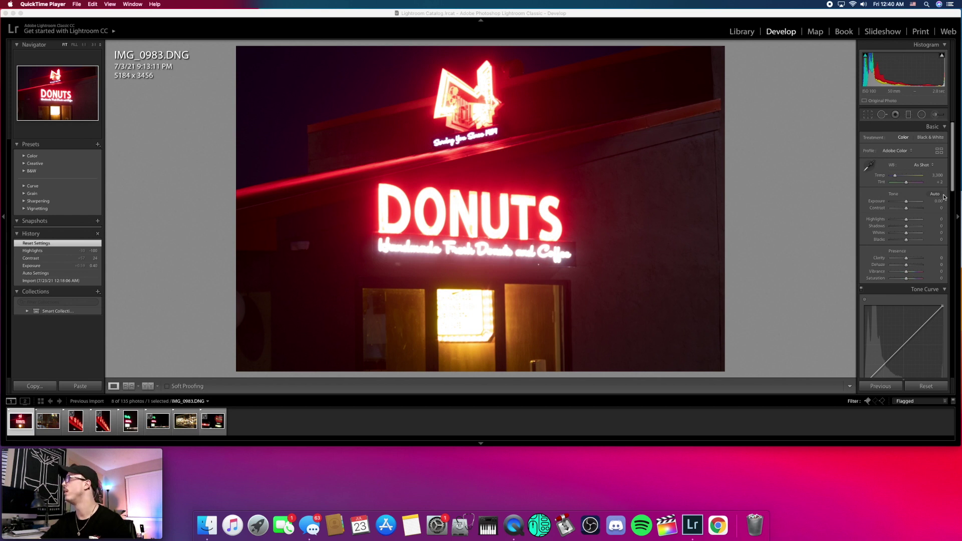
Apply automatic tone, then set Exposure to +0.41, Contrast to +25, Highlights to -100 and Whites to -100.
click(939, 196)
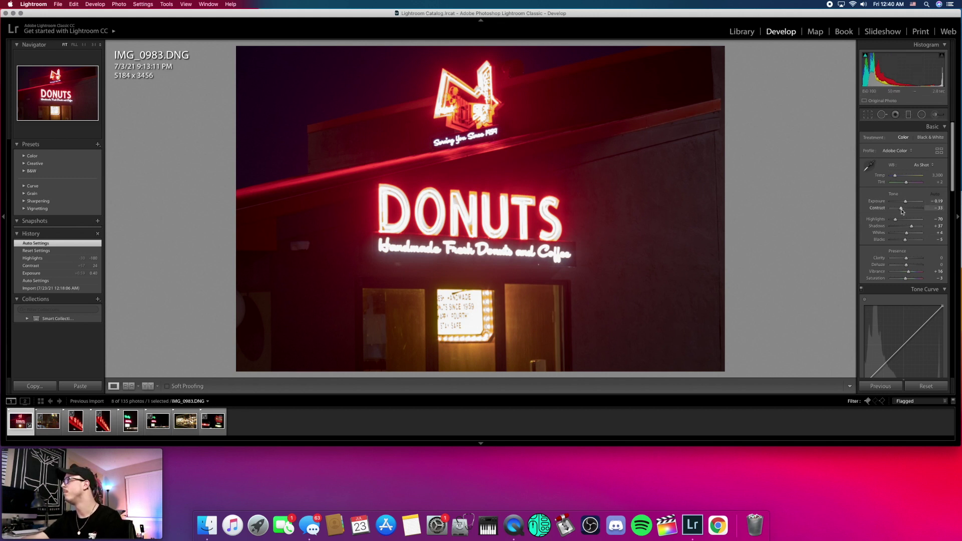
mouse_move(901, 210)
mouse_down()
mouse_move(910, 211)
mouse_move(891, 222)
mouse_move(909, 220)
mouse_up()
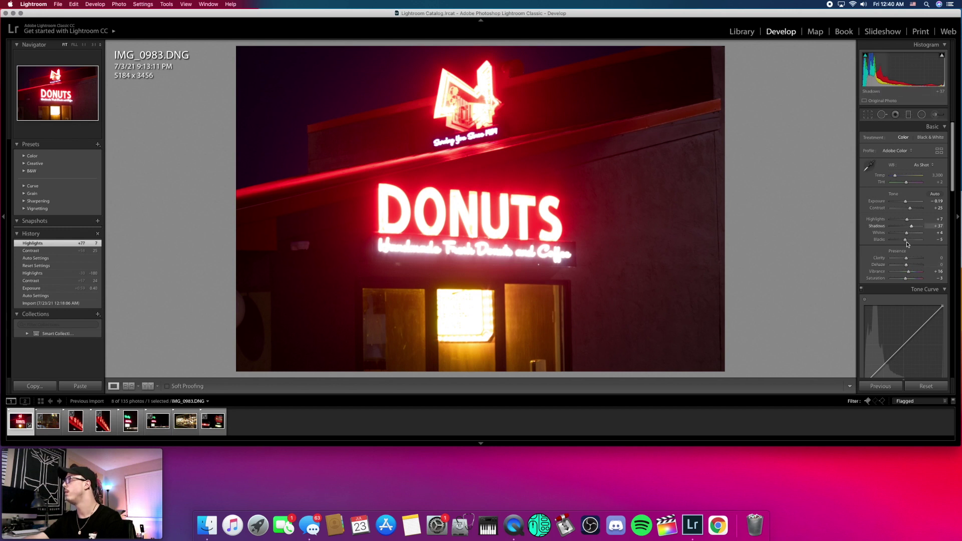
drag(907, 235, 907, 203)
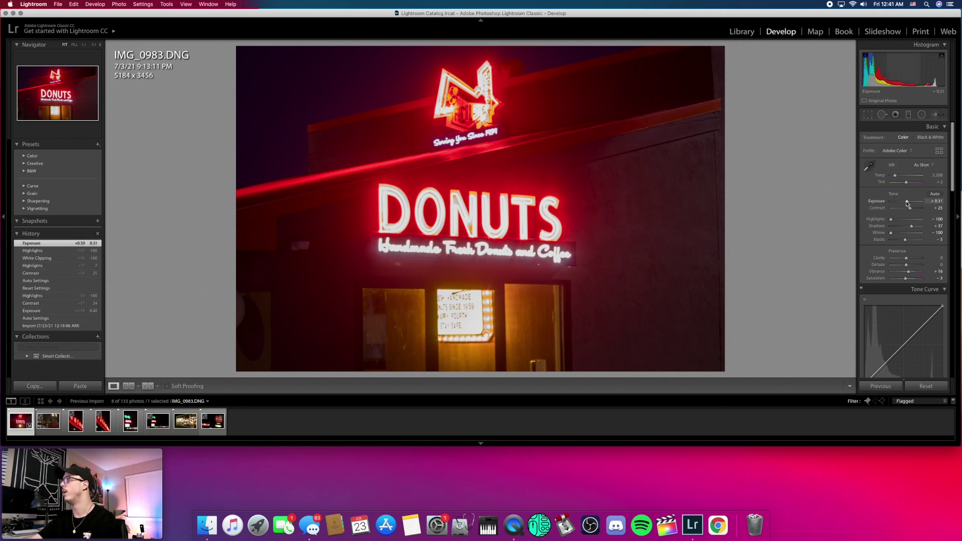
drag(907, 203, 908, 203)
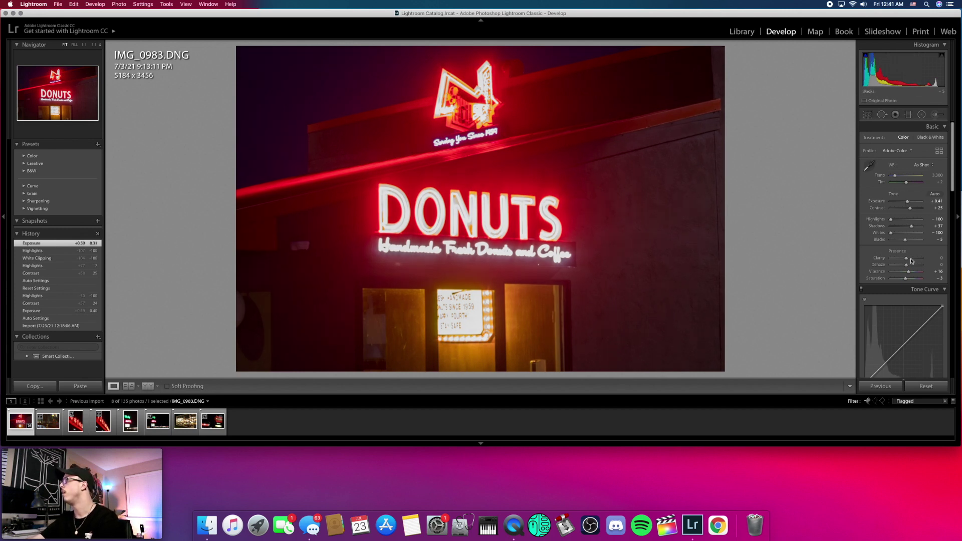
Set Clarity to +5, Dehaze to +21 and Shadows to +33.
mouse_move(906, 259)
mouse_down()
mouse_move(919, 258)
mouse_move(902, 267)
mouse_move(911, 265)
mouse_up()
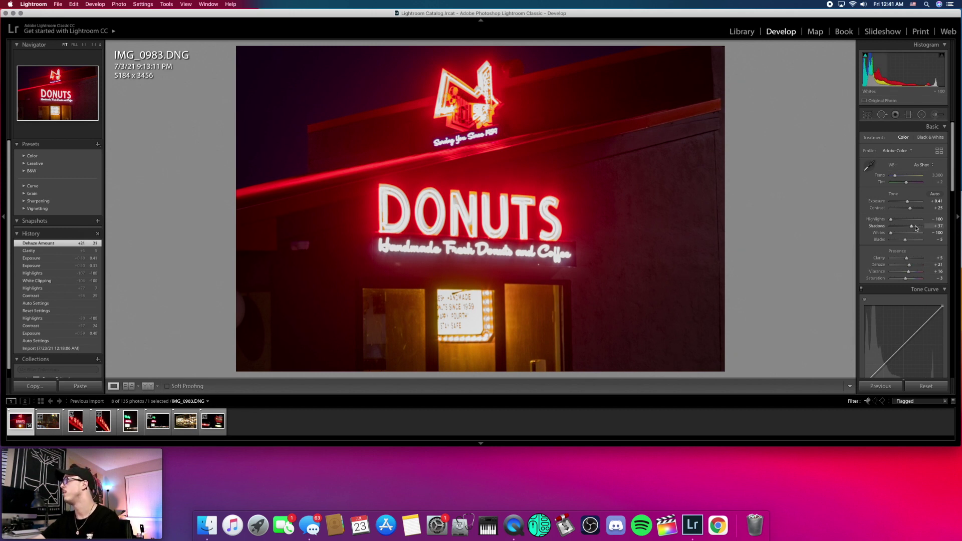
drag(910, 229, 912, 229)
Add three points to the RGB tone curve, in its shadow, midtone and highlight areas.
scroll(895, 301, down, 2)
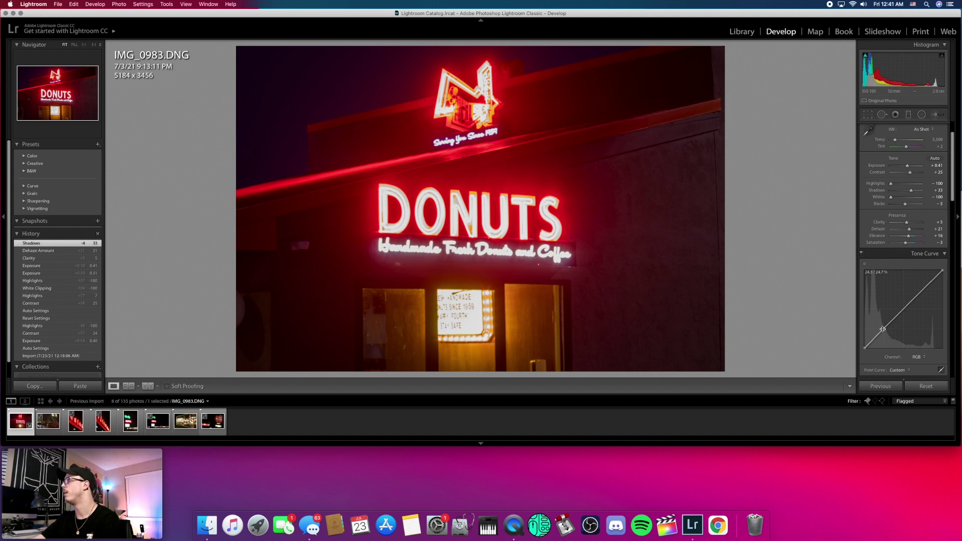
click(884, 330)
click(902, 309)
click(923, 286)
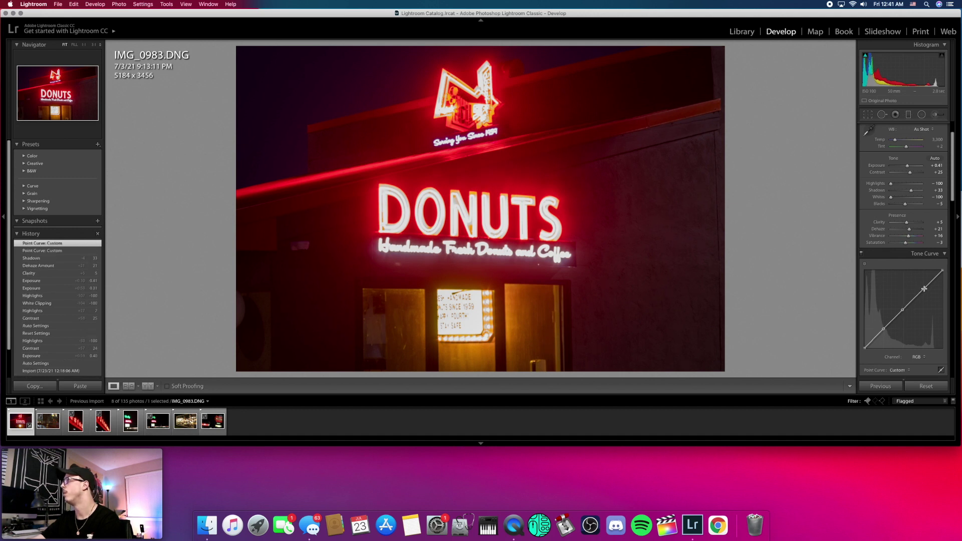
drag(923, 287, 924, 289)
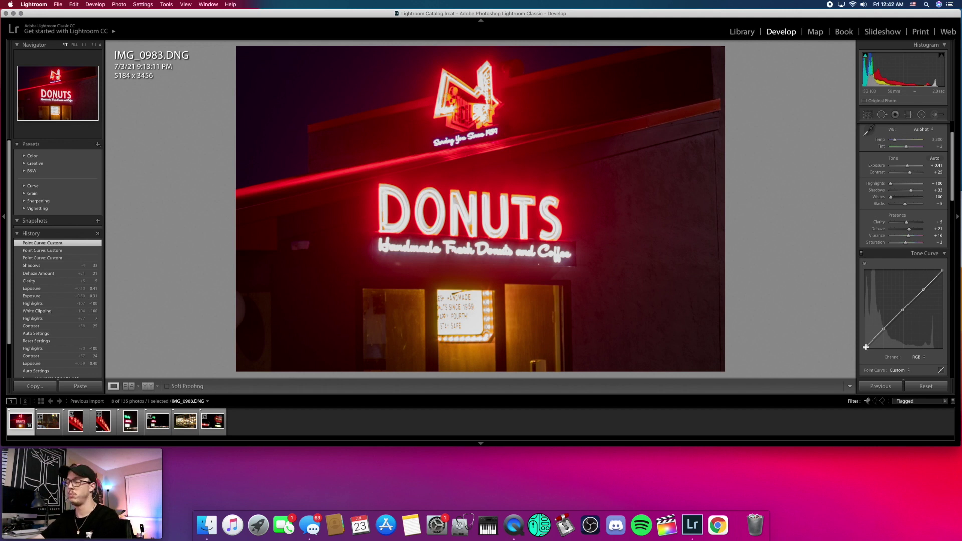
Raise the tone curve's black endpoint, lower its white endpoint and fine-tune the shadow and highlight points into a faded S-curve.
drag(866, 347, 841, 339)
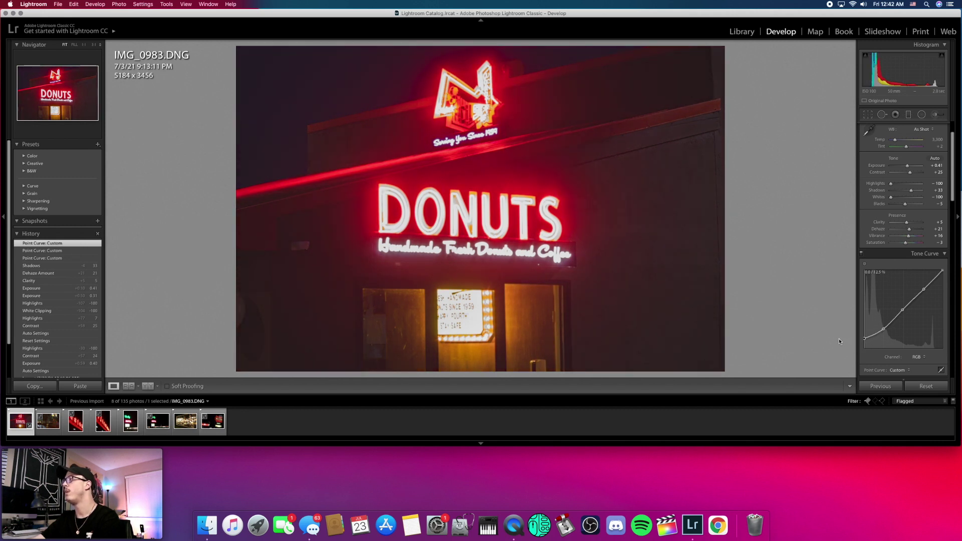
drag(864, 338, 864, 341)
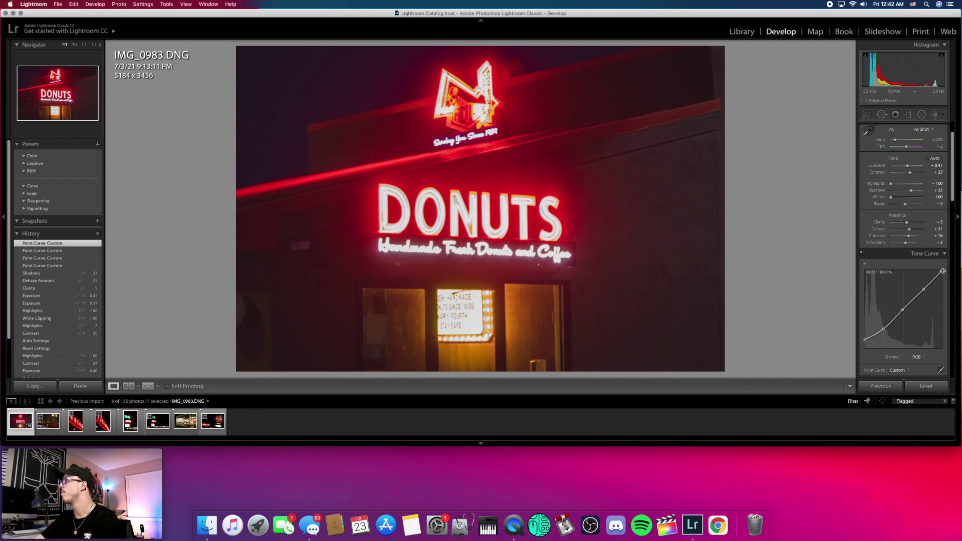
drag(942, 271, 948, 283)
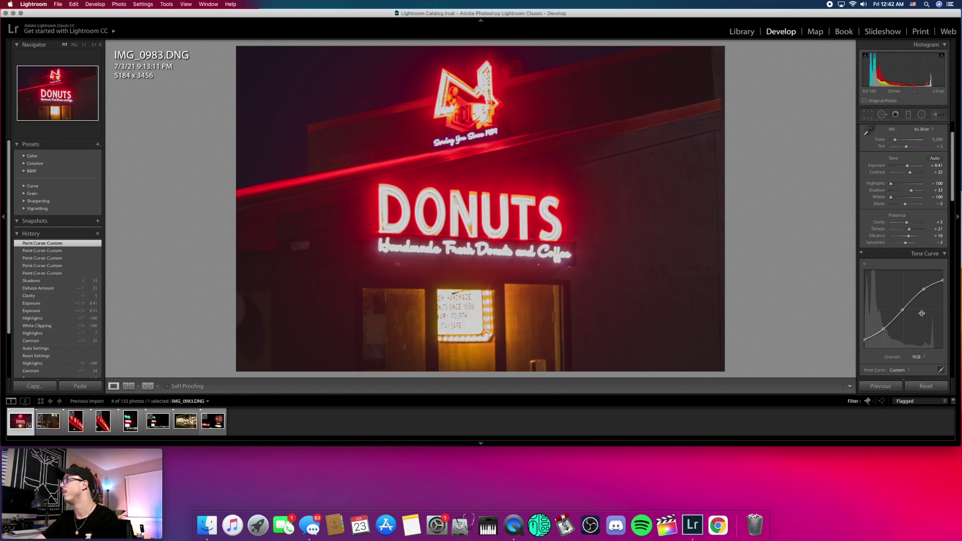
drag(886, 331, 885, 330)
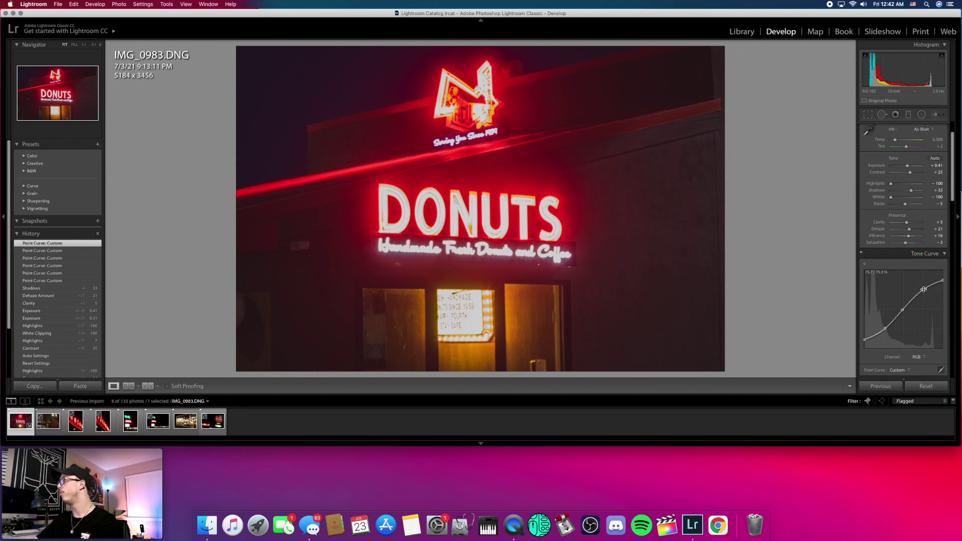
drag(924, 290, 925, 289)
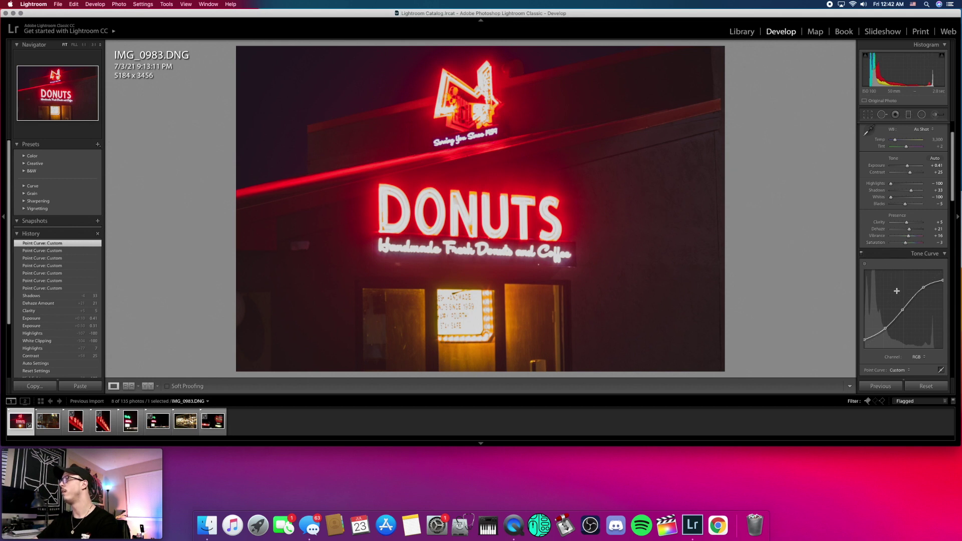
In the HSL adjustments, set red saturation to +68 and luminance to +40, and yellow saturation to +50 and luminance to +44.
scroll(897, 291, down, 10)
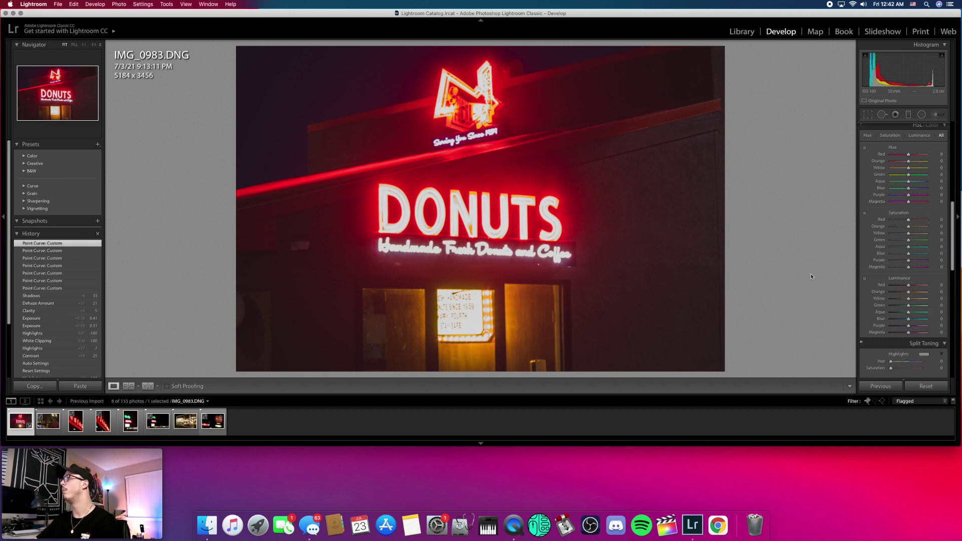
drag(908, 221, 920, 221)
double_click(911, 222)
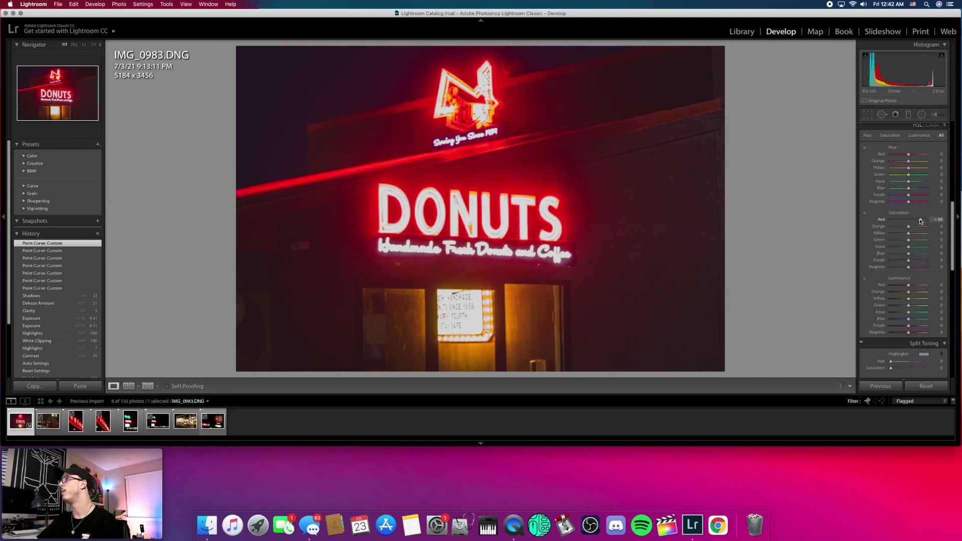
drag(908, 286, 915, 286)
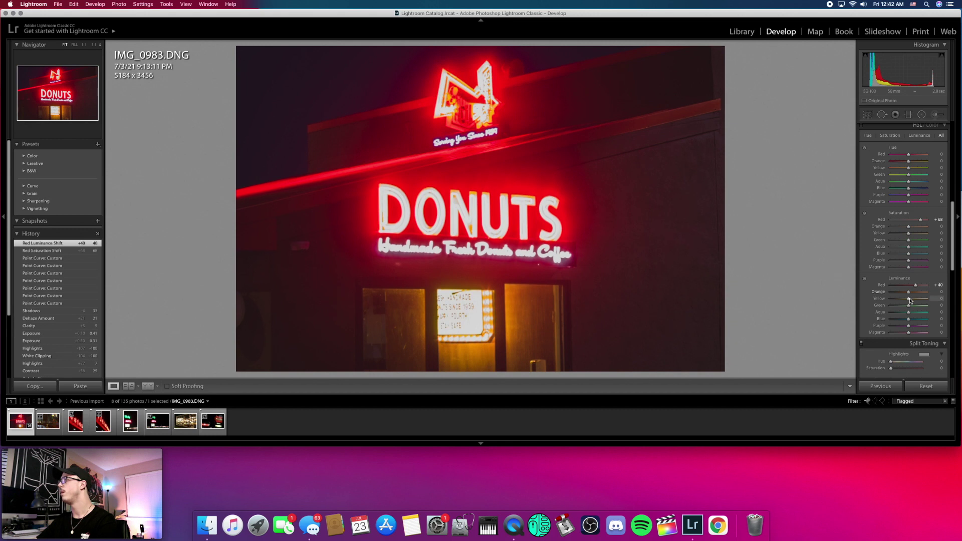
drag(912, 299, 917, 299)
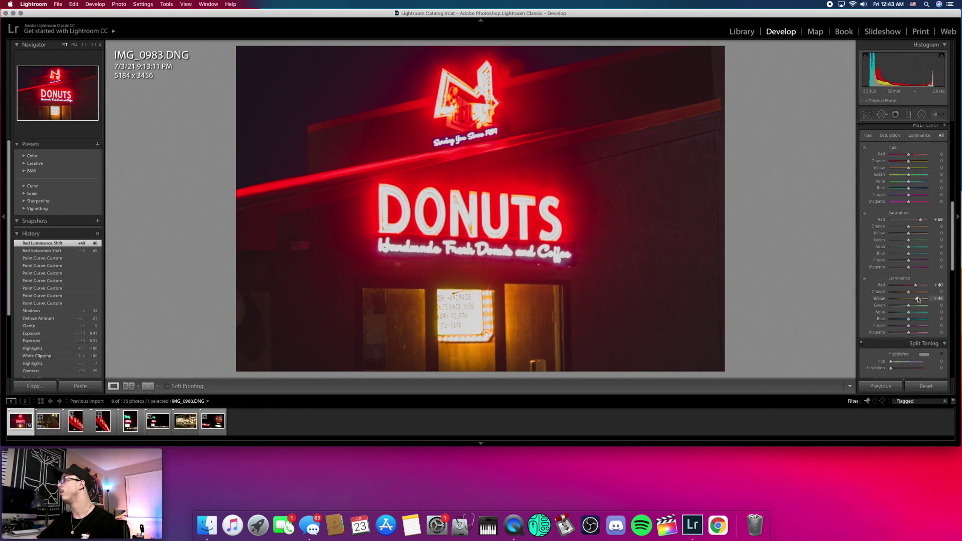
drag(909, 233, 917, 236)
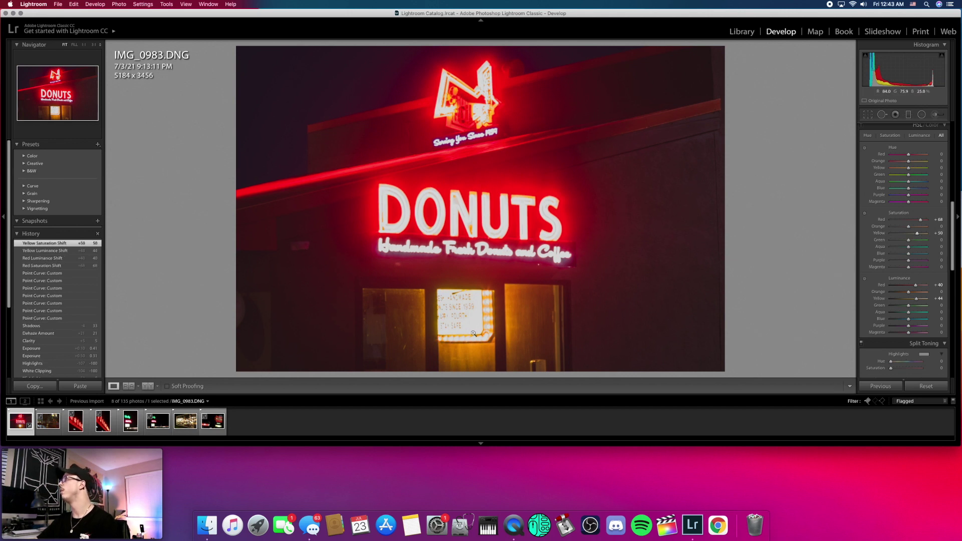
Focus the detail preview on the sign lettering and set sharpening Amount to 107, Masking to 24 and noise reduction Luminance to 33.
scroll(919, 296, down, 4)
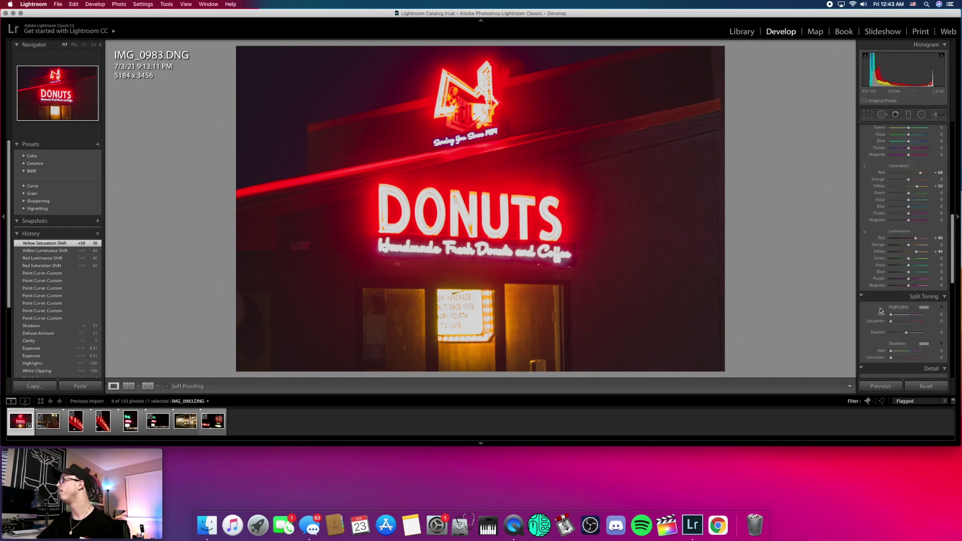
scroll(917, 303, down, 4)
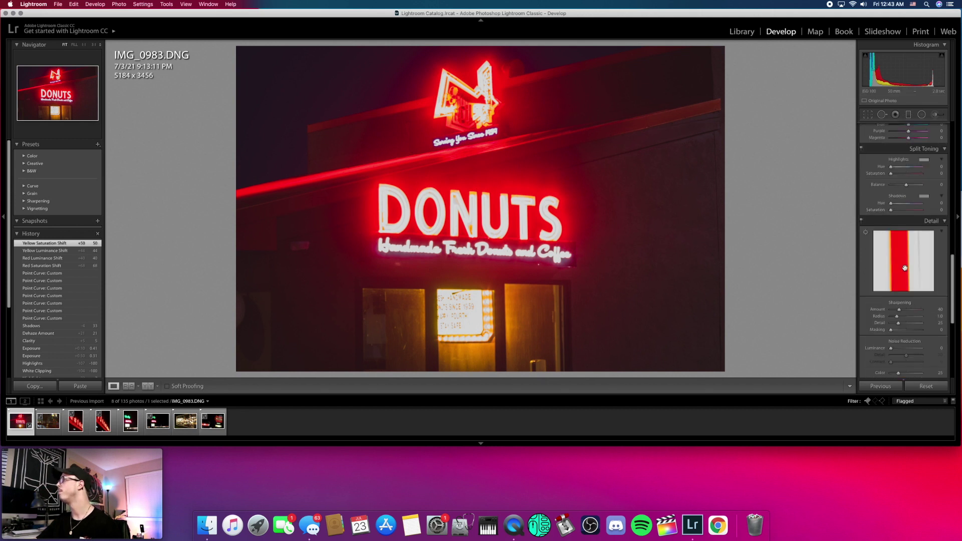
click(905, 260)
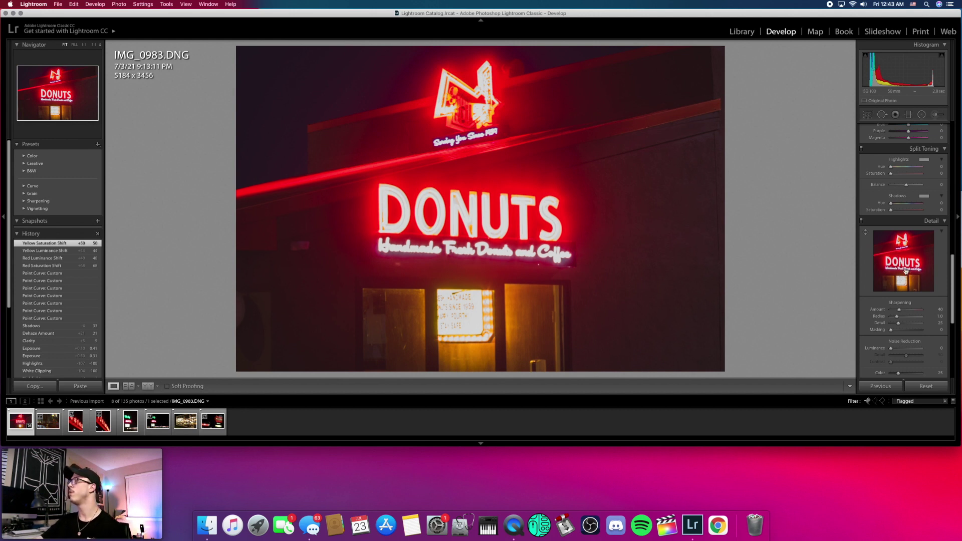
click(908, 273)
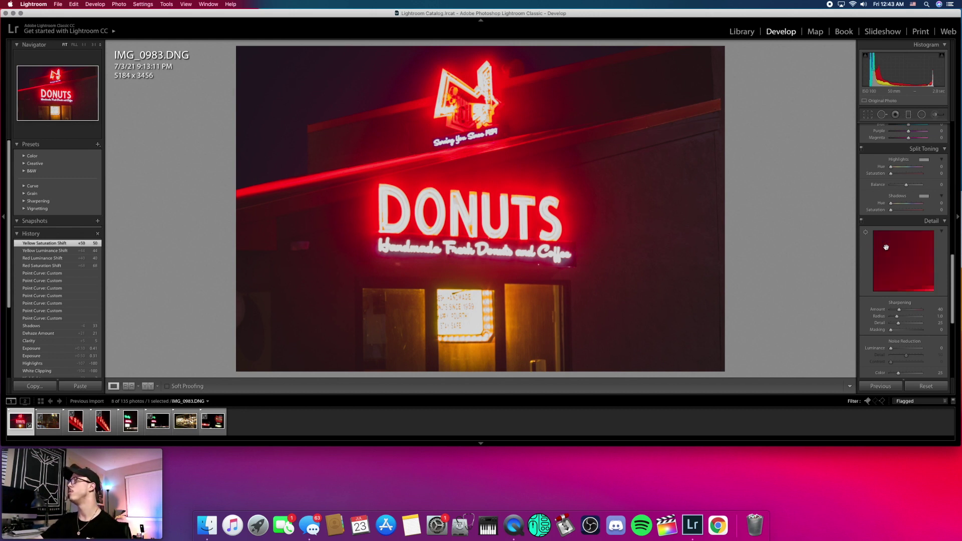
click(910, 270)
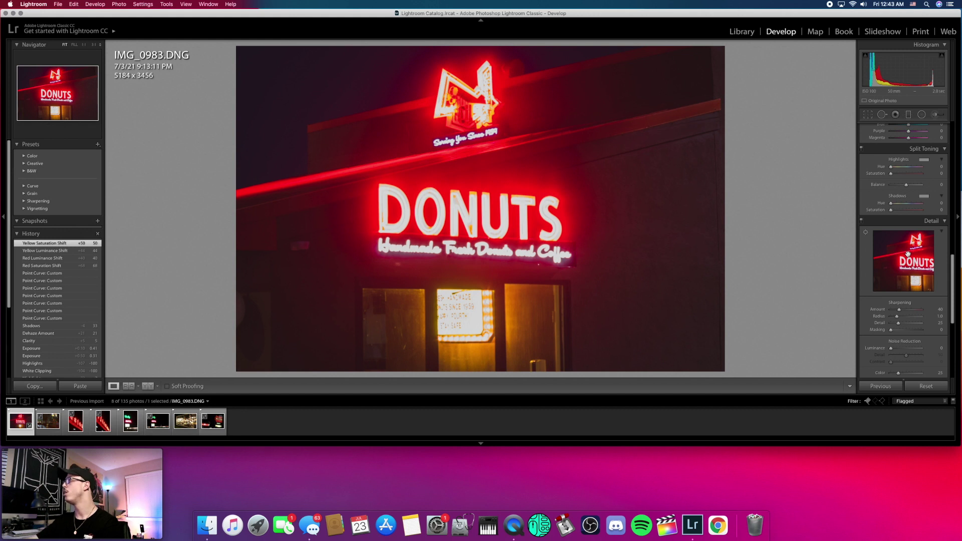
drag(915, 264, 901, 268)
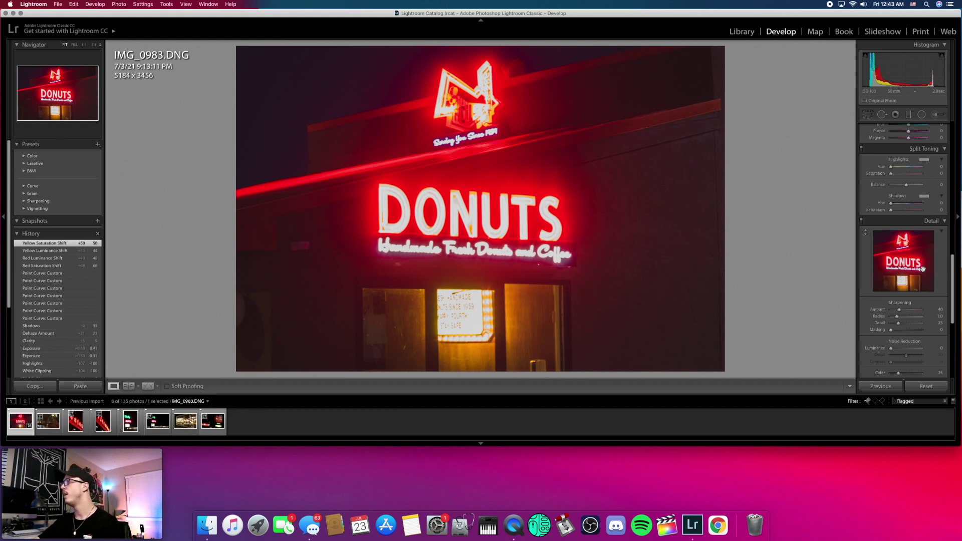
click(901, 271)
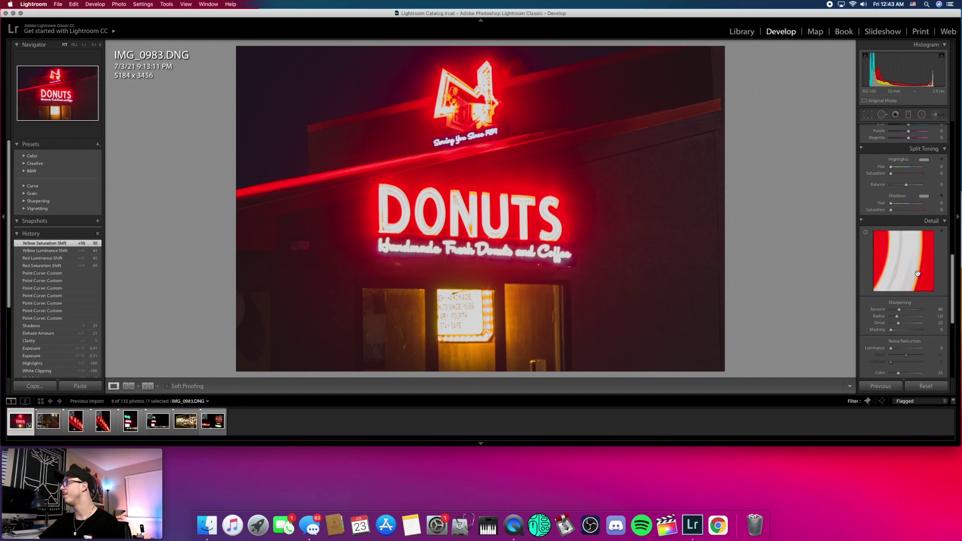
drag(899, 310, 912, 313)
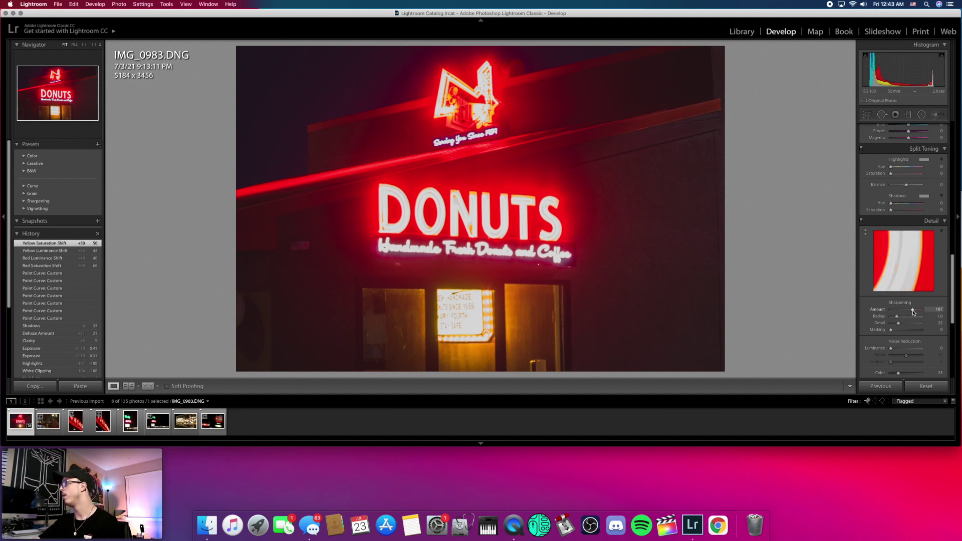
drag(891, 330, 902, 350)
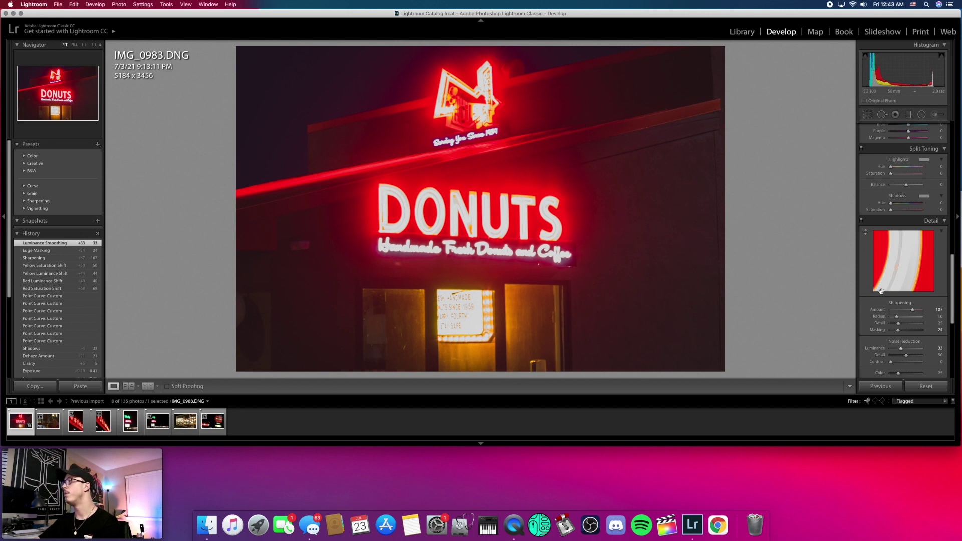
Add film grain to the photo with an Amount of 28.
scroll(881, 291, down, 5)
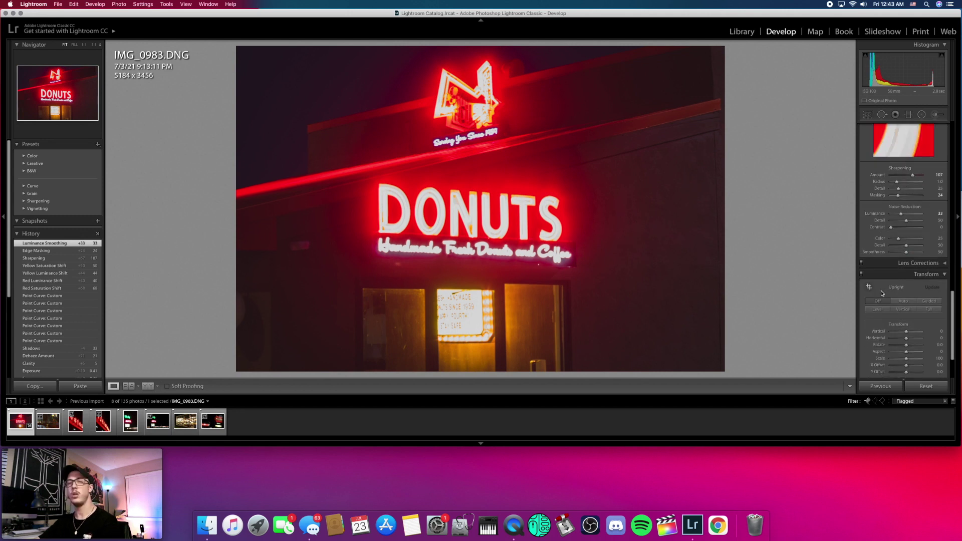
scroll(882, 293, down, 3)
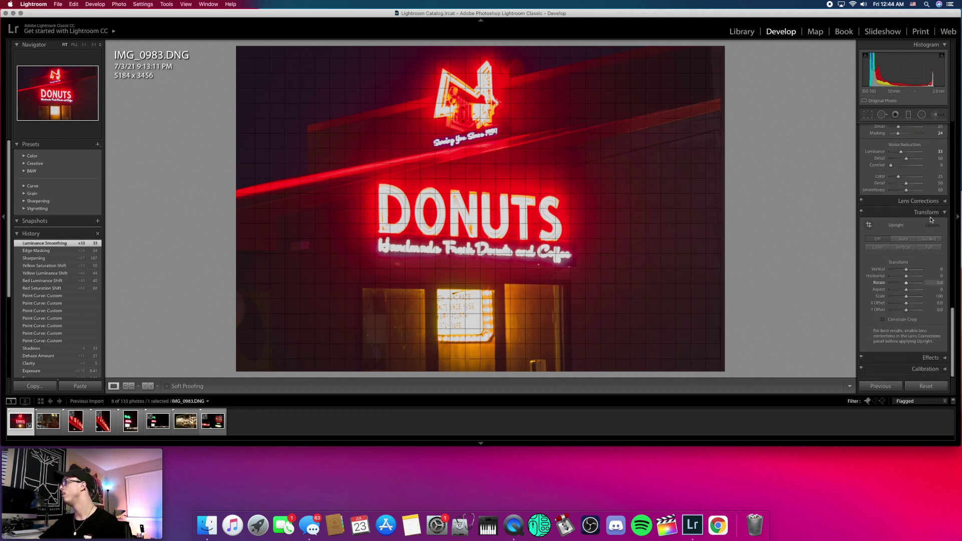
click(940, 357)
scroll(917, 353, down, 4)
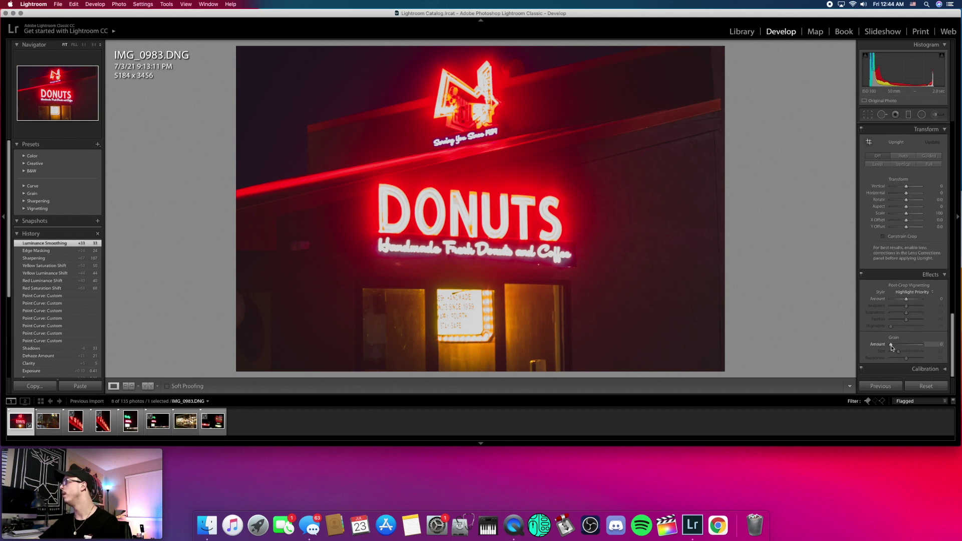
drag(891, 347, 904, 347)
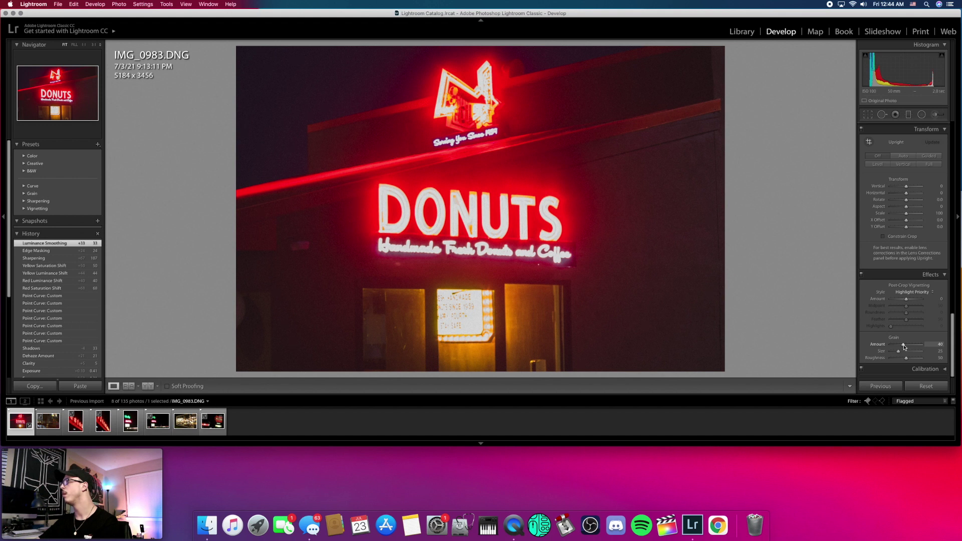
drag(903, 346, 900, 346)
Set Contrast to -42, Shadows to -2 and Clarity to +17, and zoom in on the DONUTS lettering to check it.
scroll(892, 256, up, 10)
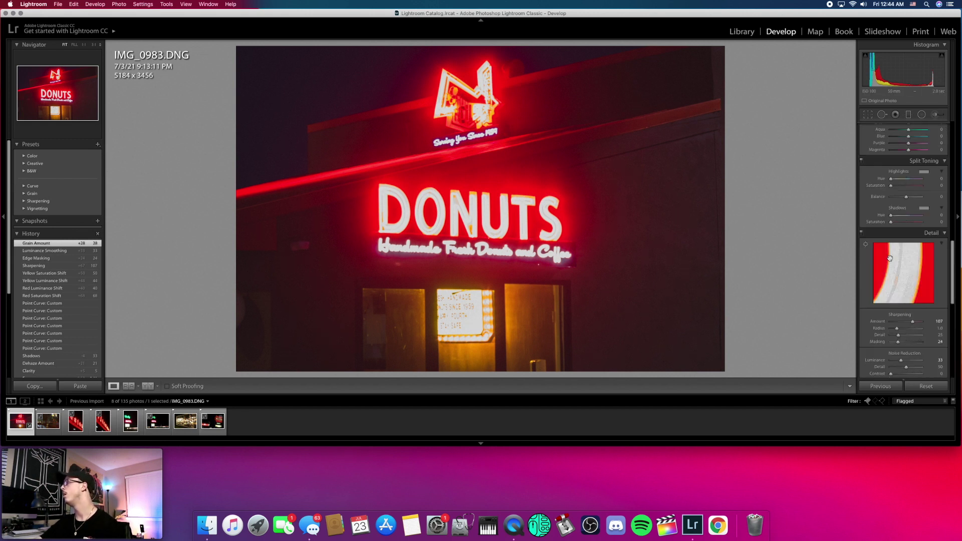
scroll(890, 258, up, 12)
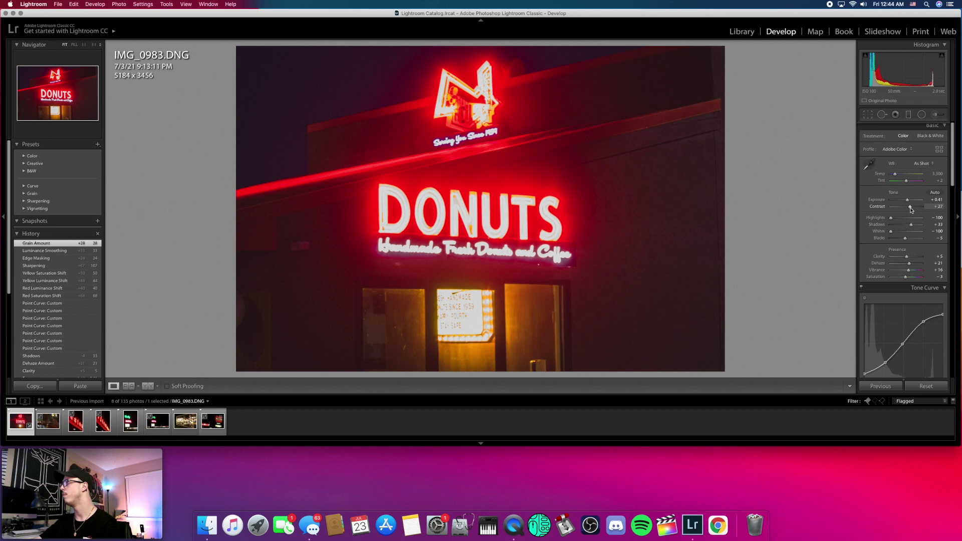
drag(913, 209, 911, 259)
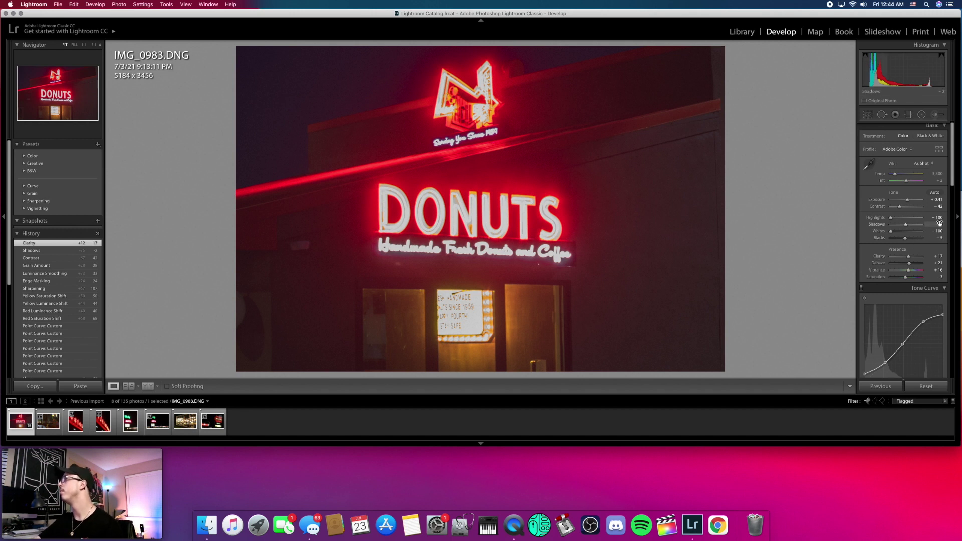
click(397, 194)
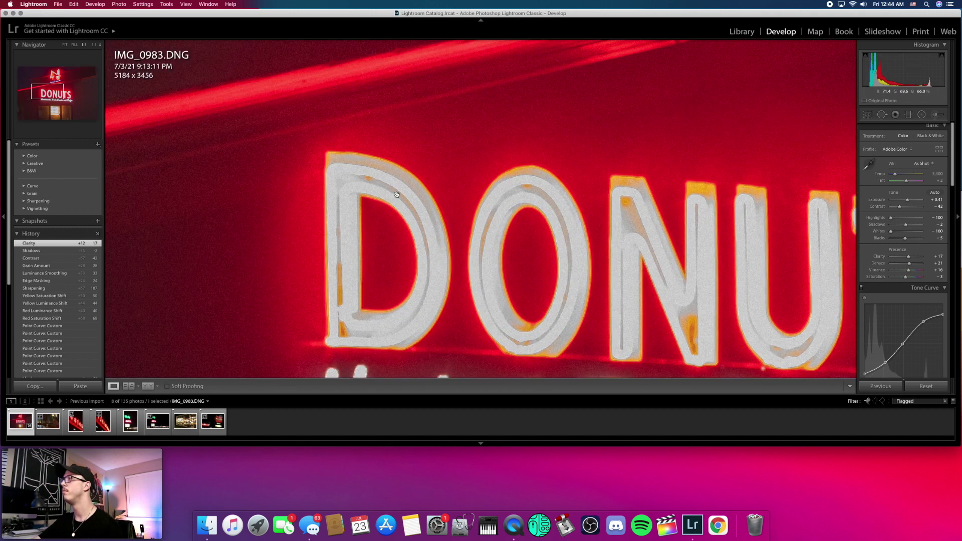
Switch from the DONUTS sign photo to IMG_1011.DNG and inspect the middle post's brass knob up close.
click(397, 194)
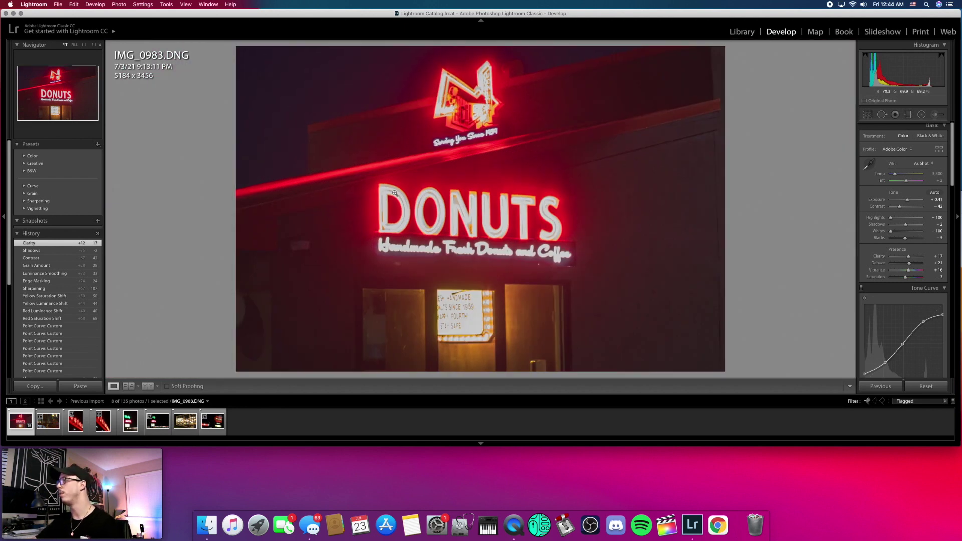
key(Right)
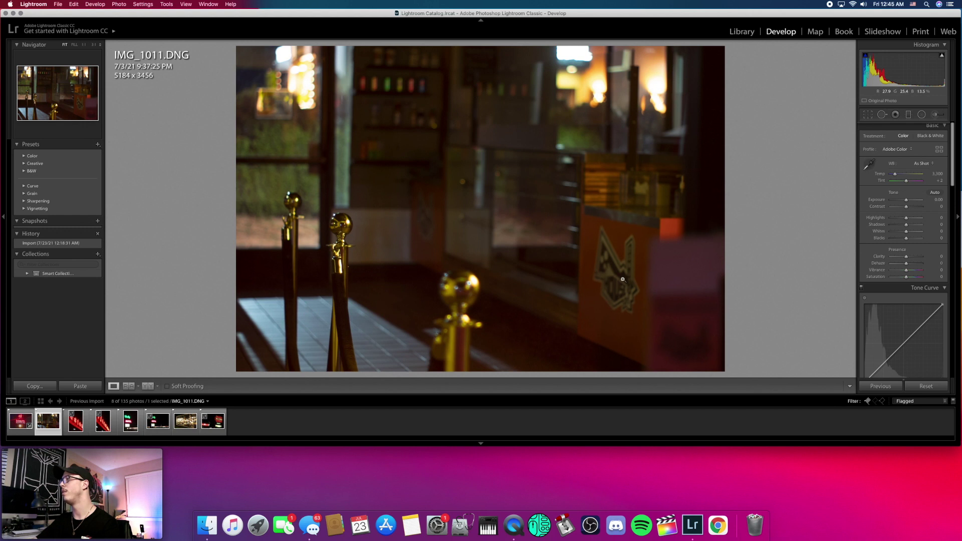
key(Left)
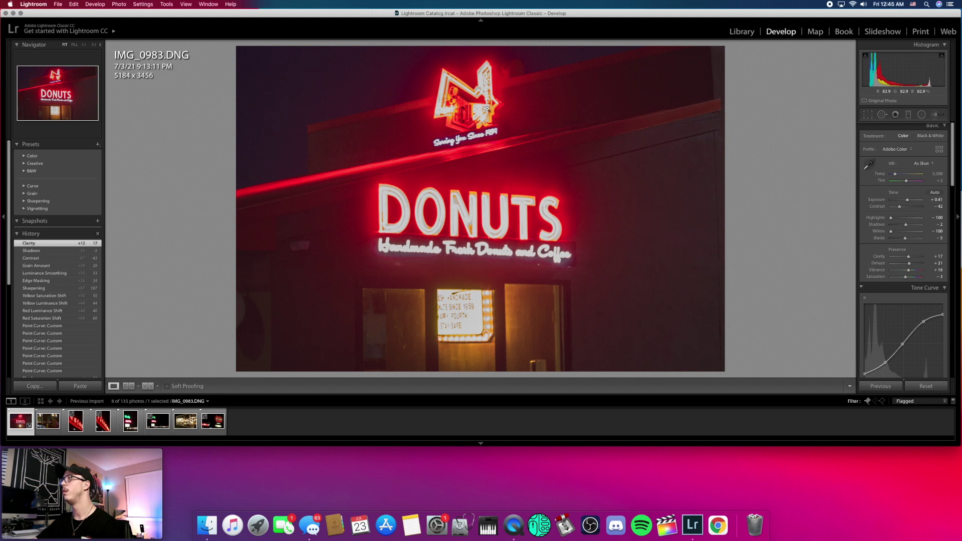
key(Right)
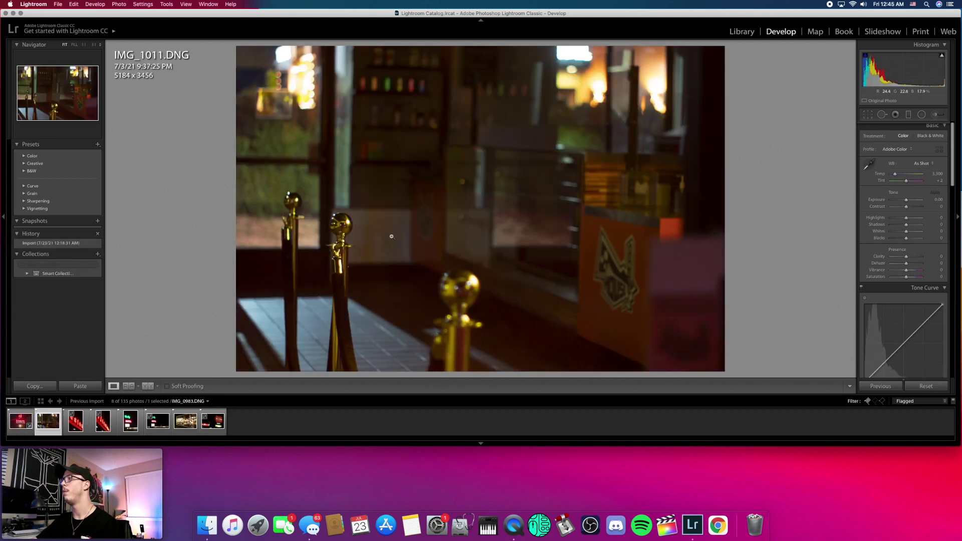
click(342, 226)
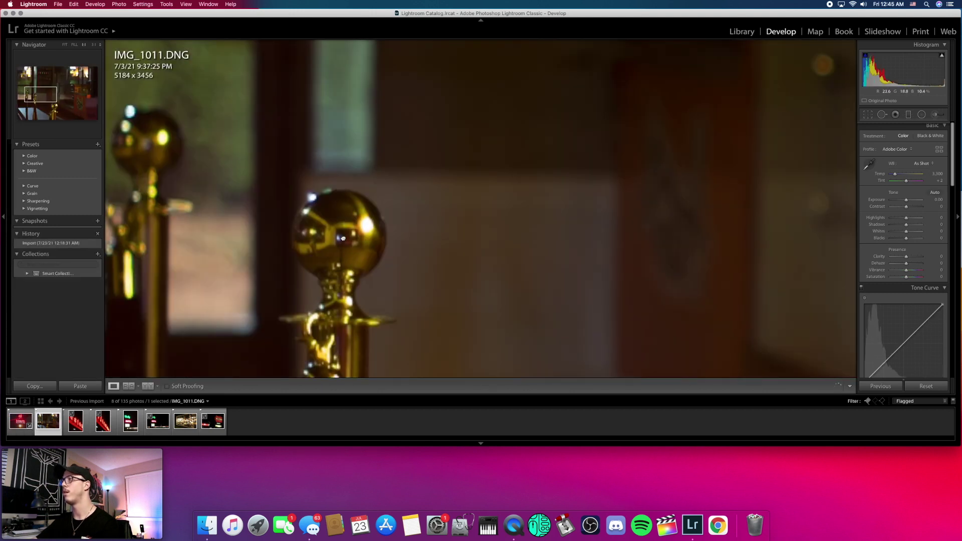
click(459, 229)
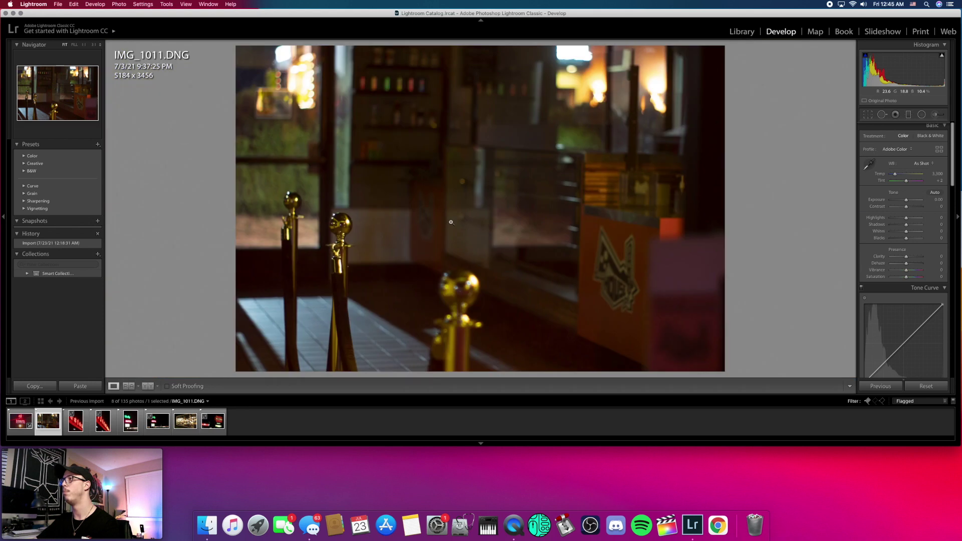
Straighten the photo with a crop angle of -1.40 and apply the crop.
click(870, 116)
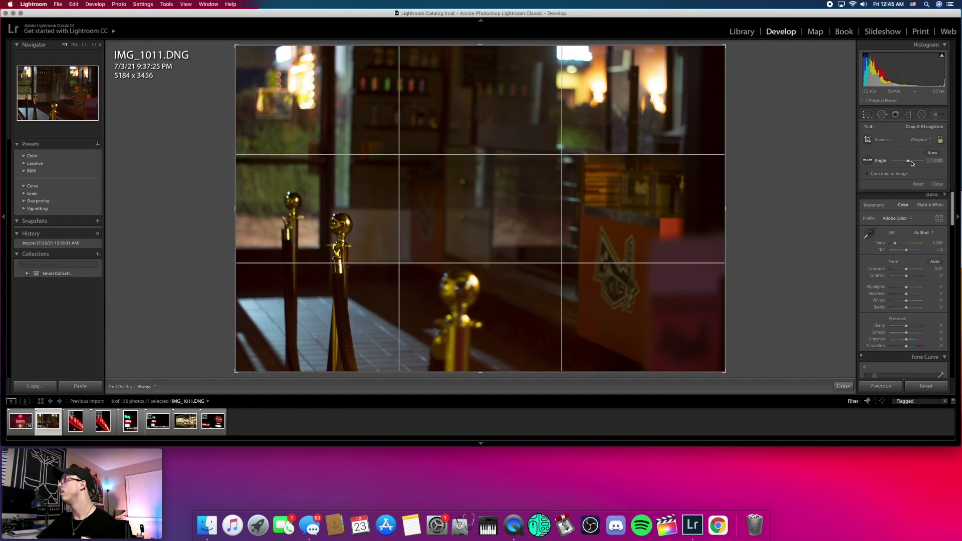
drag(913, 161, 913, 162)
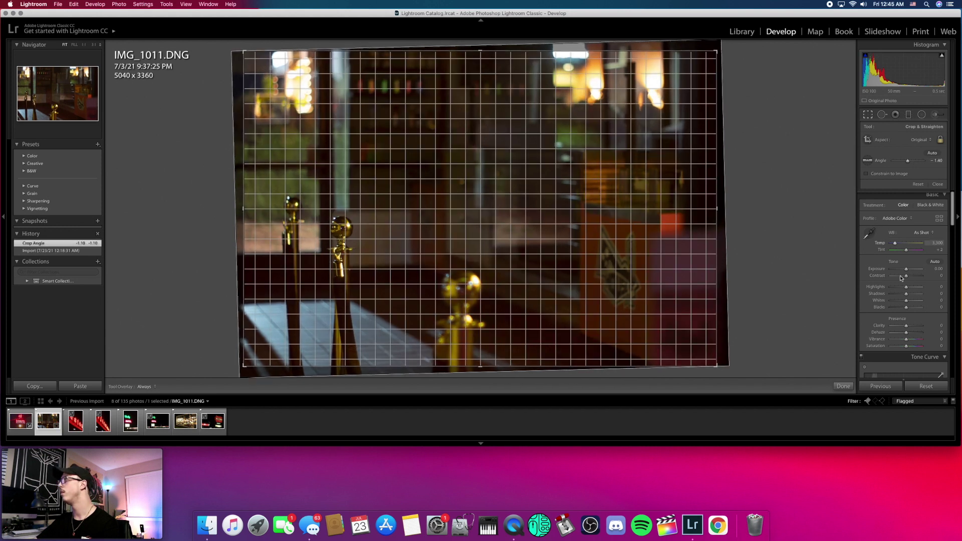
click(843, 387)
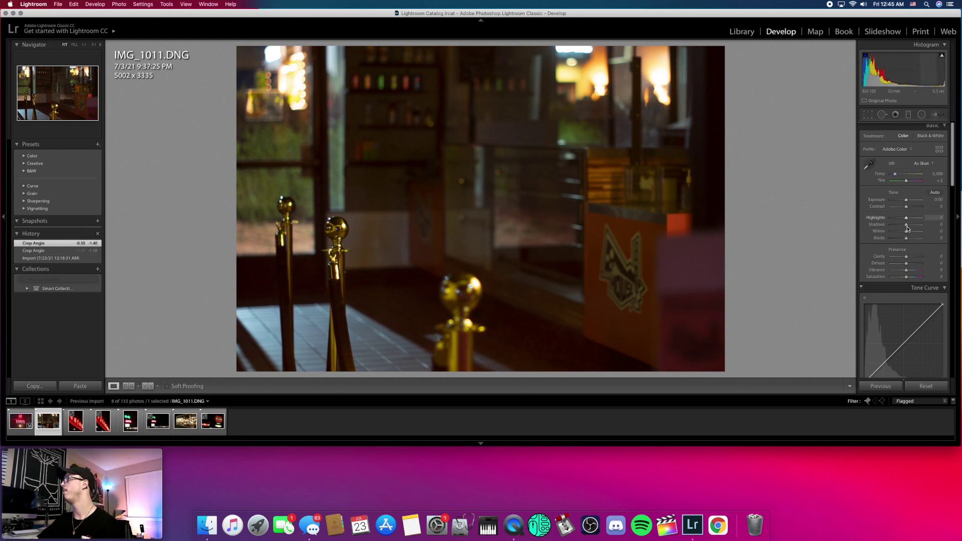
Apply automatic tone settings, then warm the white balance to a Temp of 4,879 and set Exposure to -0.15.
click(936, 193)
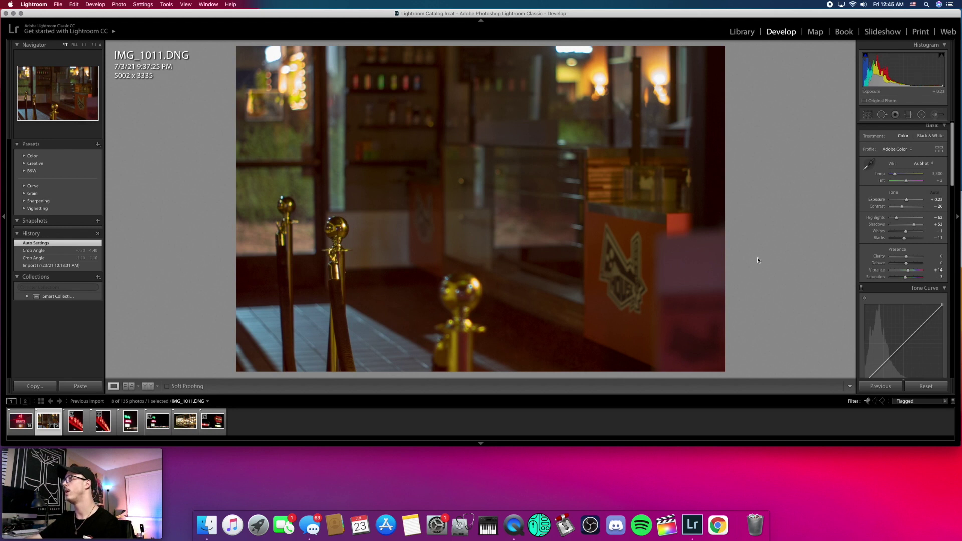
click(898, 176)
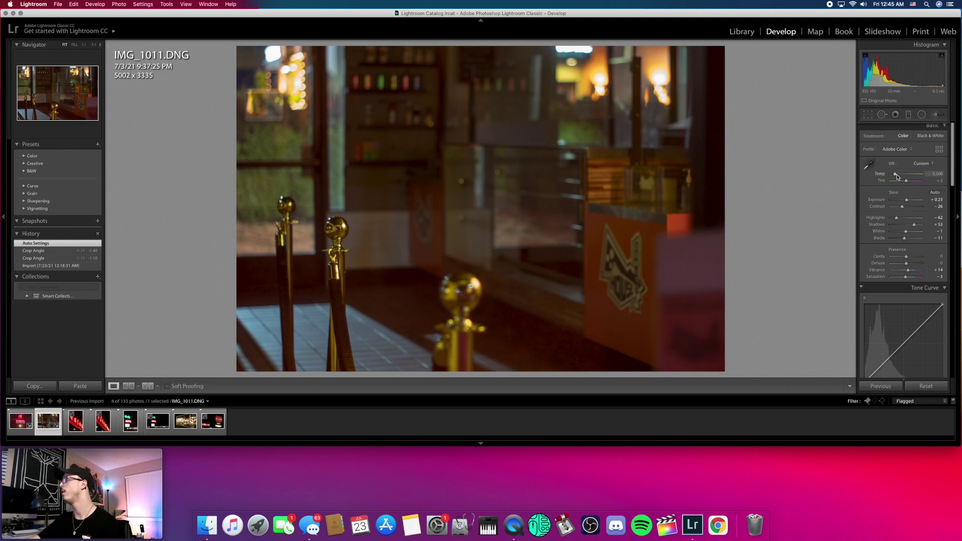
drag(898, 176, 907, 202)
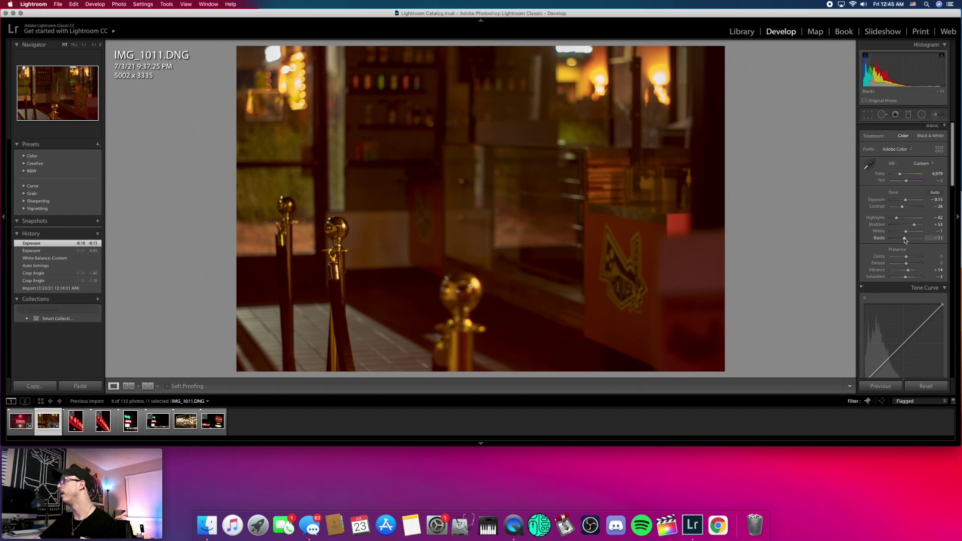
Set Blacks to -33, Contrast to -11 and Clarity to -19 in the basic adjustments.
drag(905, 240, 902, 240)
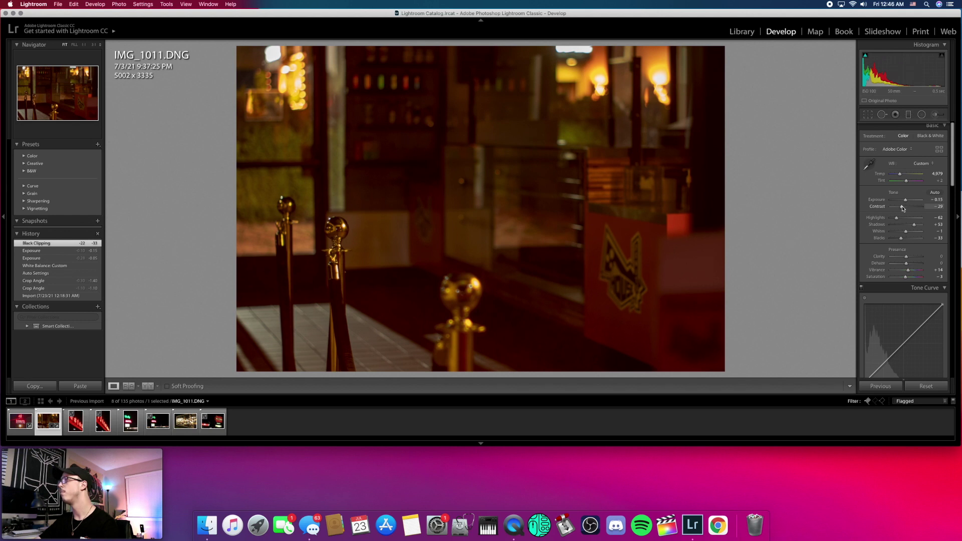
drag(903, 208, 907, 231)
scroll(909, 233, down, 2)
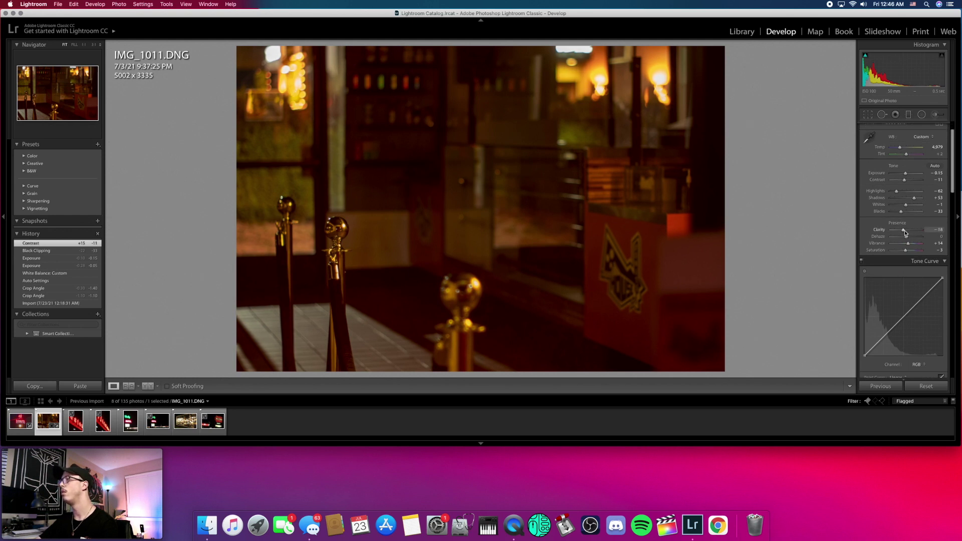
drag(905, 233, 905, 233)
Add shadow, midtone and highlight points to the RGB tone curve, then raise its black end and lower its white end for a faded look.
click(884, 337)
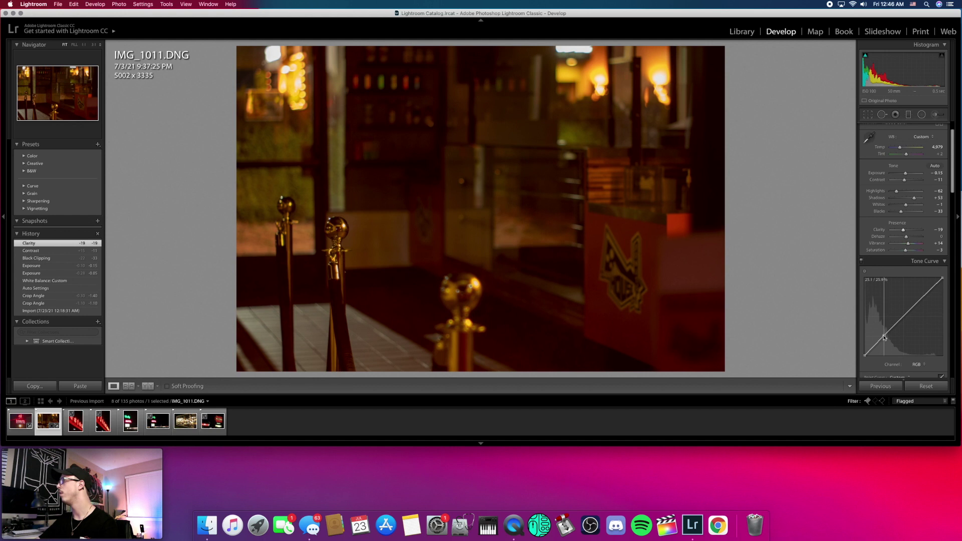
click(903, 316)
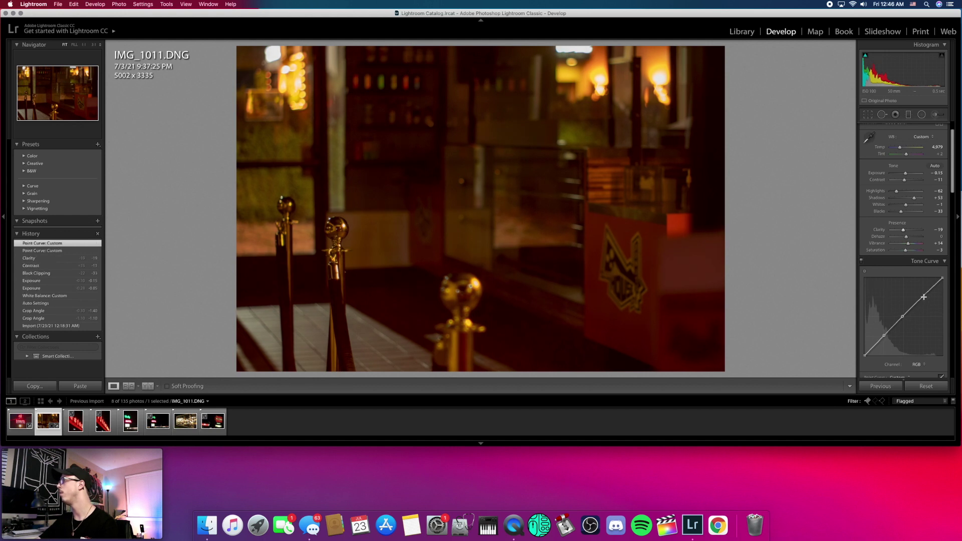
click(924, 297)
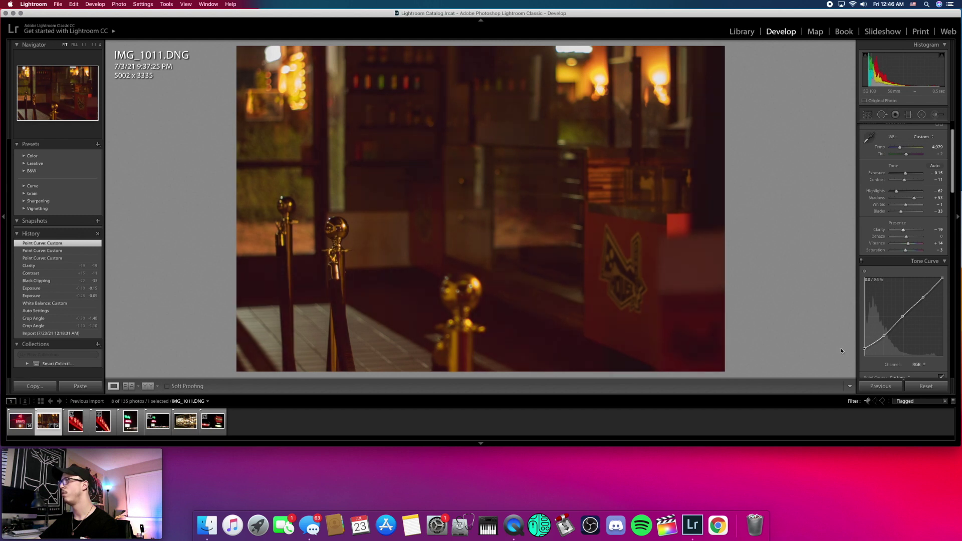
drag(864, 348, 865, 347)
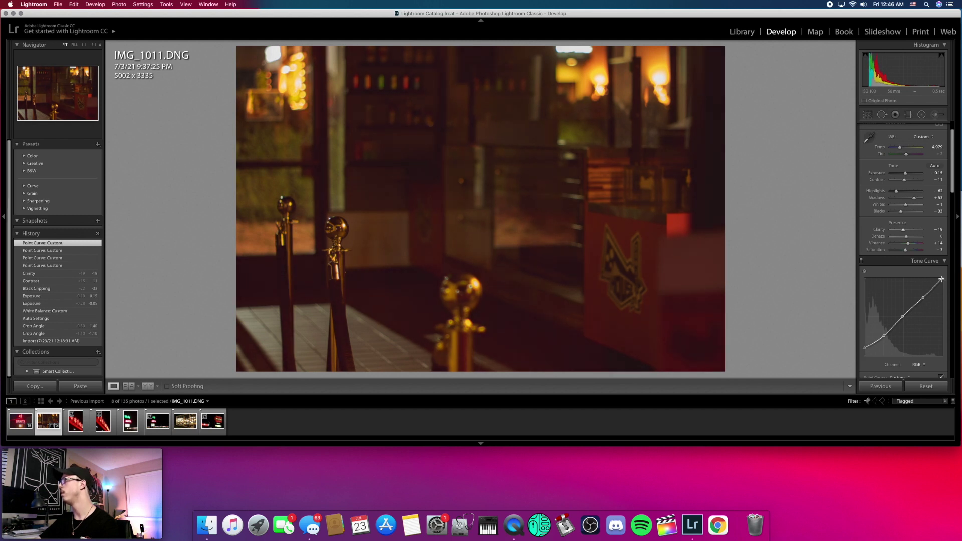
drag(942, 279, 945, 288)
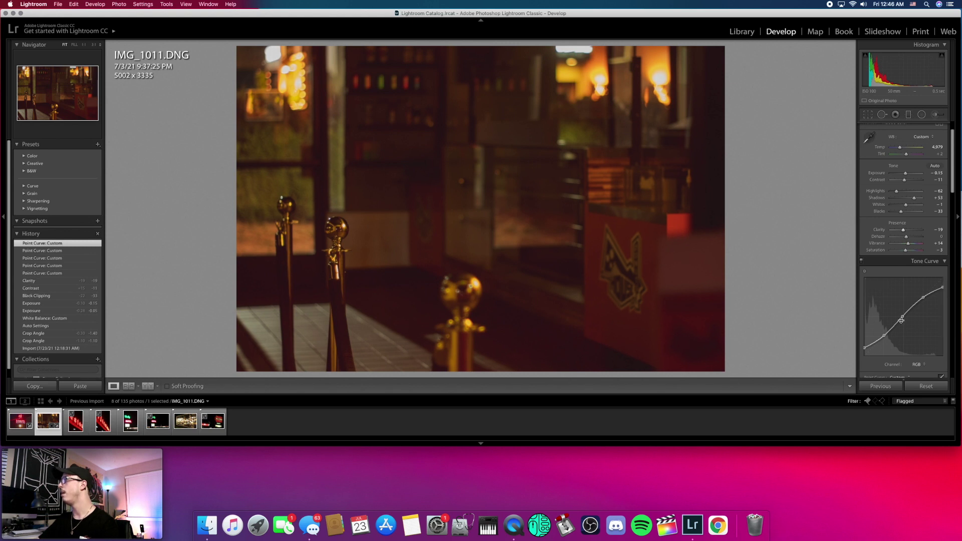
Fine-tune the shadow and highlight points of the tone curve into a gentle S-shape.
drag(885, 338, 883, 336)
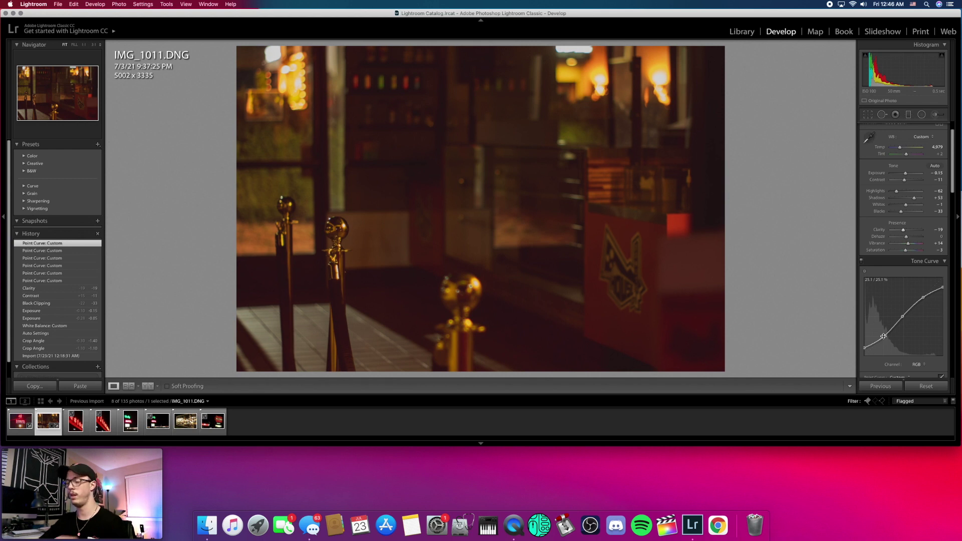
drag(884, 337, 885, 340)
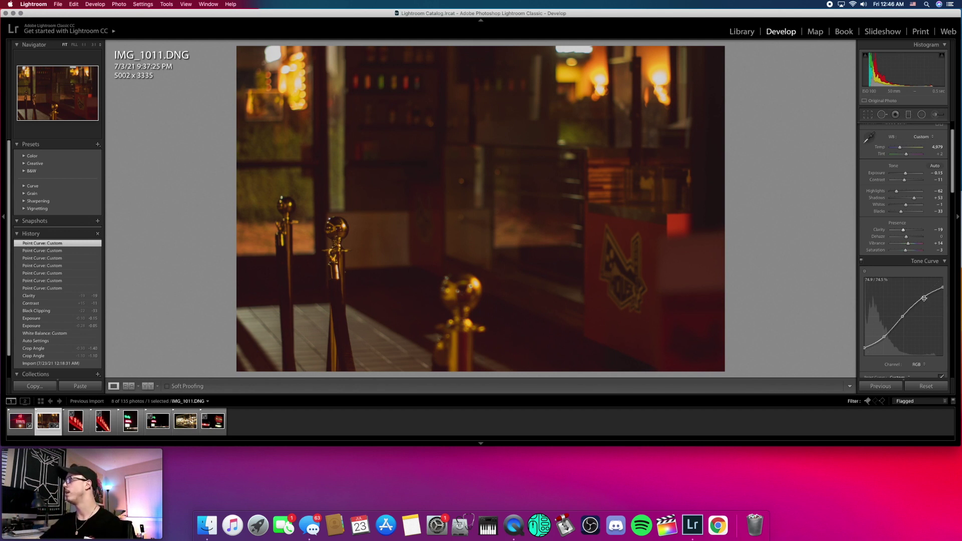
drag(924, 299, 925, 297)
In the HSL adjustments, set orange saturation to +64 and yellow saturation to +43, raise yellow luminance, and set orange luminance to +23.
scroll(912, 321, down, 5)
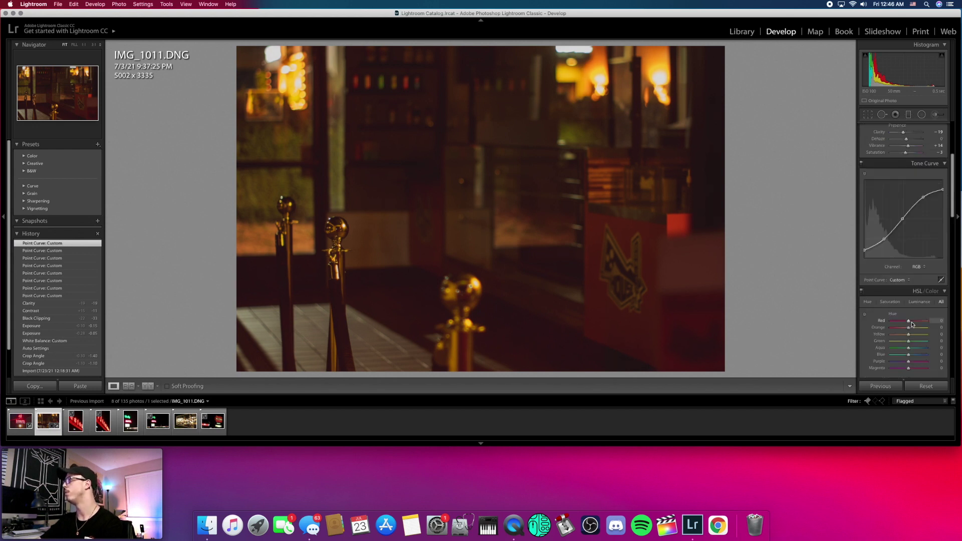
scroll(912, 323, down, 5)
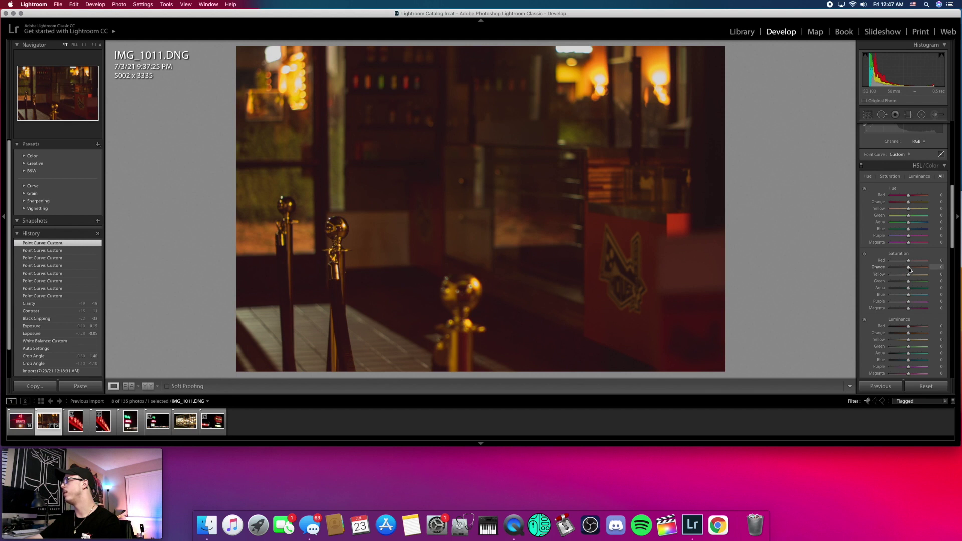
drag(908, 268, 921, 270)
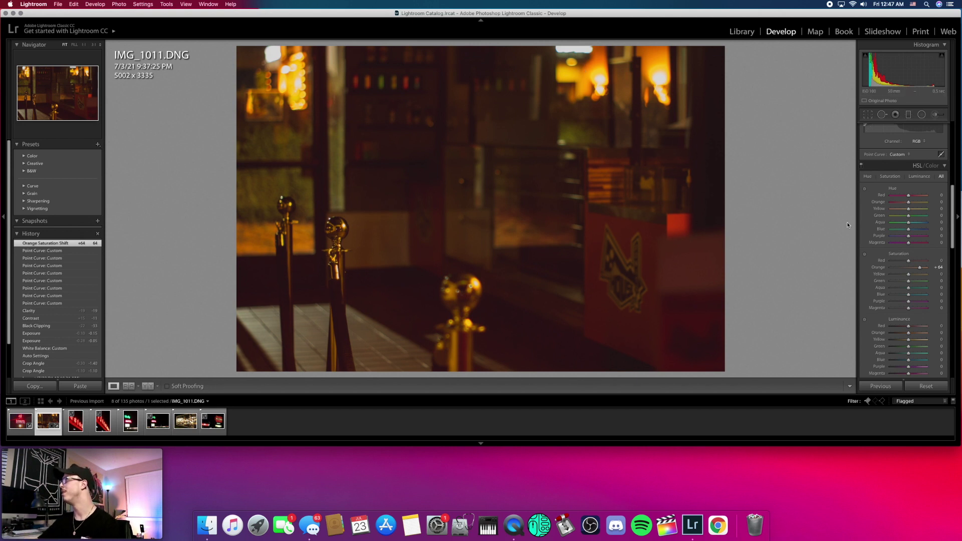
drag(909, 274, 917, 275)
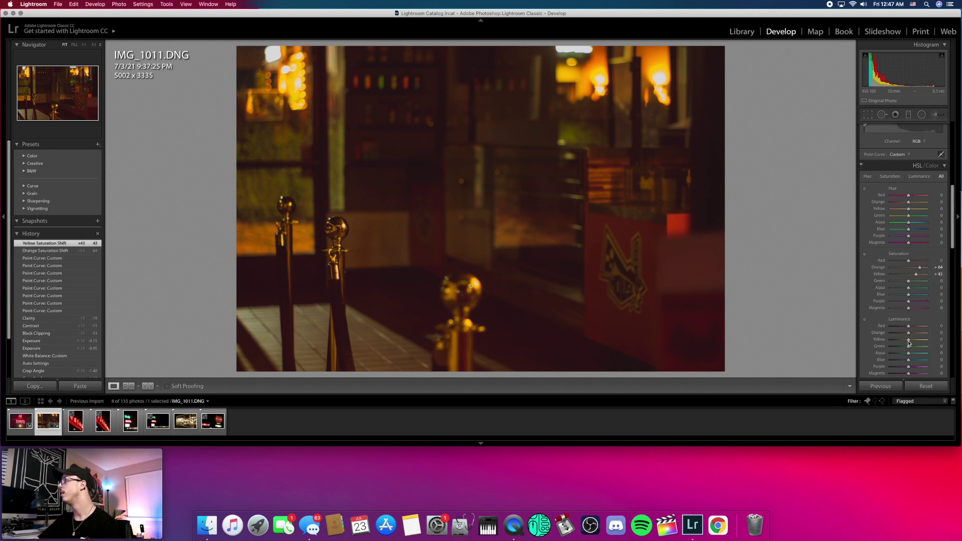
mouse_move(908, 340)
mouse_down()
mouse_move(919, 341)
mouse_move(915, 335)
mouse_up()
Focus the detail preview on the middle post's brass knob and set sharpening Amount to 93, Masking to 17 and noise reduction Luminance to 23.
scroll(898, 250, down, 10)
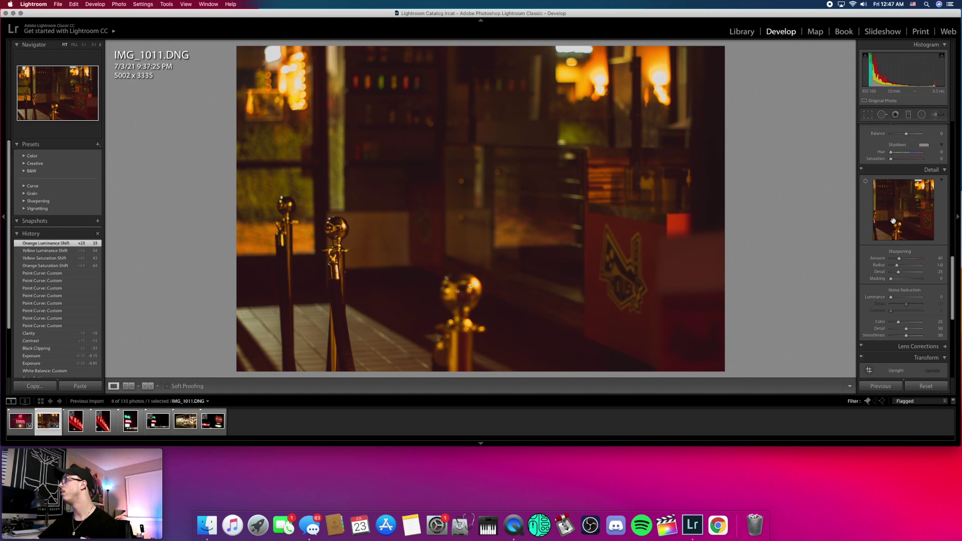
mouse_move(893, 221)
mouse_down()
mouse_move(901, 214)
mouse_move(898, 221)
mouse_move(889, 207)
mouse_move(916, 229)
mouse_move(902, 216)
mouse_up()
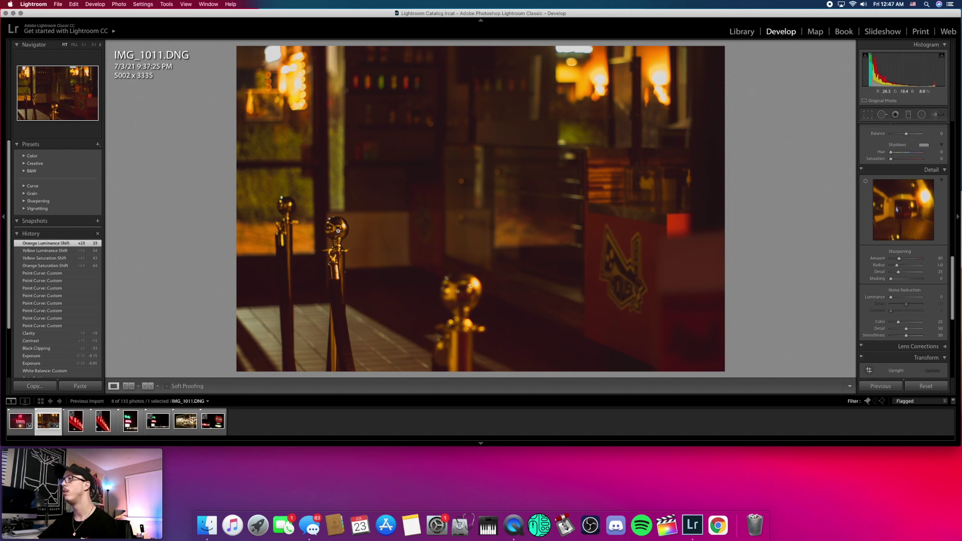
click(338, 231)
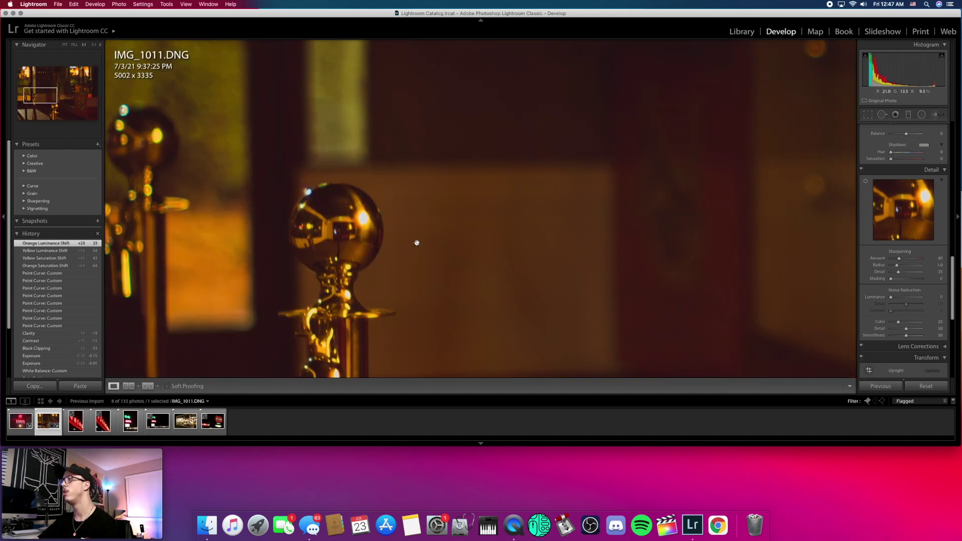
click(336, 236)
click(335, 234)
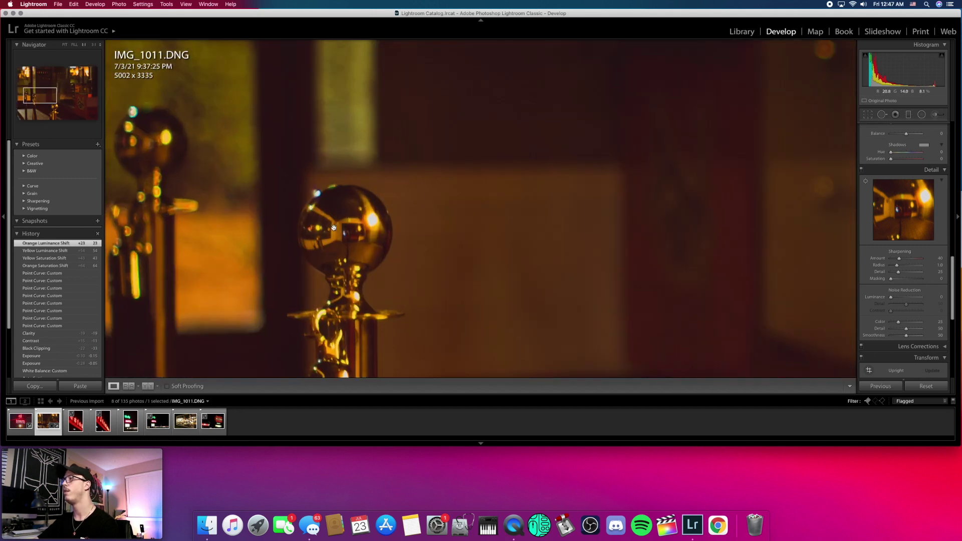
click(353, 231)
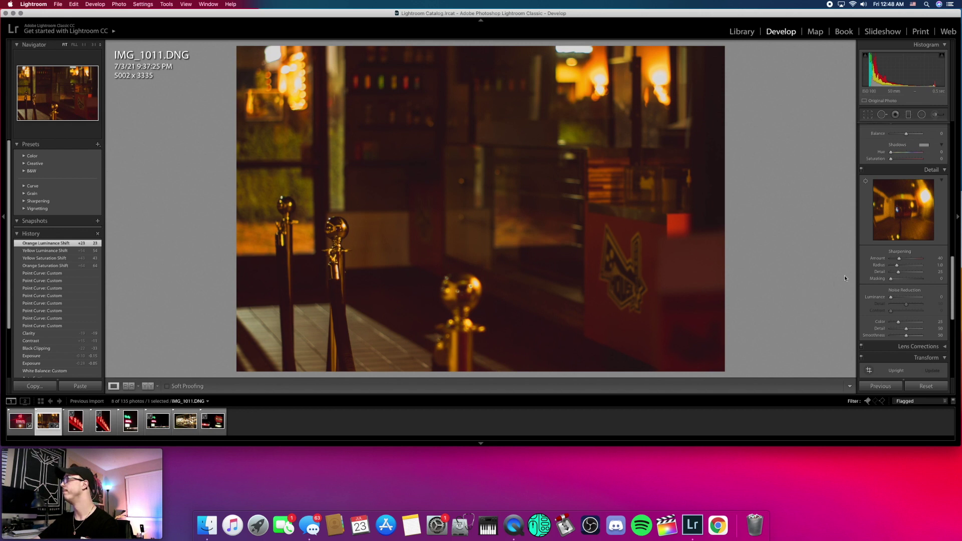
drag(899, 260, 897, 281)
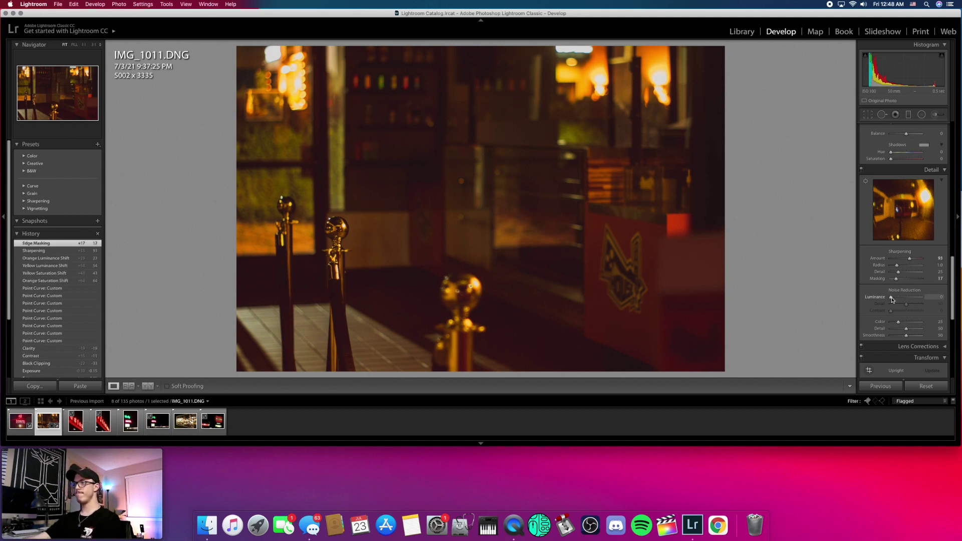
drag(892, 297, 899, 299)
Add film grain to the photo with an Amount of 48.
scroll(900, 311, down, 5)
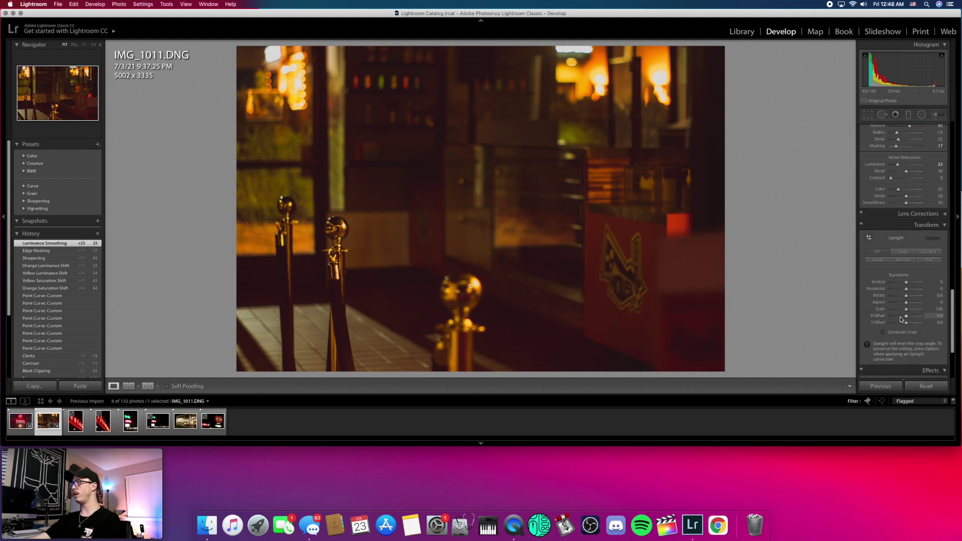
scroll(901, 319, down, 4)
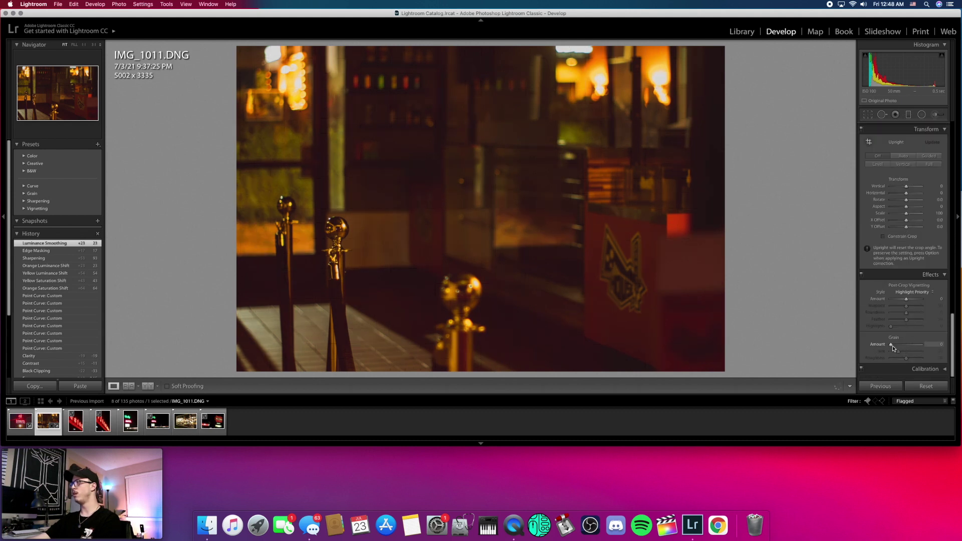
drag(894, 347, 906, 347)
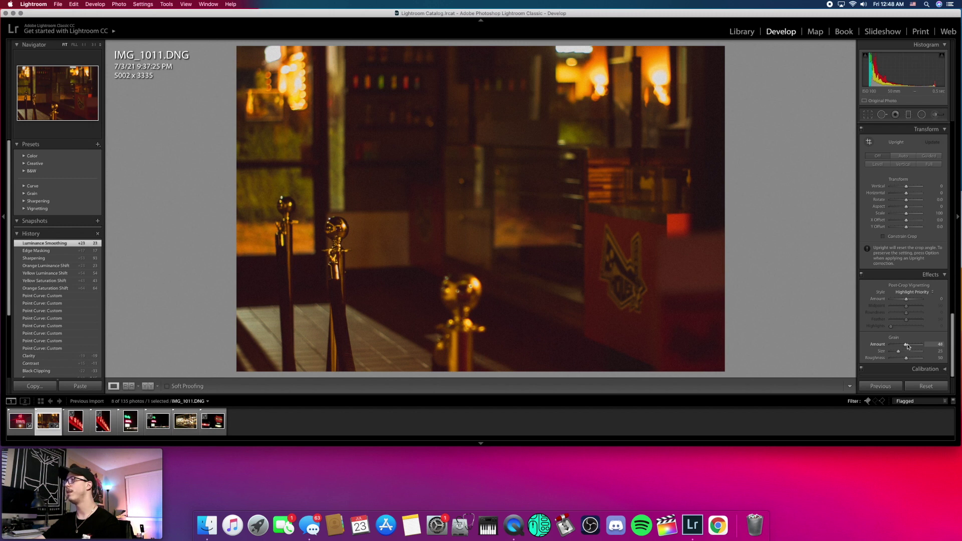
drag(908, 346, 909, 345)
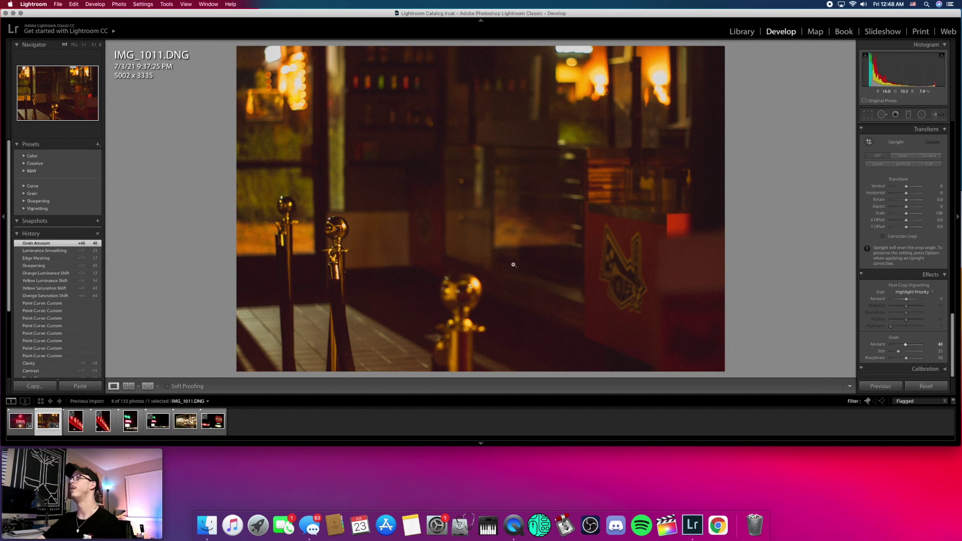
Compare the edited DONUTS sign and shop interior photos, and open the red neon sign photo IMG_1029.
key(Left)
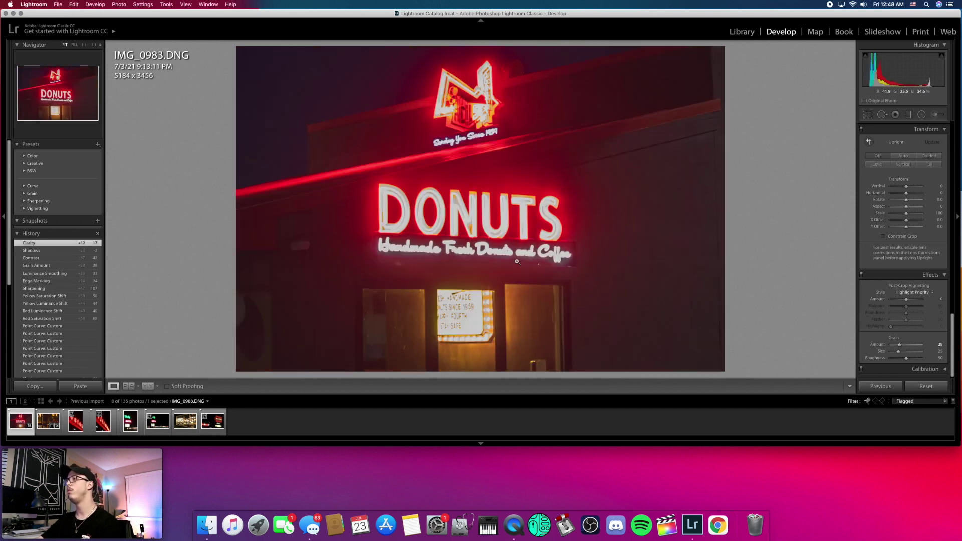
key(Right)
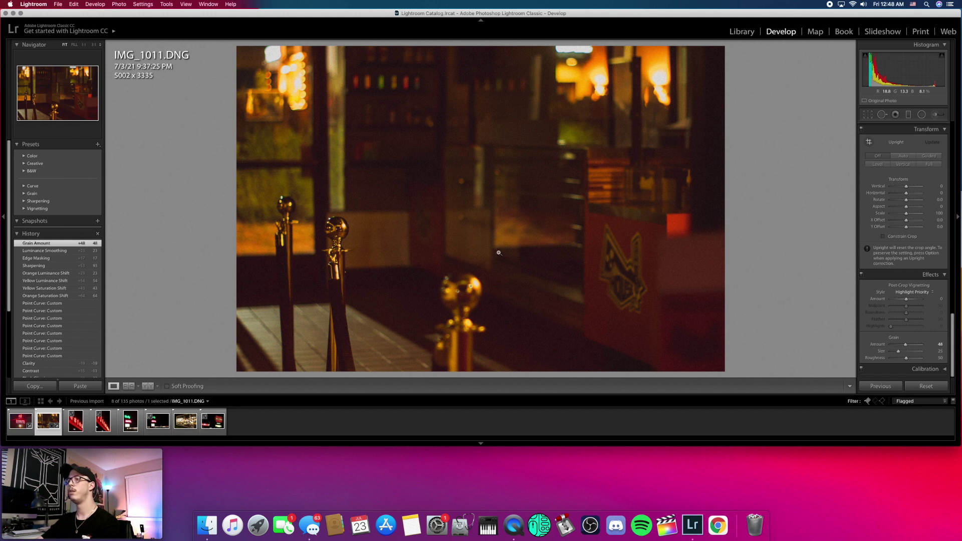
key(Right)
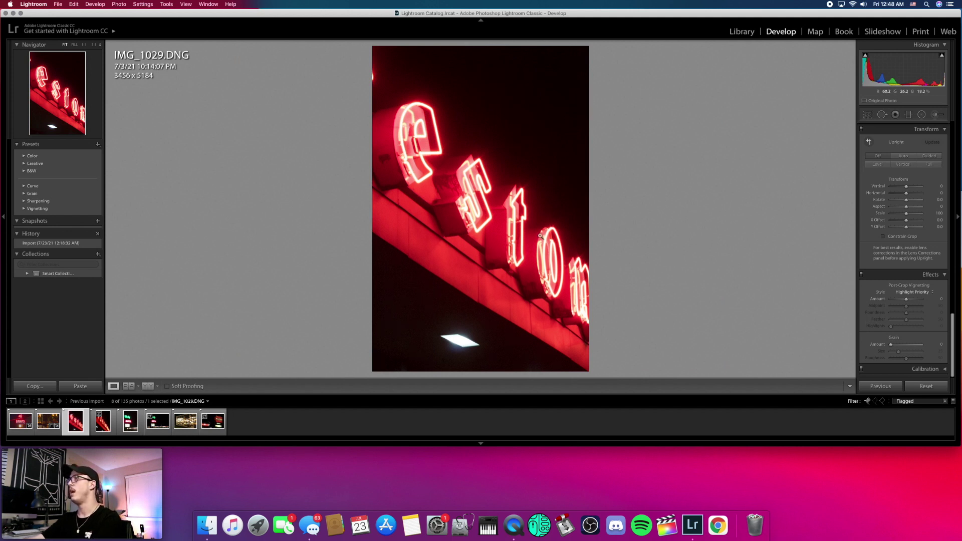
click(483, 198)
click(483, 198)
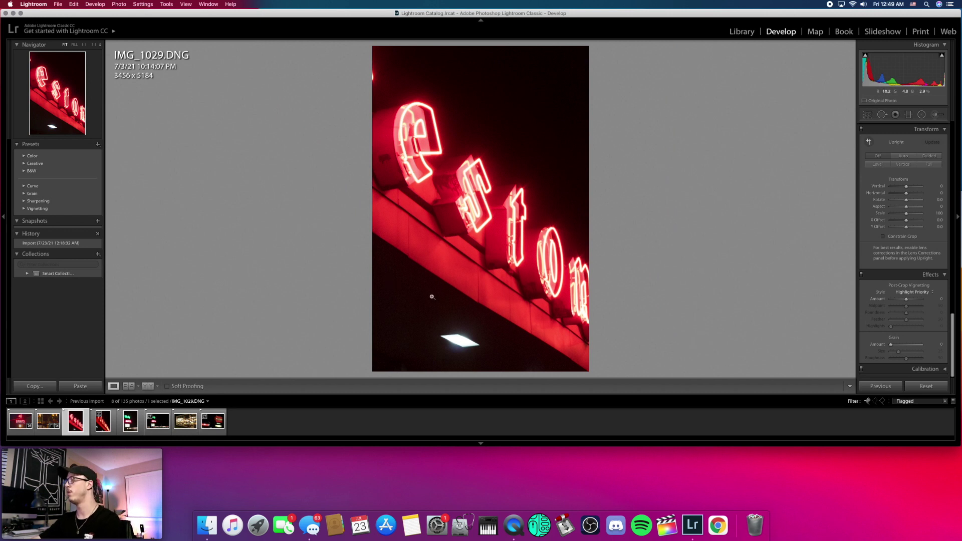
Apply automatic tone settings to IMG_1029 and inspect the neon lettering up close.
scroll(911, 235, up, 10)
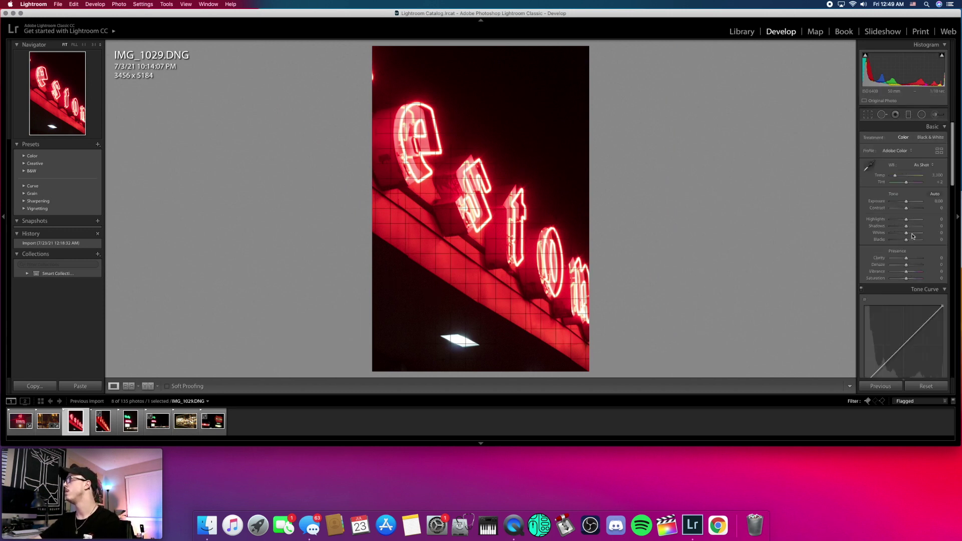
click(936, 194)
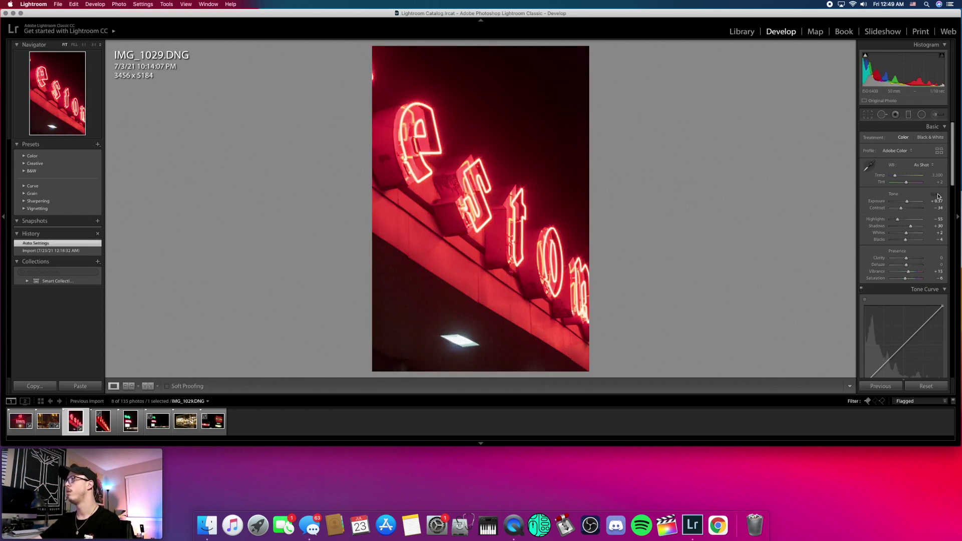
click(478, 158)
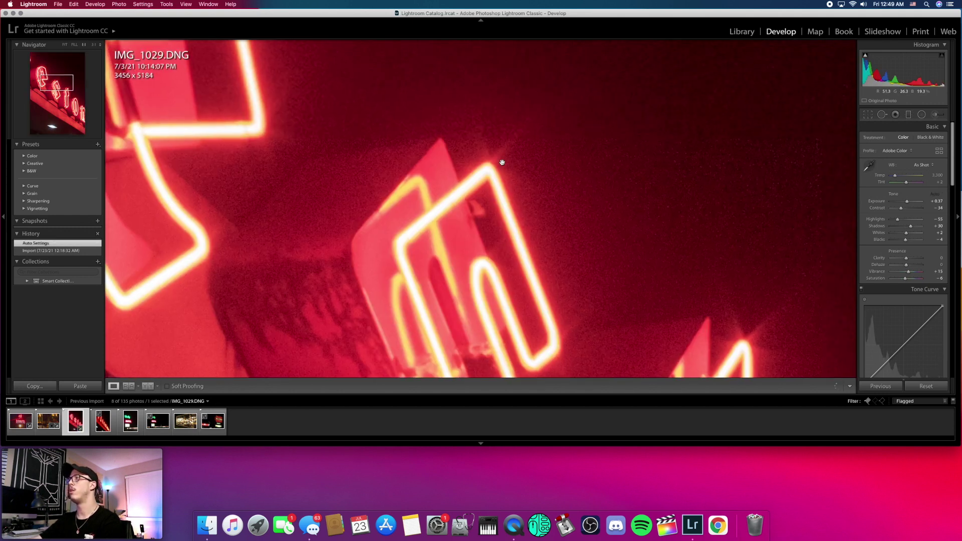
click(494, 152)
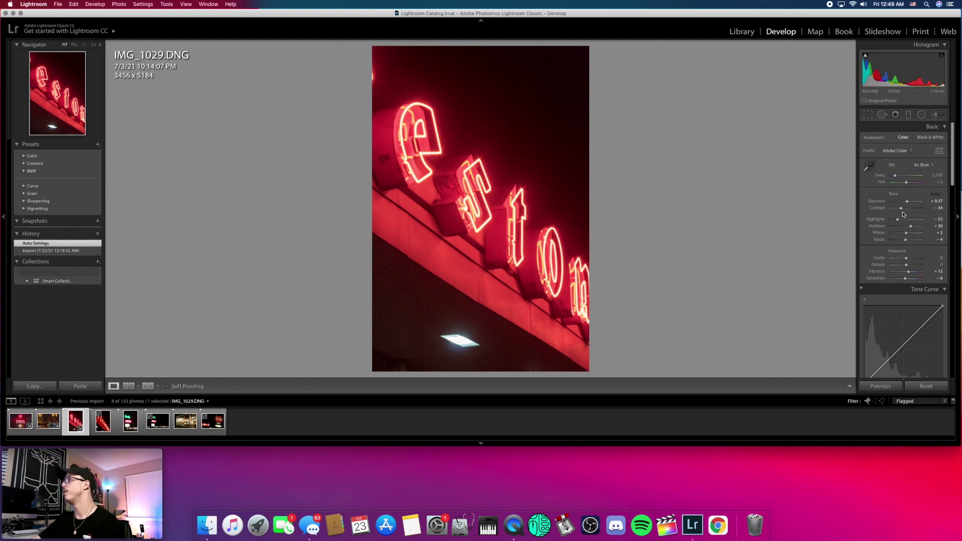
Set Contrast to -55, Exposure to +0.85, Shadows to +17, Whites to -64 and Clarity to -23.
drag(901, 210, 909, 203)
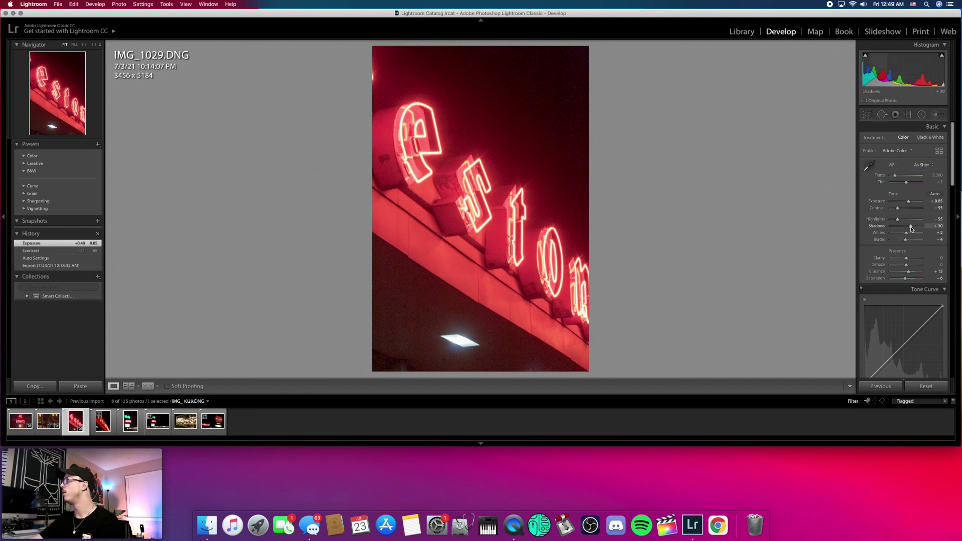
drag(912, 228, 897, 238)
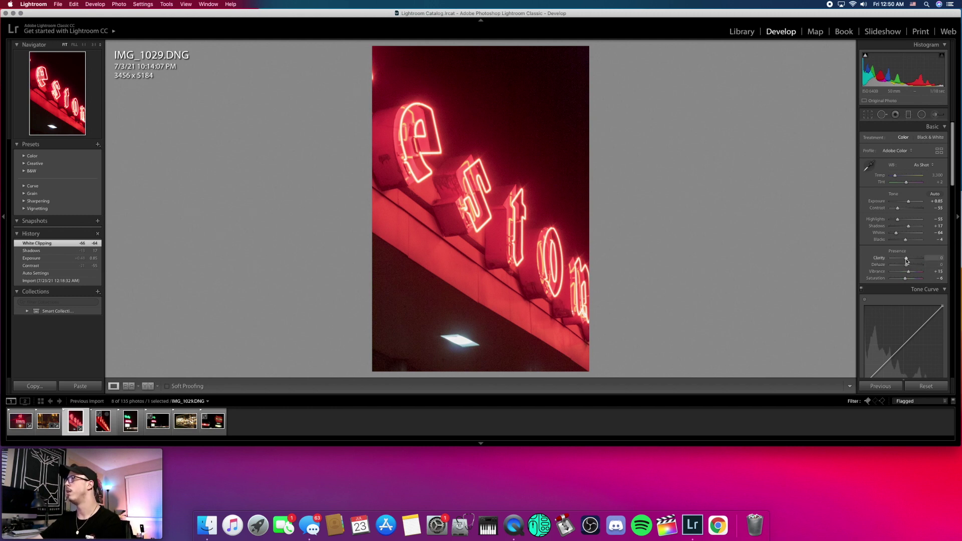
mouse_move(907, 260)
mouse_down()
mouse_move(915, 261)
mouse_move(905, 261)
mouse_up()
Warm the photo's white balance temperature and reduce Exposure to +0.55.
scroll(897, 301, down, 3)
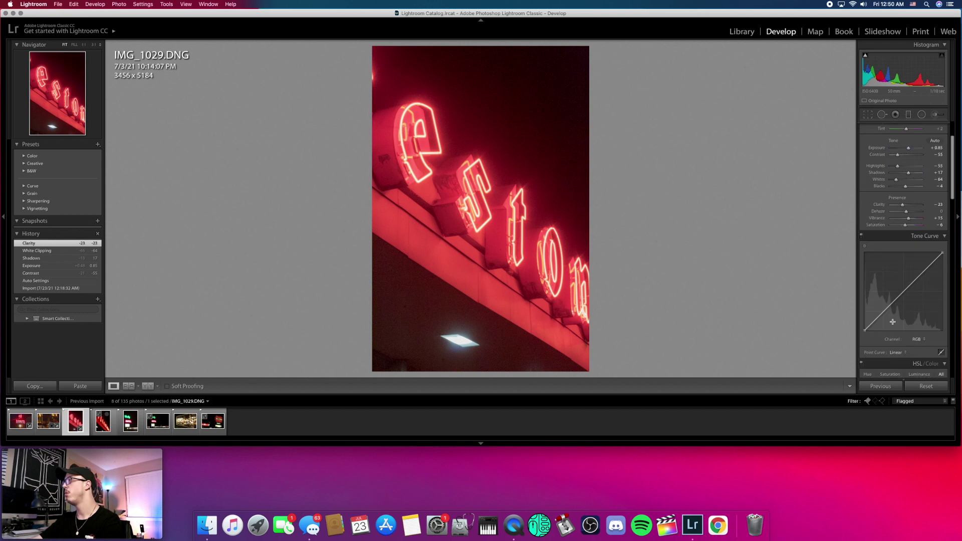
scroll(902, 226, up, 3)
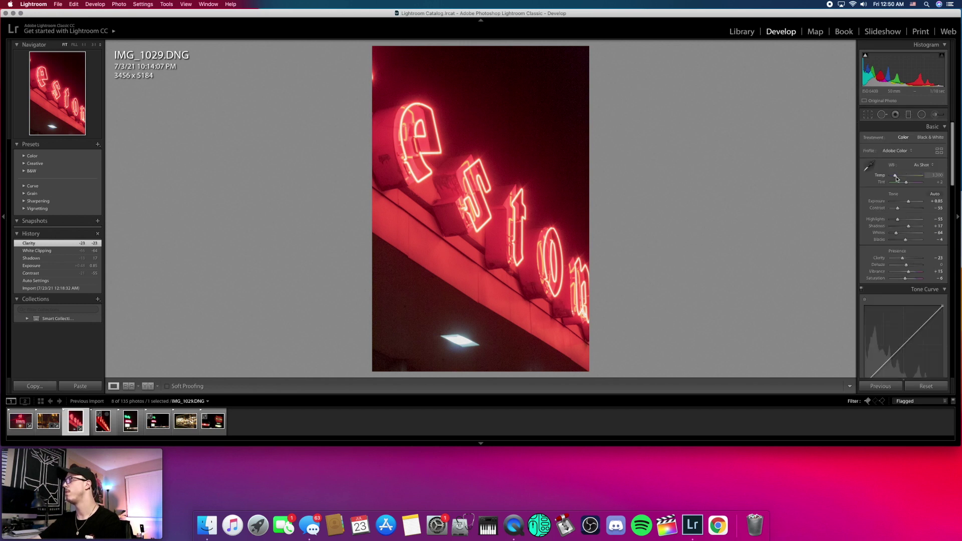
drag(897, 178, 912, 202)
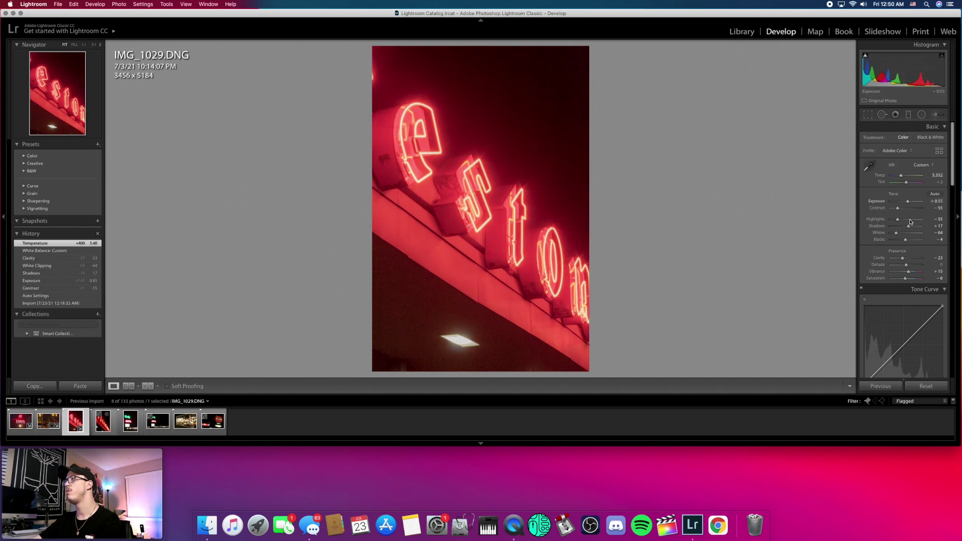
Add shadow, midtone and highlight points to the tone curve and raise its black point for faded blacks.
scroll(886, 261, down, 5)
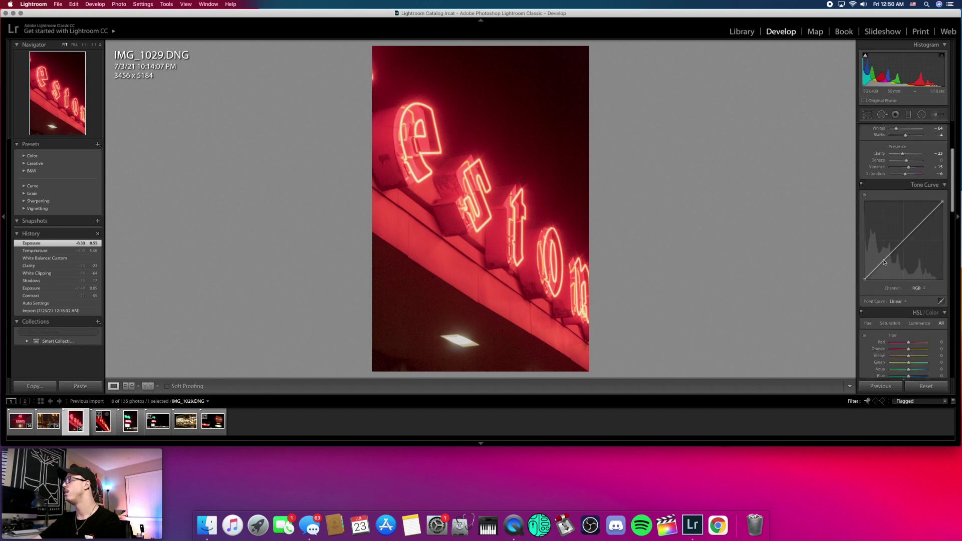
click(885, 260)
click(903, 240)
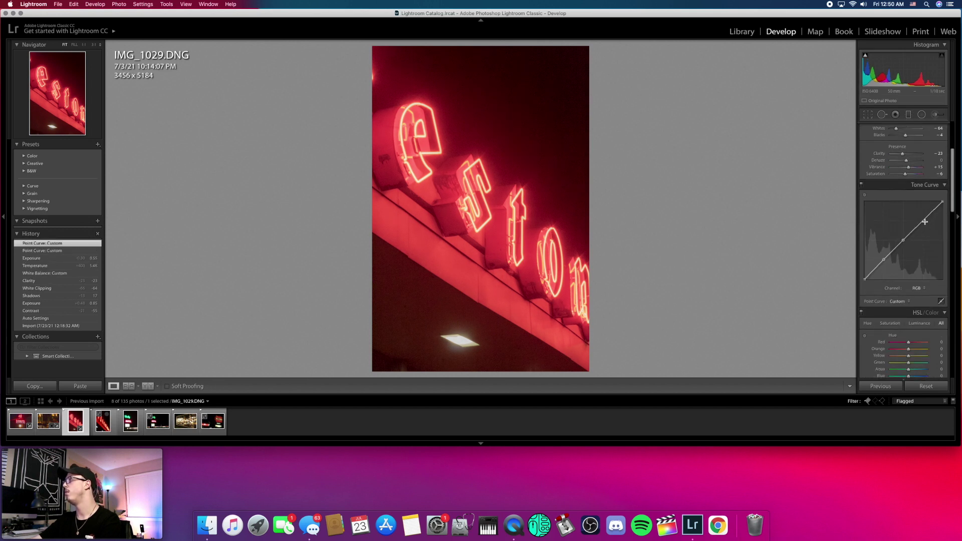
click(924, 223)
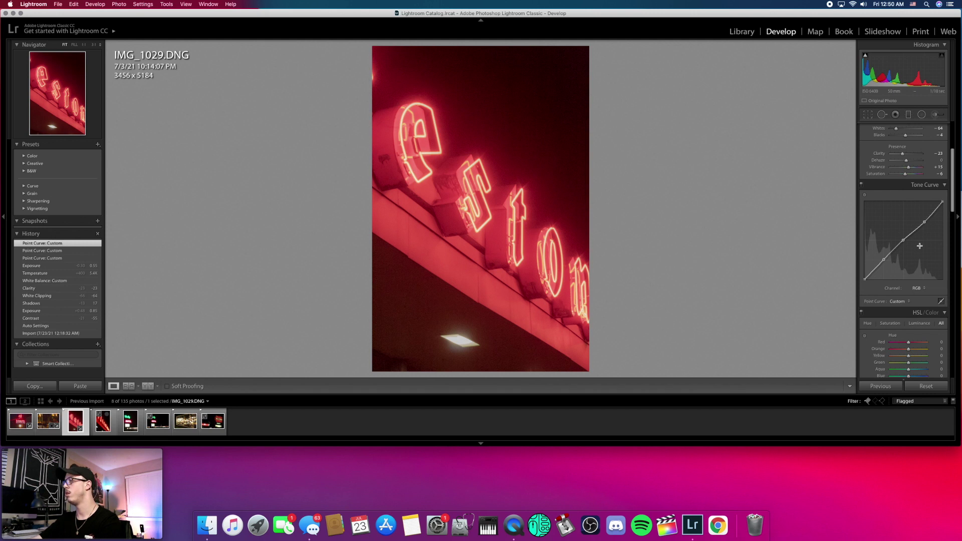
key(super+z)
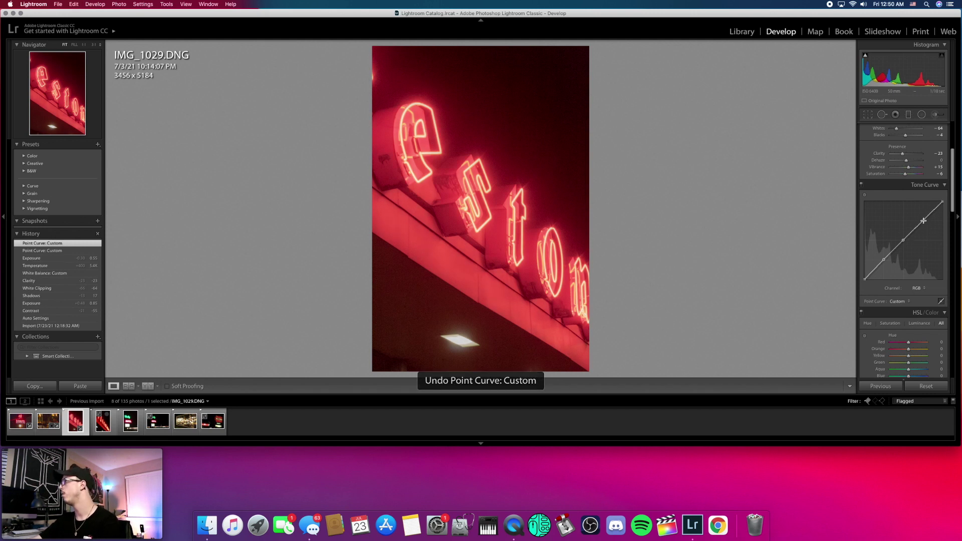
click(925, 221)
drag(865, 279, 846, 274)
Soften the neon glow by reducing Clarity to -50.
scroll(899, 200, up, 2)
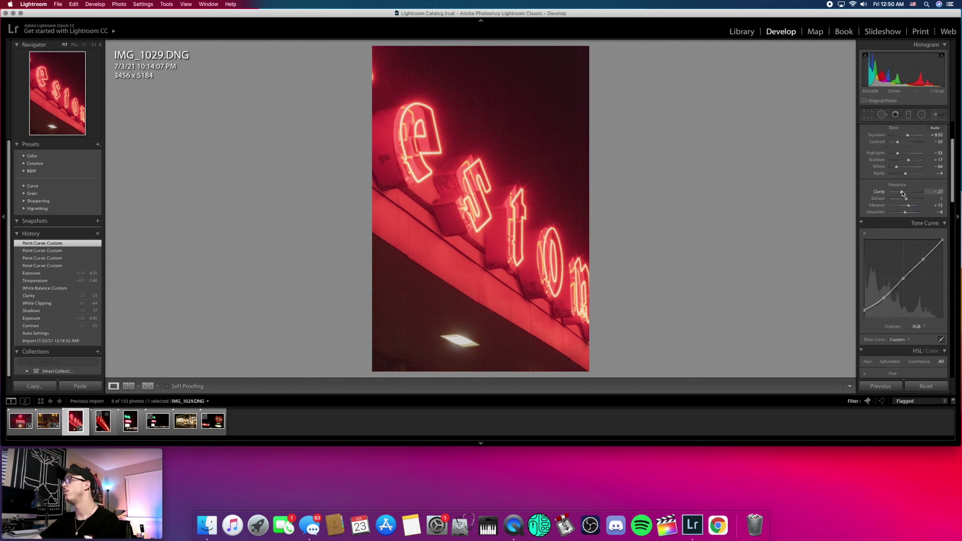
drag(900, 194, 902, 195)
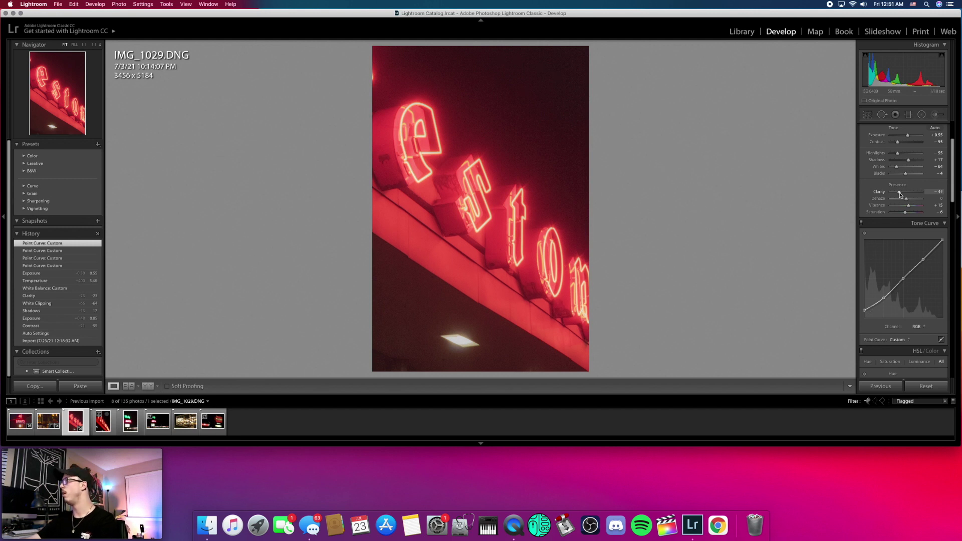
drag(900, 195, 899, 194)
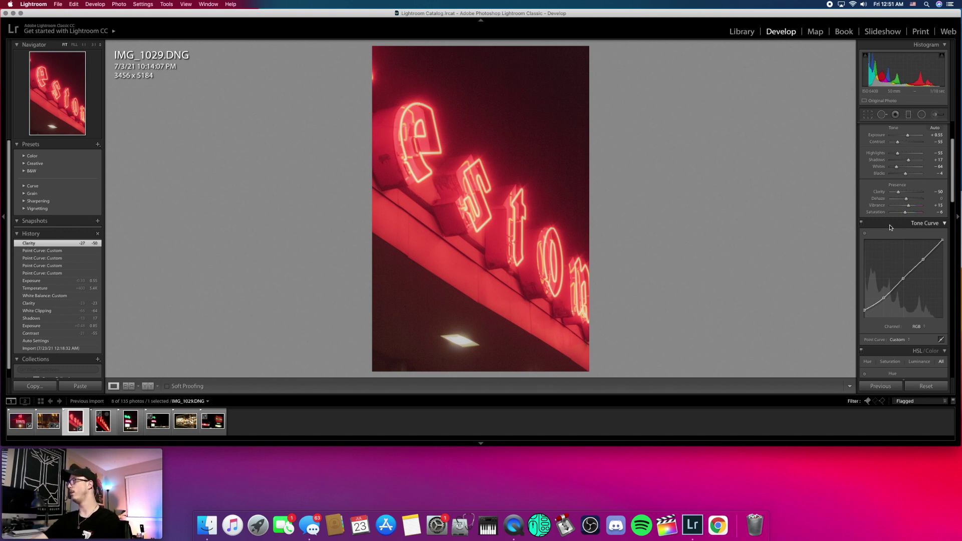
Lower the tone curve's white point and fine-tune its shadow and highlight points into an S-shape.
drag(946, 243, 949, 250)
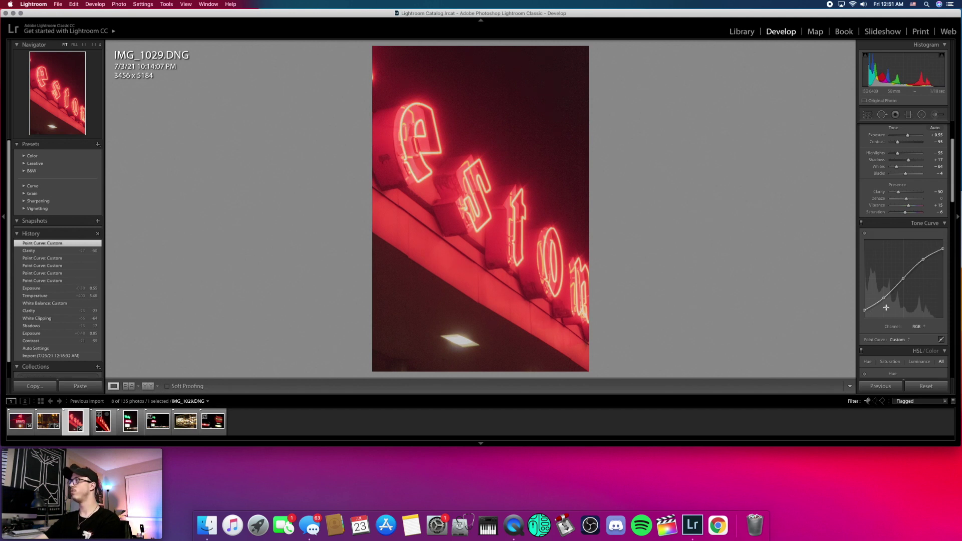
drag(885, 300, 886, 299)
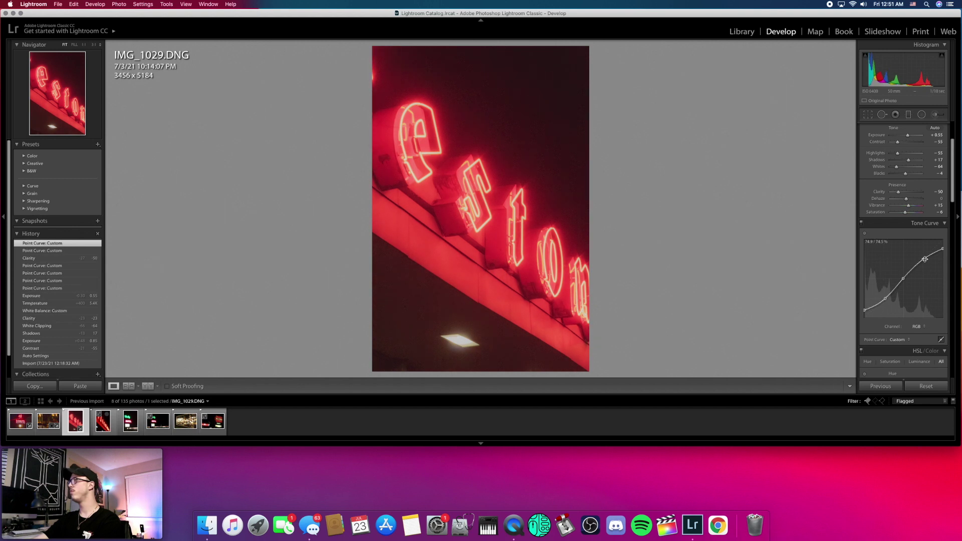
drag(923, 260, 924, 257)
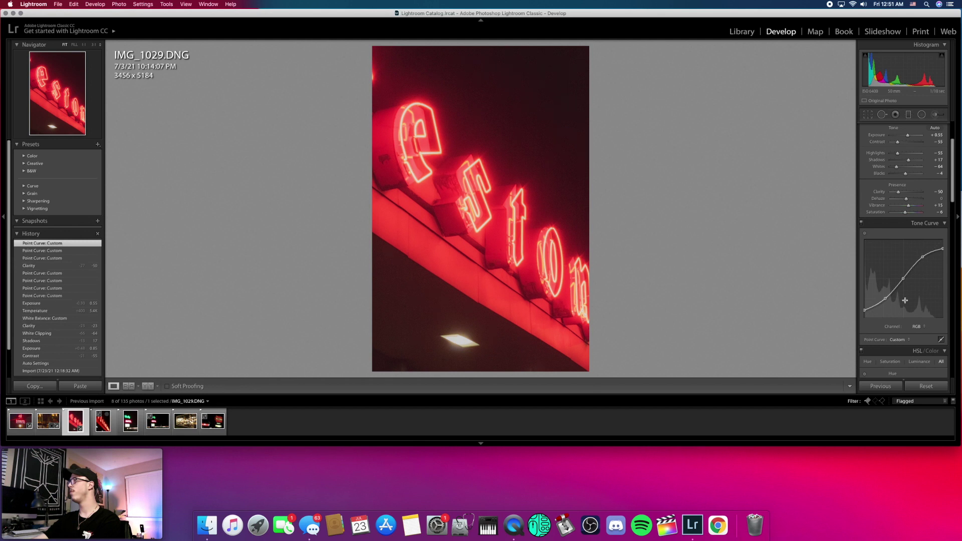
In the HSL adjustments, set saturation to red +24, orange -46, yellow +100, and luminance to red -19, orange -13, yellow -23.
scroll(905, 300, down, 5)
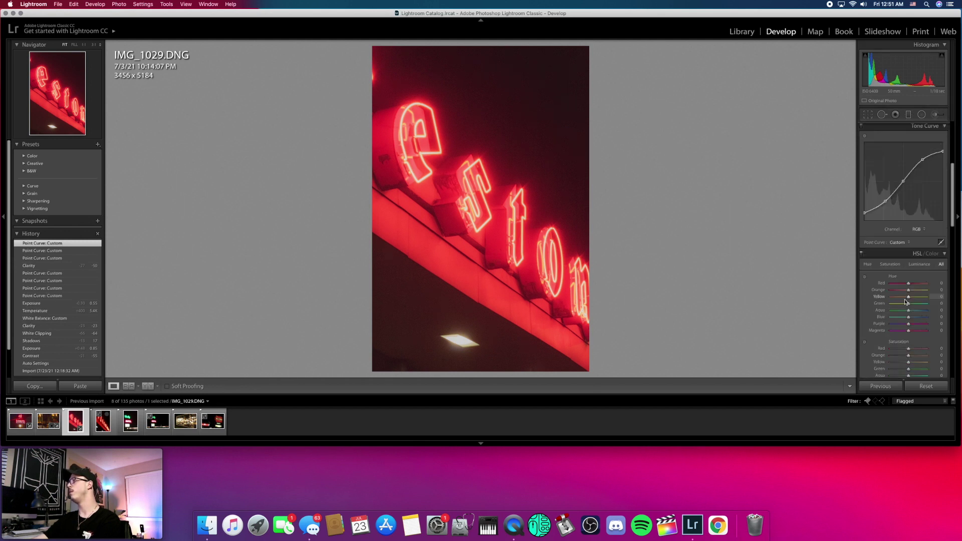
scroll(906, 302, down, 5)
drag(909, 251, 926, 265)
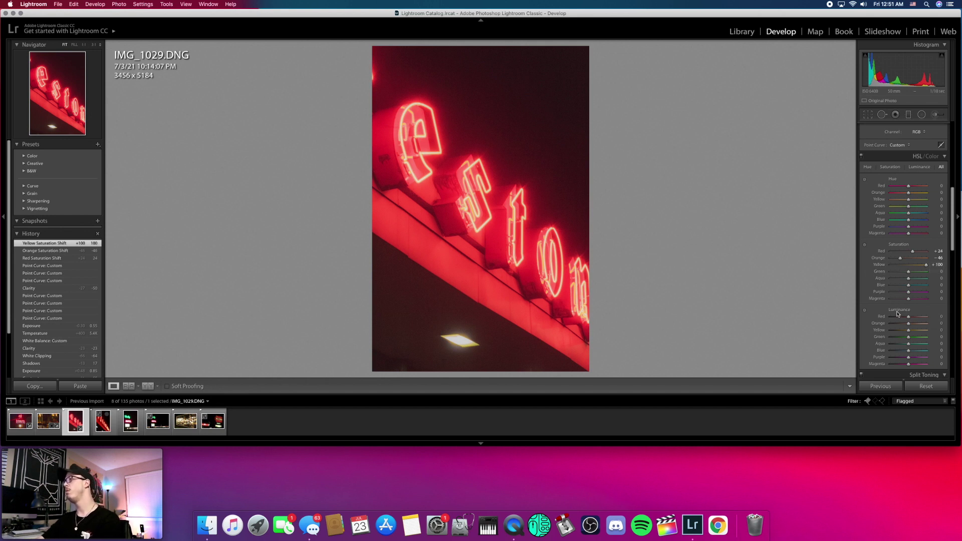
scroll(907, 311, down, 1)
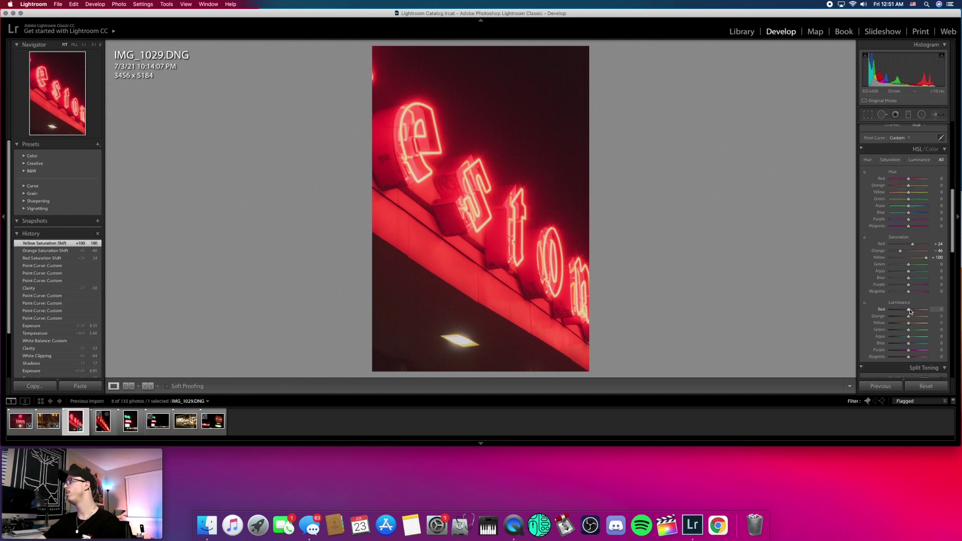
drag(910, 311, 908, 320)
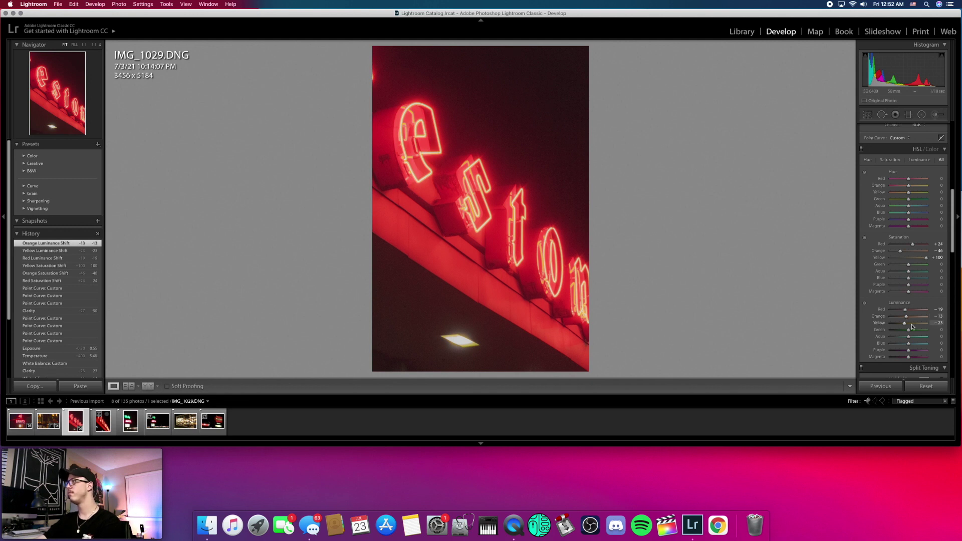
Focus the detail preview on a neon tube and set sharpening Amount to 97, Masking to 22 and noise reduction Luminance to 24.
scroll(907, 321, down, 3)
scroll(908, 326, down, 2)
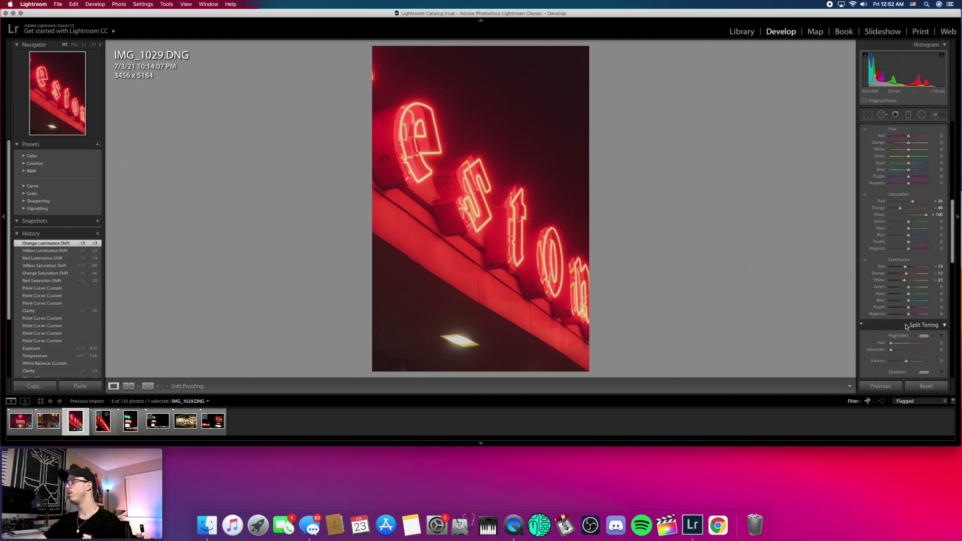
scroll(908, 327, down, 10)
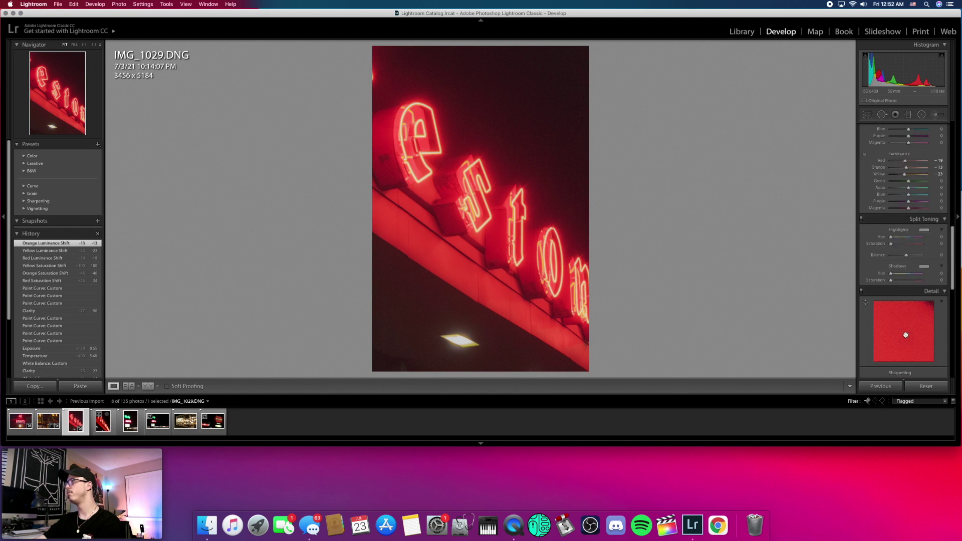
mouse_move(906, 335)
mouse_down()
mouse_move(908, 309)
mouse_move(898, 331)
mouse_up()
scroll(909, 333, down, 7)
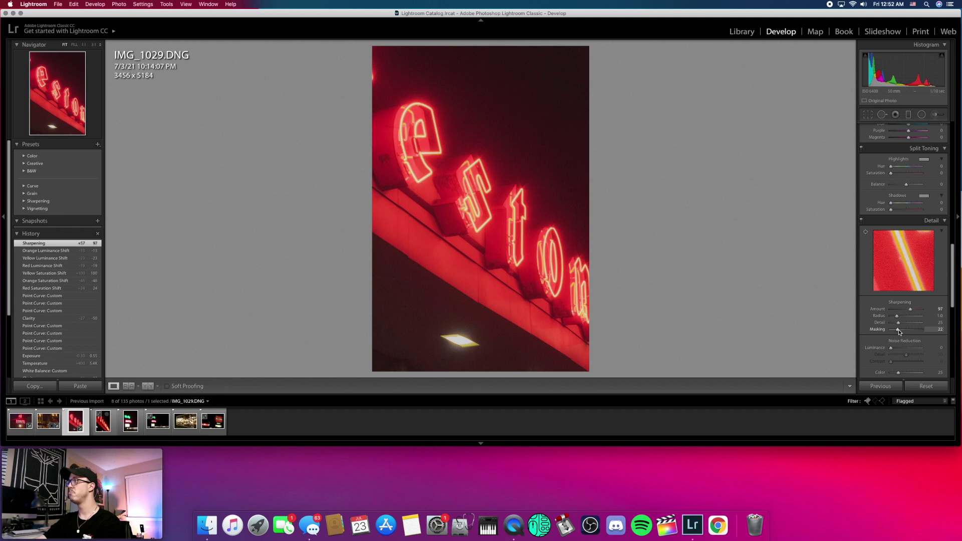
drag(900, 332, 891, 351)
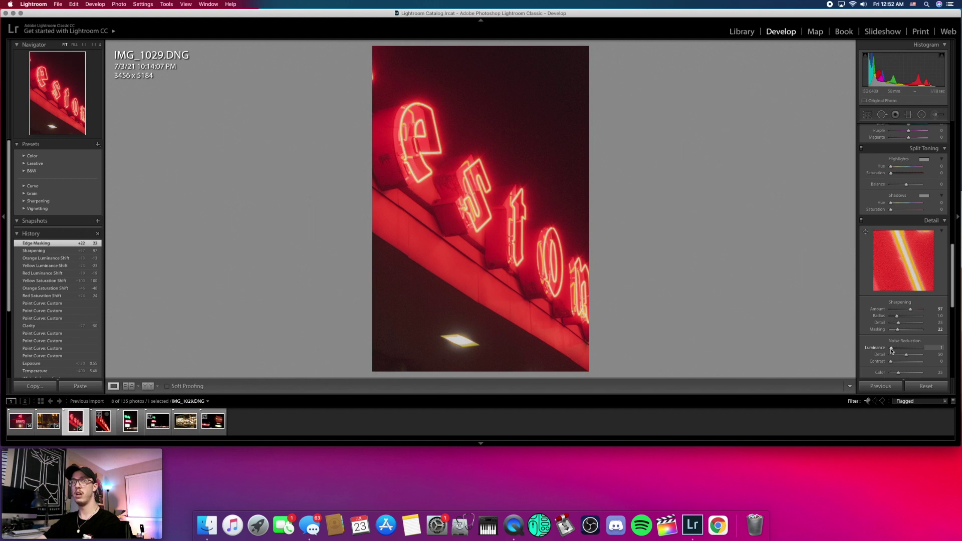
drag(891, 351, 898, 349)
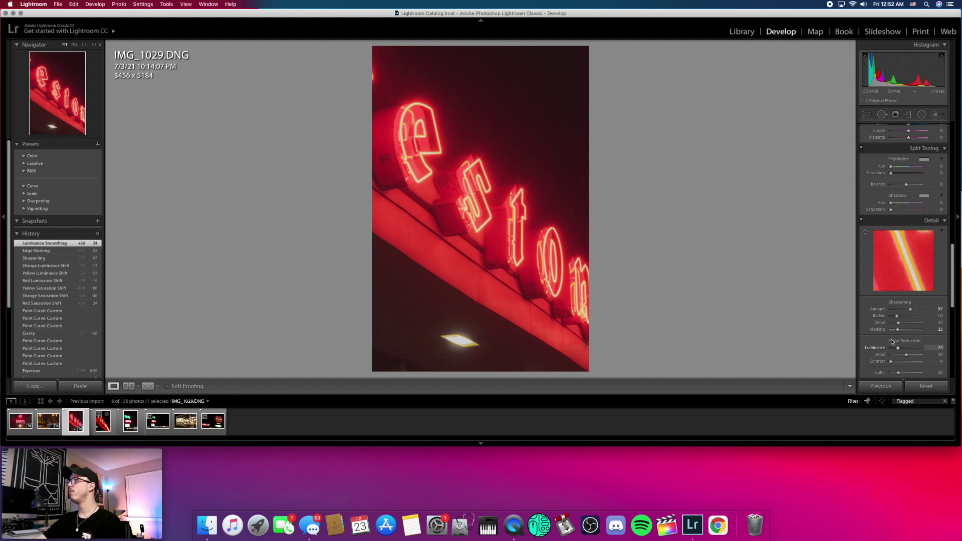
Add film grain to the neon sign photo with an Amount of 63.
scroll(894, 308, down, 1)
scroll(894, 308, down, 10)
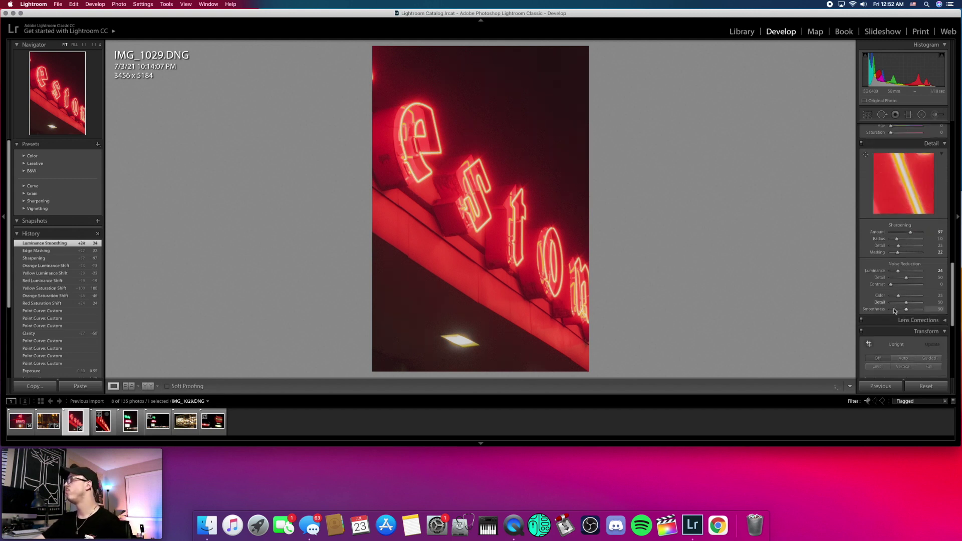
scroll(895, 311, down, 2)
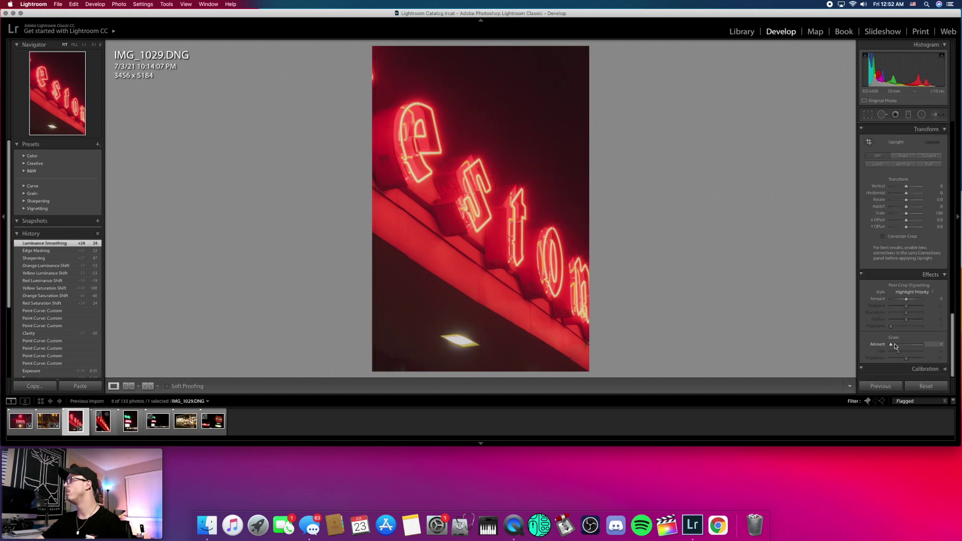
drag(890, 346, 892, 346)
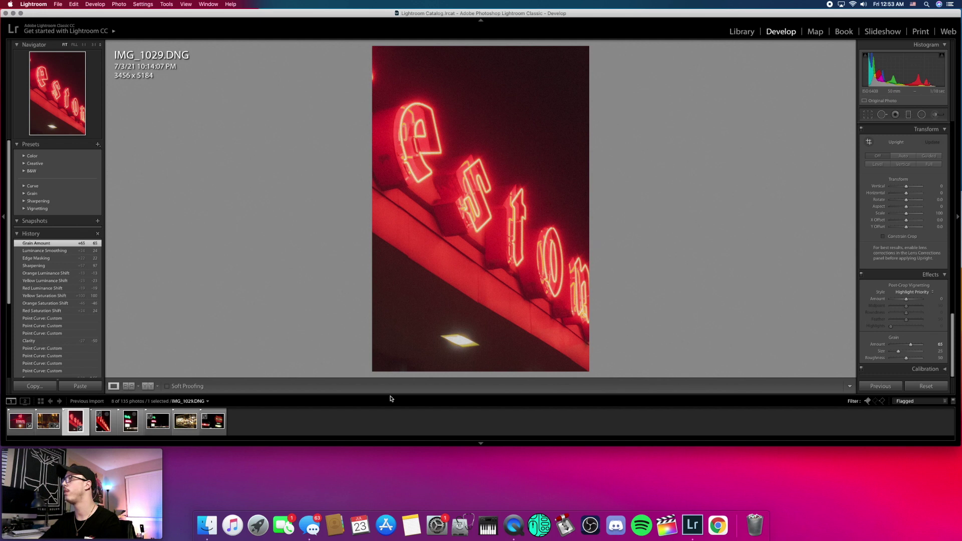
Straighten the neon sign photo IMG_1029 with a crop angle of -0.60.
click(868, 115)
drag(907, 161, 908, 163)
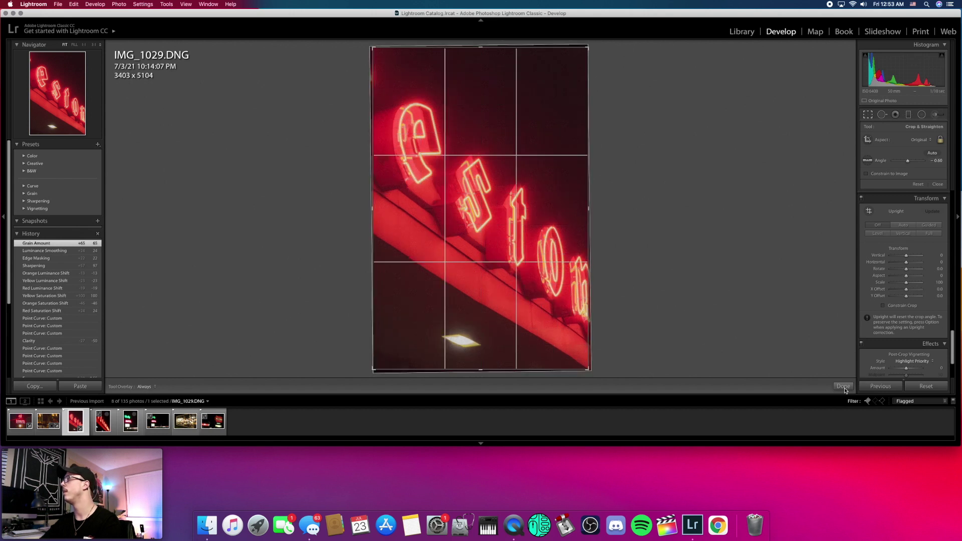
click(843, 386)
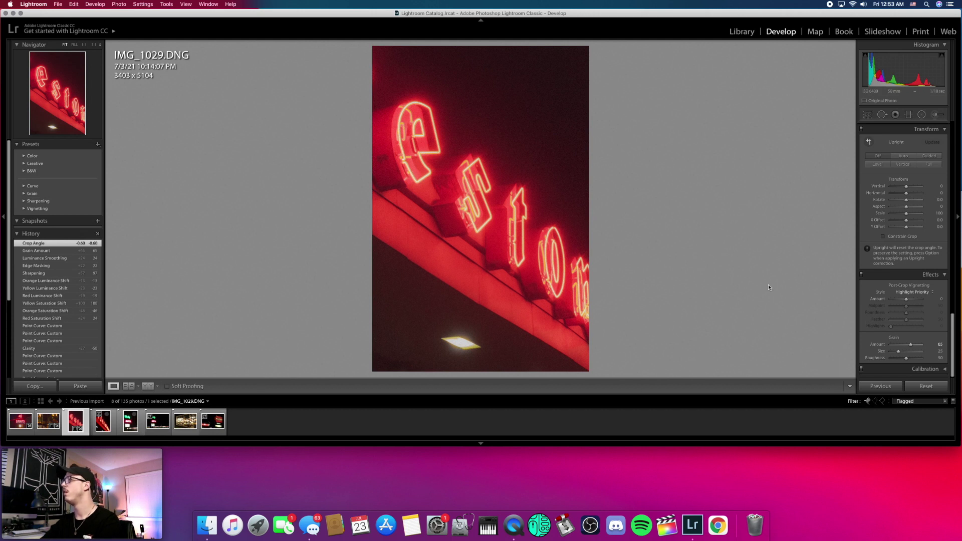
Try copying the develop settings of IMG_1029 onto the neighbouring neon sign photo IMG_1030, and undo the paste.
key(Right)
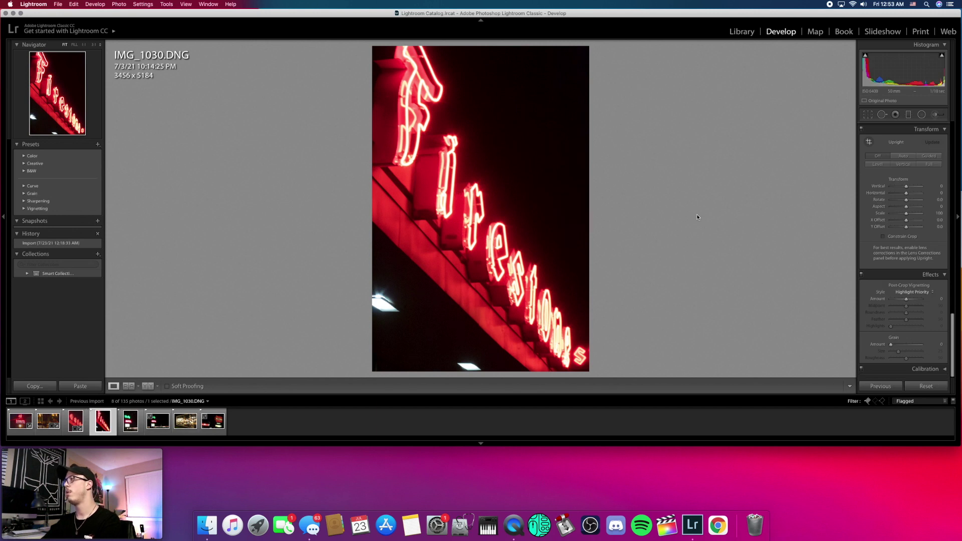
click(447, 185)
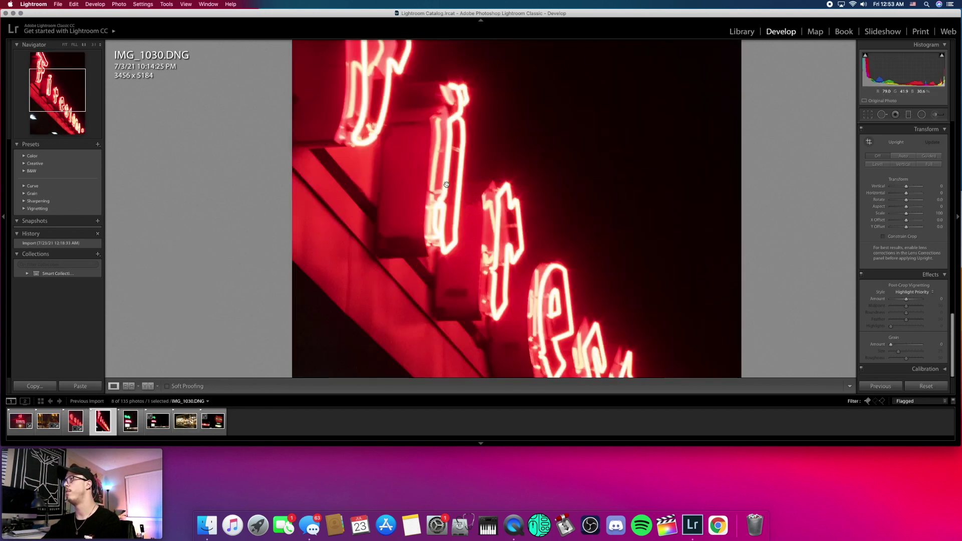
click(447, 184)
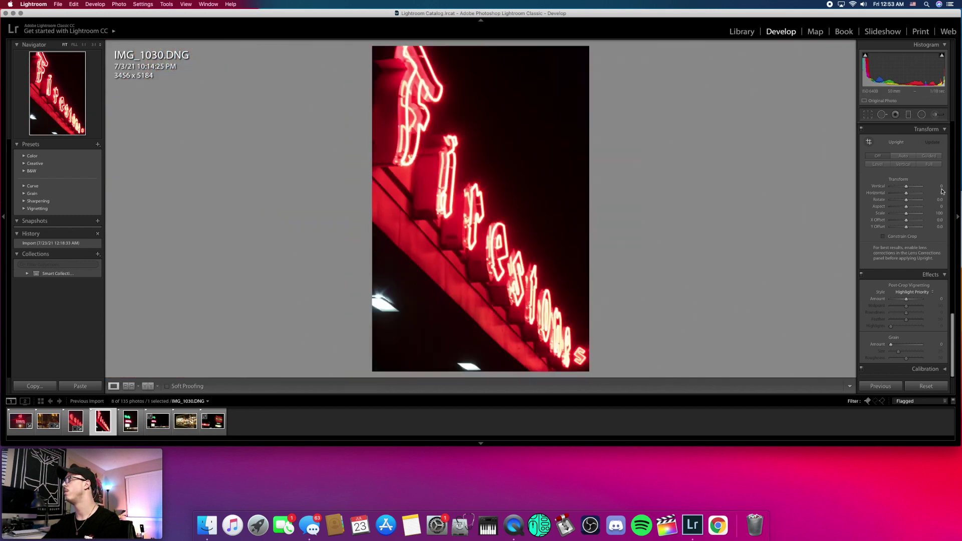
scroll(913, 215, up, 10)
scroll(913, 215, up, 5)
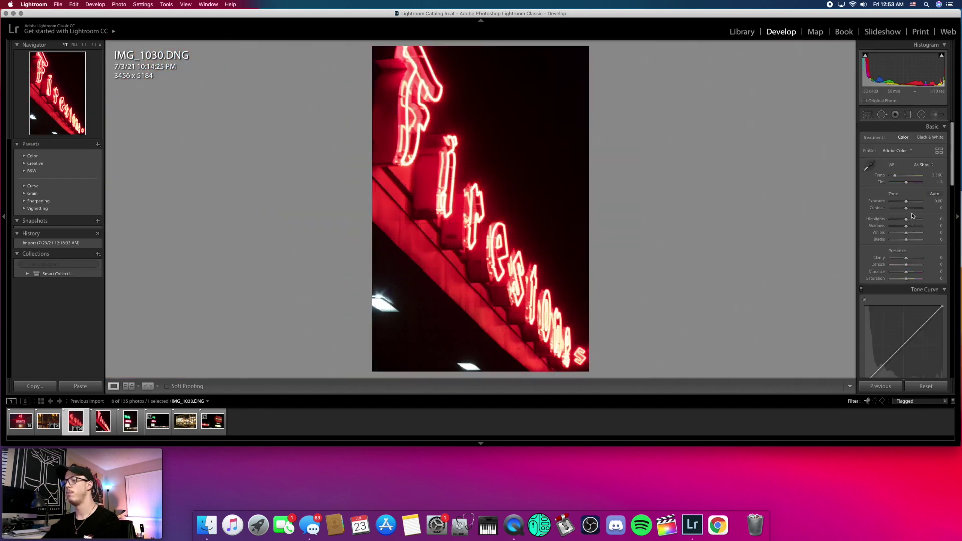
key(Left)
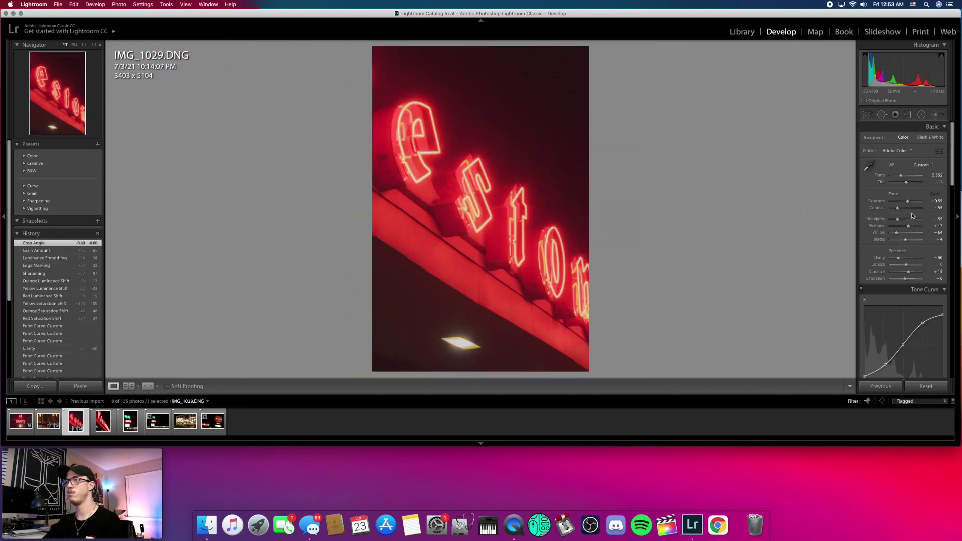
key(super+shift+c)
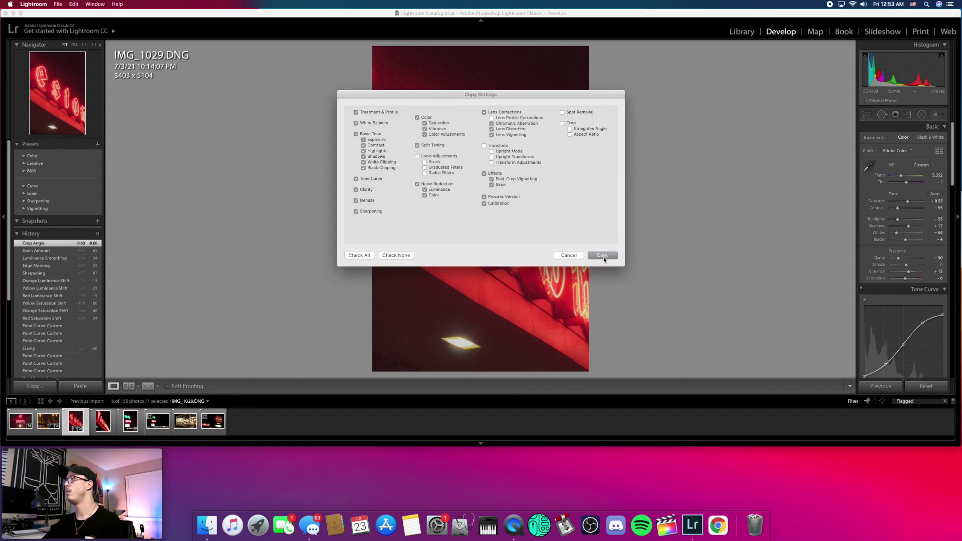
click(603, 256)
key(Right)
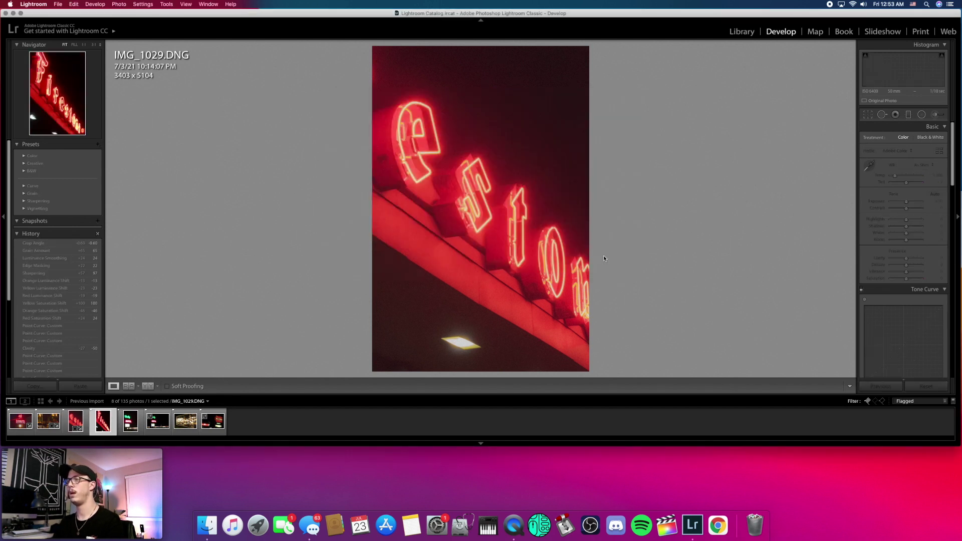
key(super+shift+v)
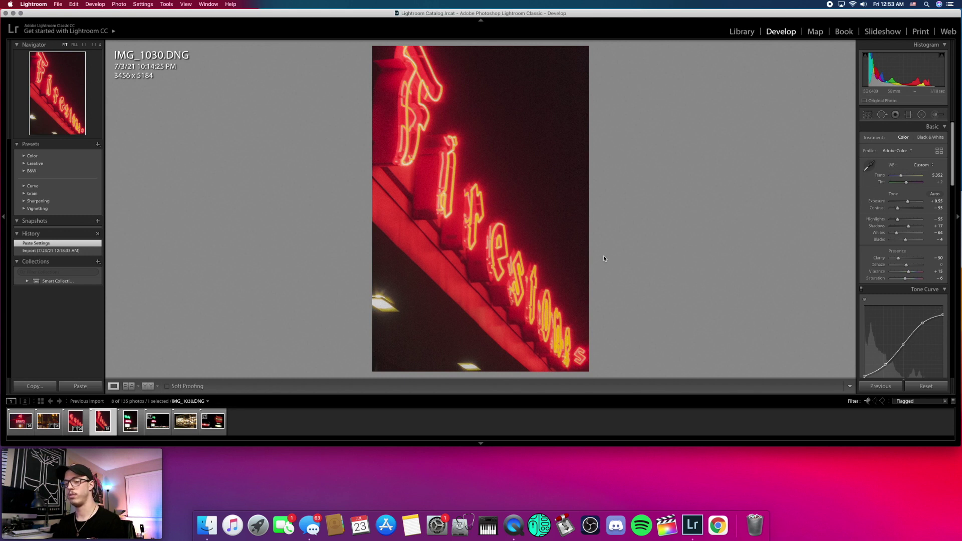
key(super+z)
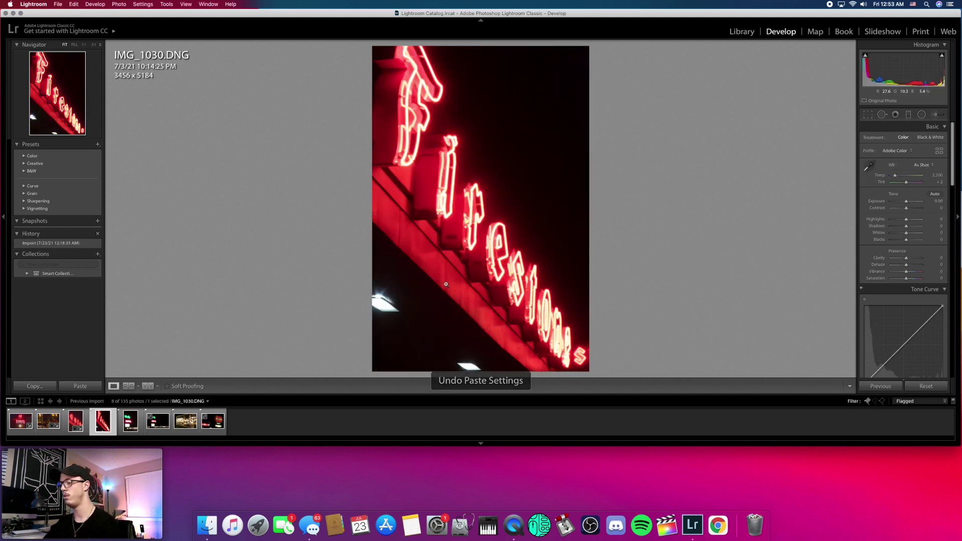
Remove the flags from IMG_1030 and the DONUTS sign photo IMG_0983.
key(u)
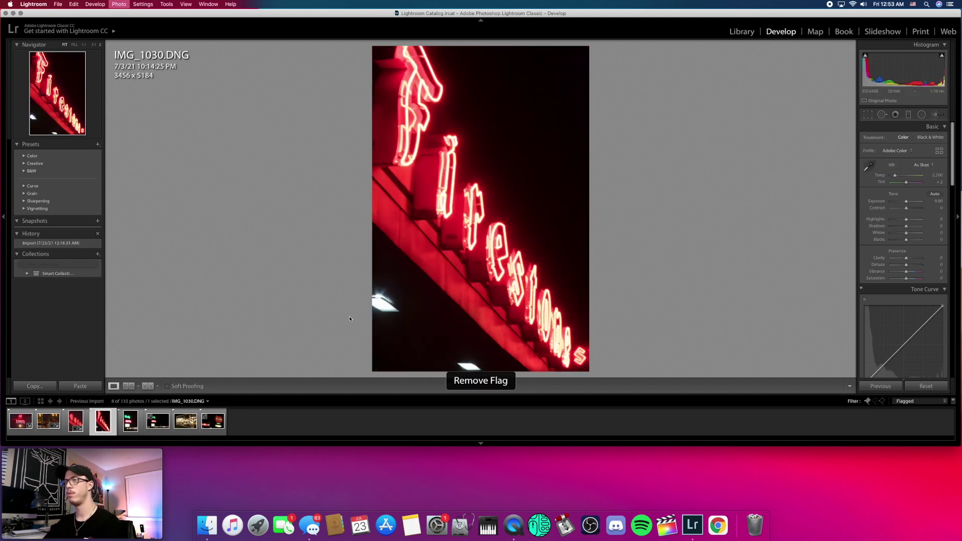
click(18, 422)
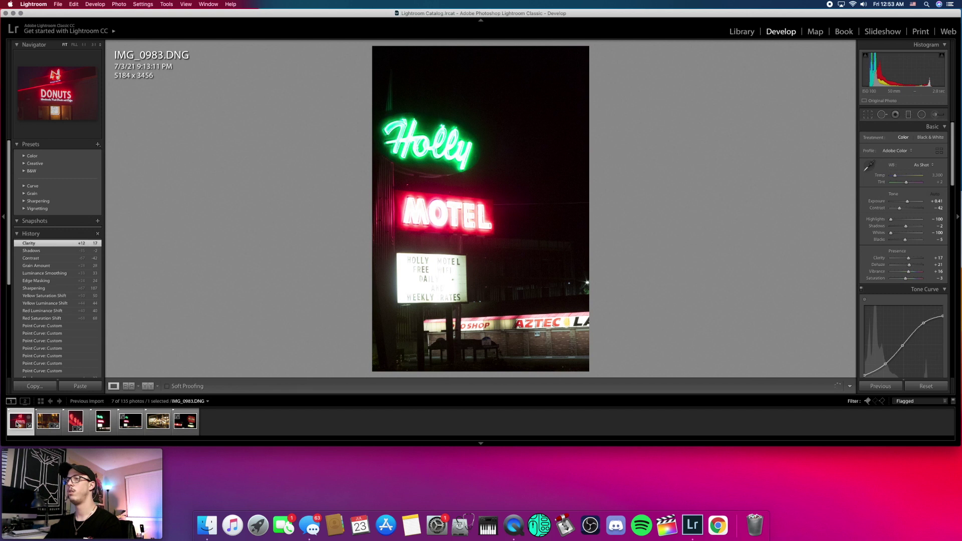
key(u)
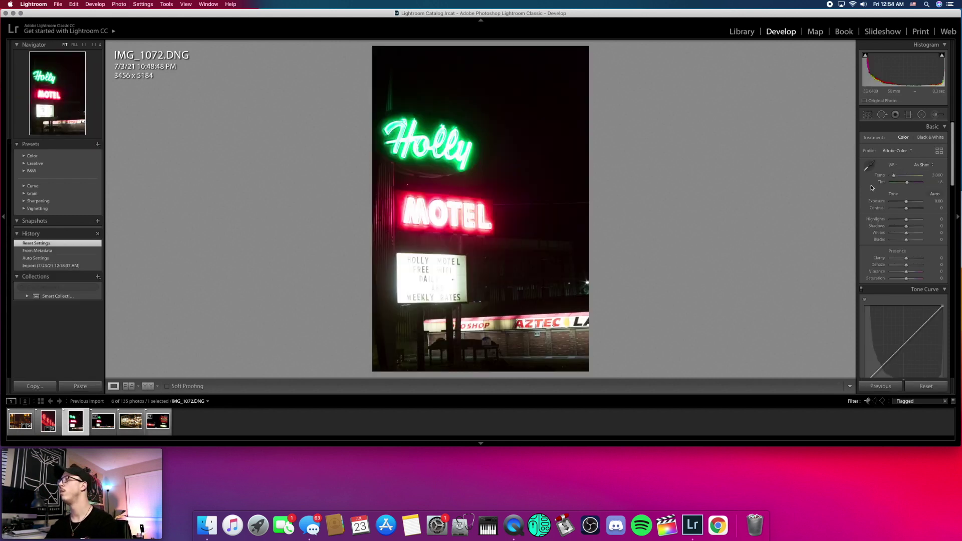
Straighten the Holly Motel sign photo IMG_1072 with a crop angle of 1.50.
click(869, 116)
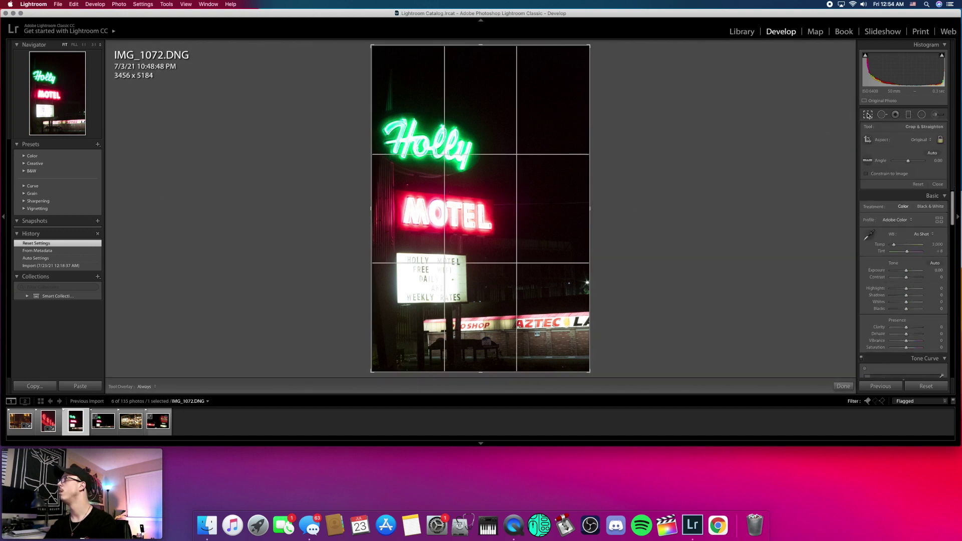
drag(908, 161, 910, 163)
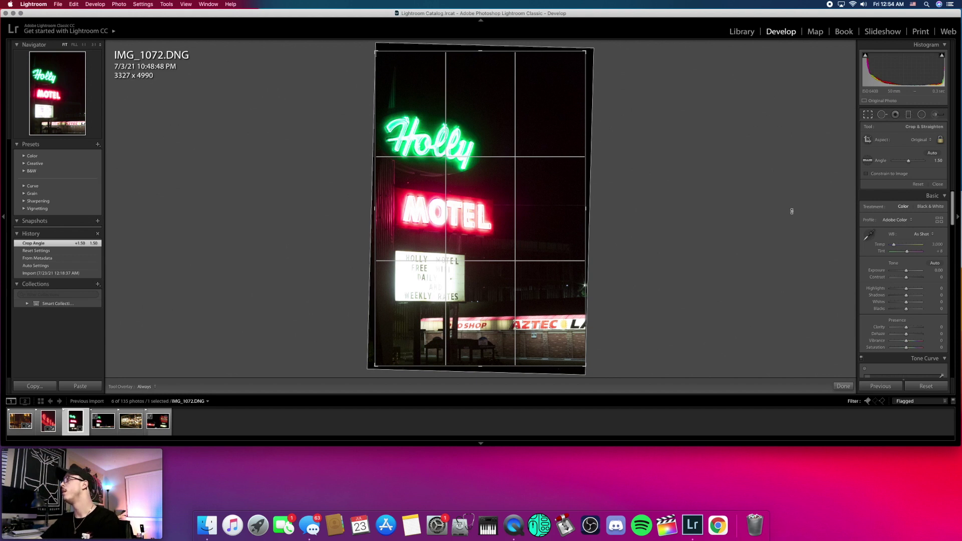
click(844, 386)
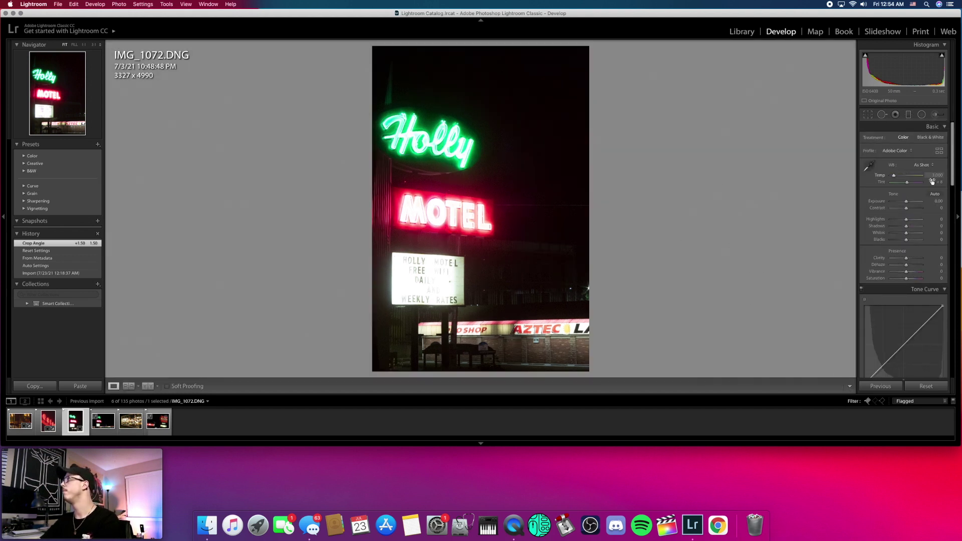
Apply Auto tone to the Holly Motel photo and set Temp to 3,334, Exposure +0.60, Contrast +4 and Highlights -44.
click(935, 194)
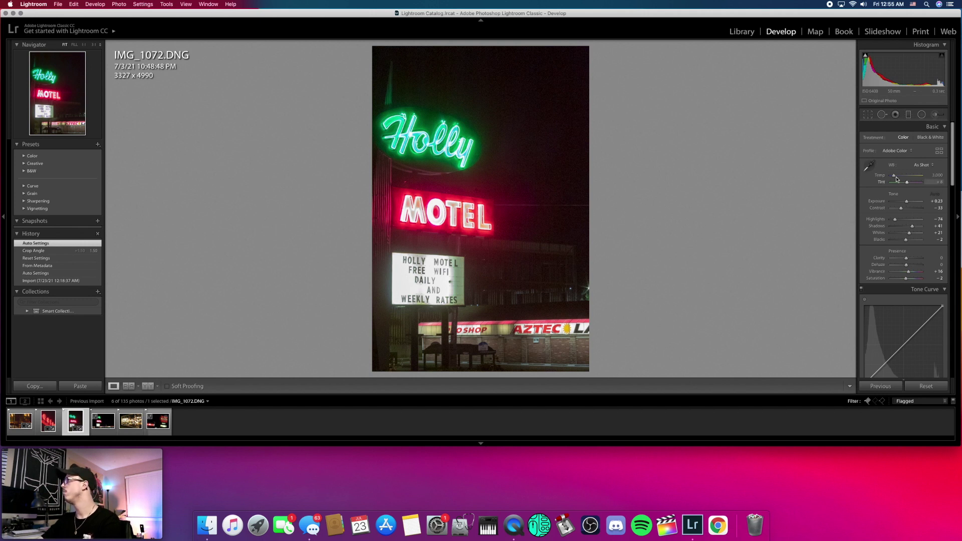
drag(894, 176, 907, 211)
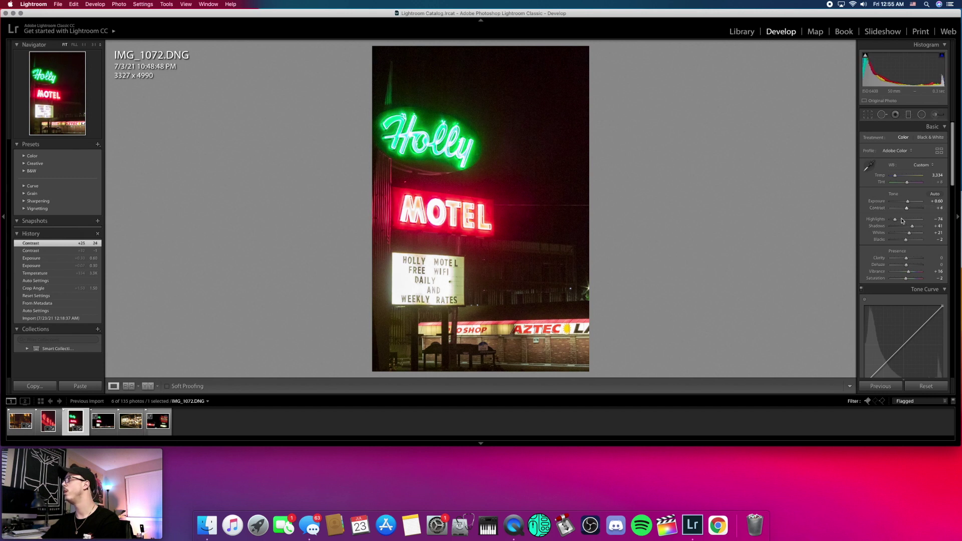
drag(897, 221, 900, 221)
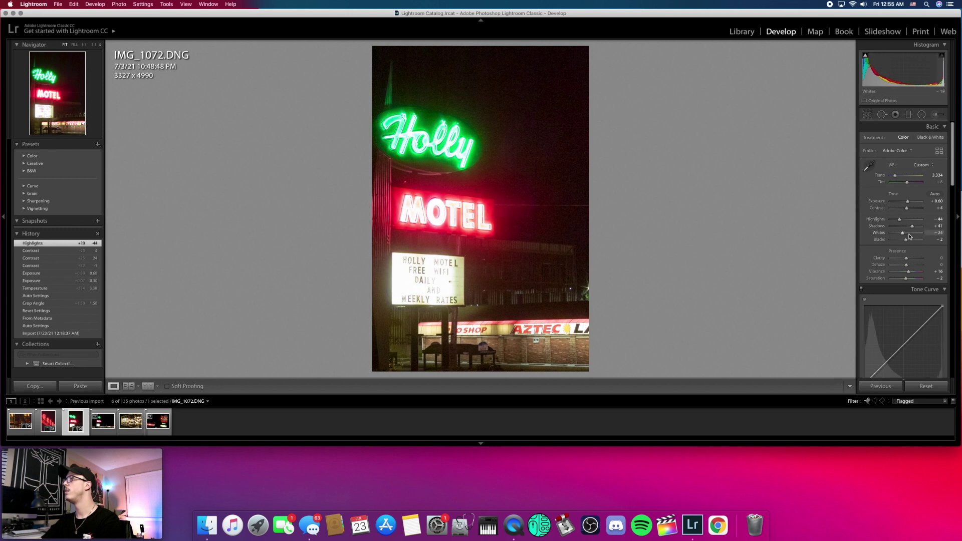
Set the Holly Motel photo's Whites to -79, Blacks to -62 and Shadows to +56.
scroll(910, 236, down, 4)
scroll(910, 237, down, 1)
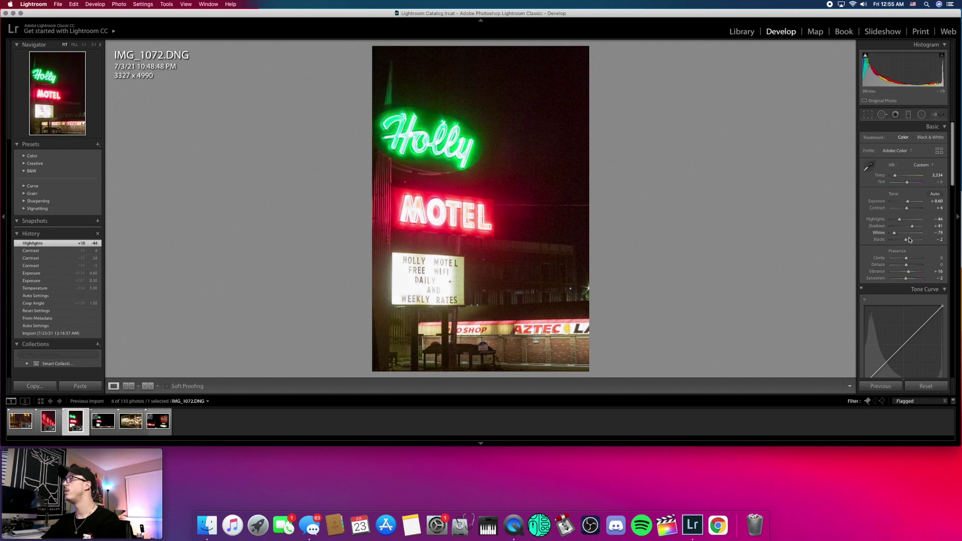
scroll(908, 242, down, 5)
scroll(908, 242, down, 7)
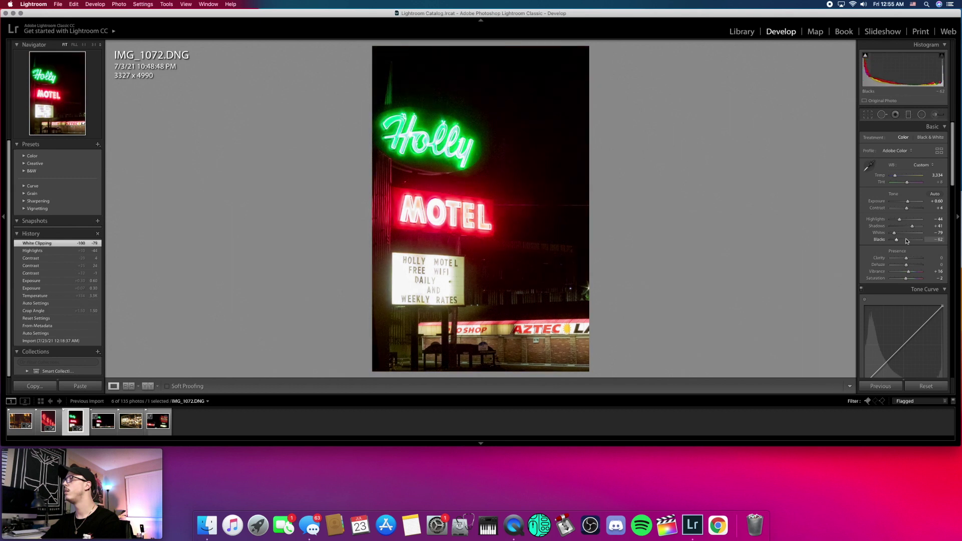
scroll(910, 227, down, 1)
scroll(910, 227, up, 2)
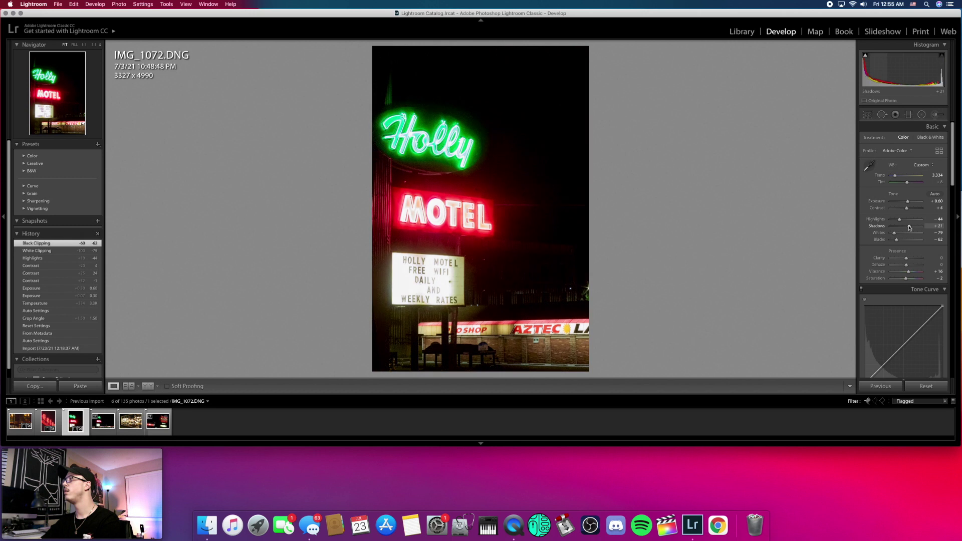
scroll(910, 227, up, 3)
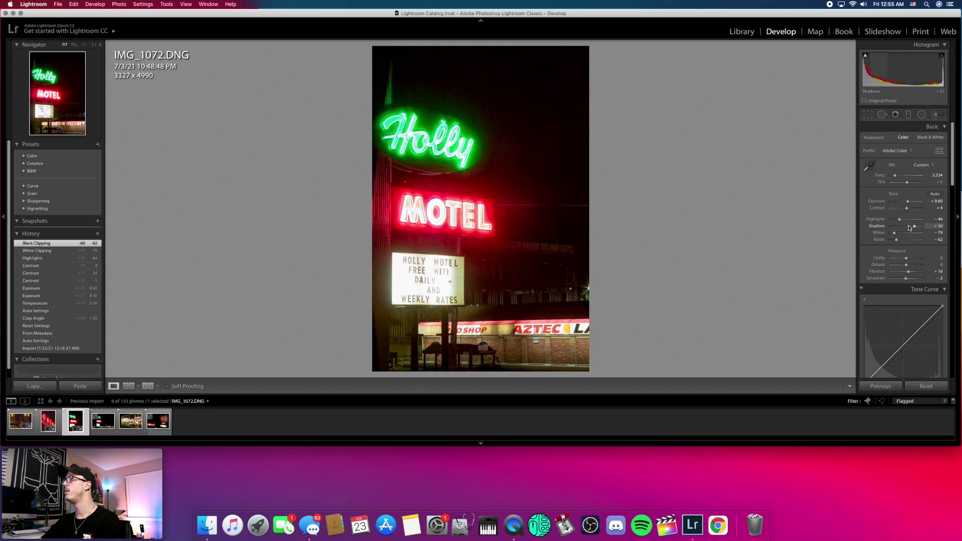
scroll(911, 228, down, 1)
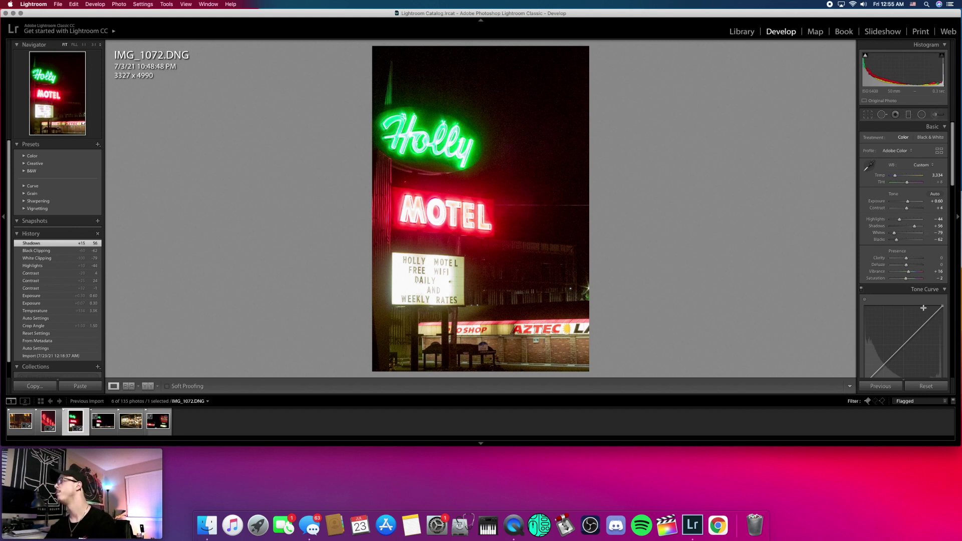
Add shadow, midtone and highlight points to the Holly Motel photo's tone curve and raise its black point.
scroll(895, 353, down, 3)
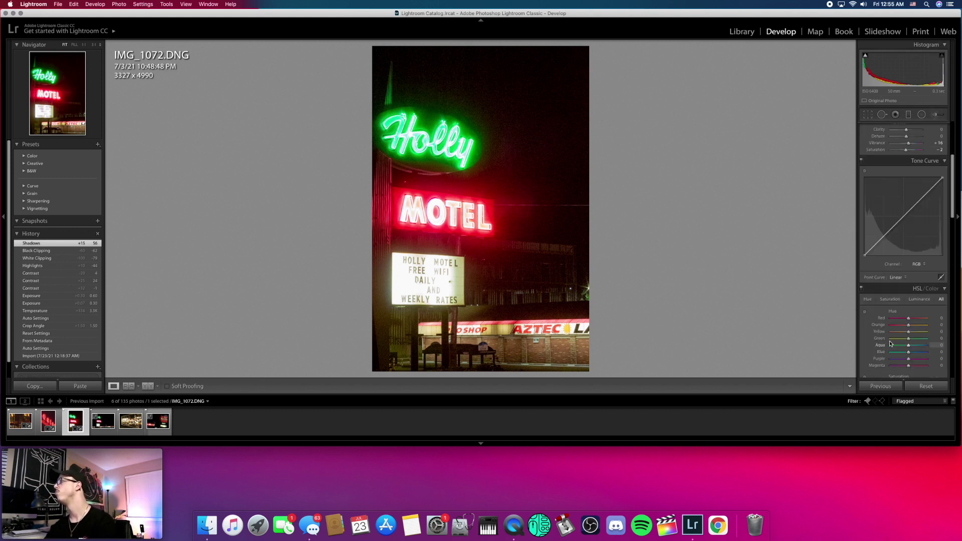
click(883, 244)
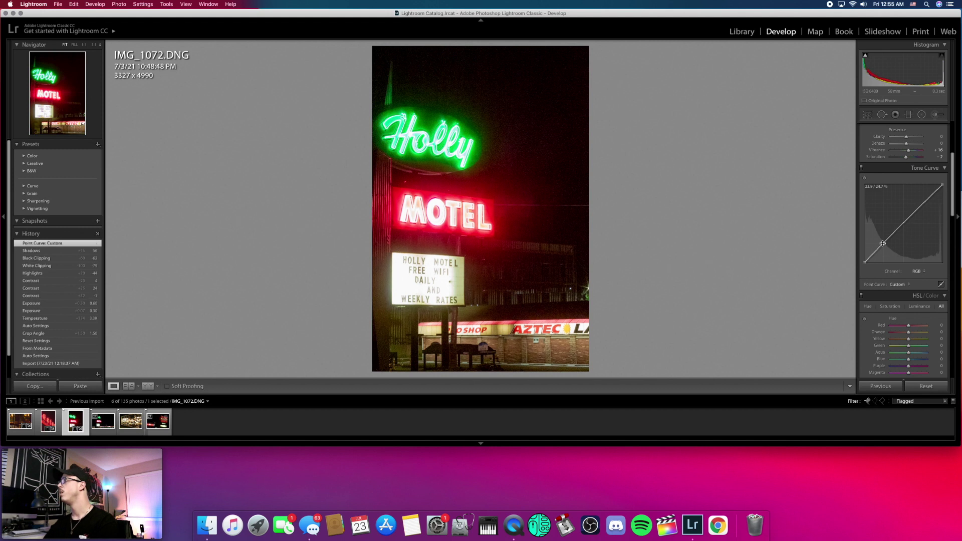
click(904, 223)
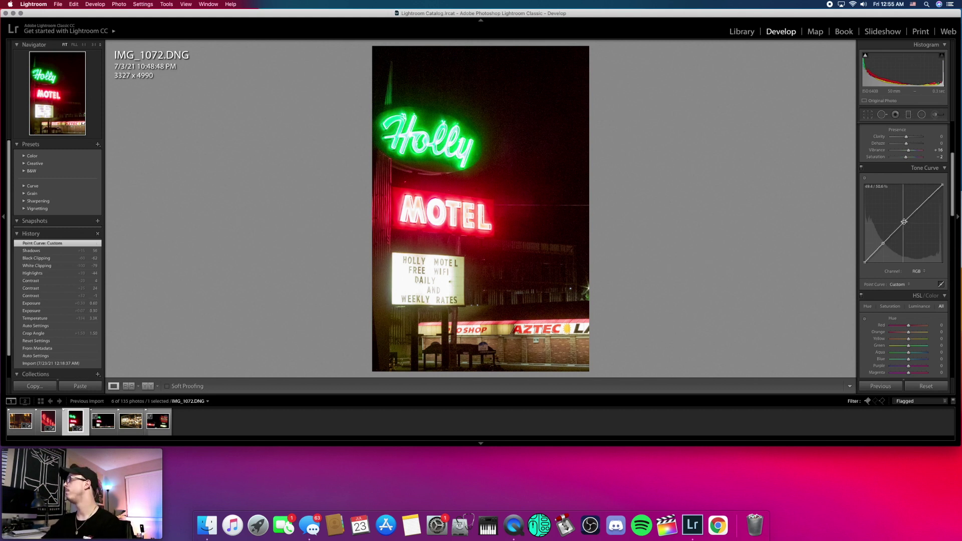
click(925, 205)
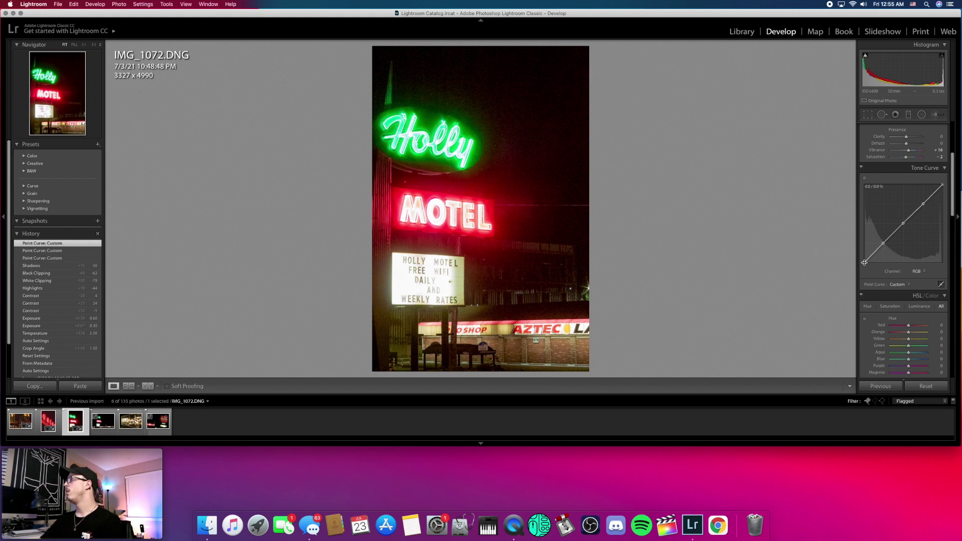
drag(866, 263, 865, 254)
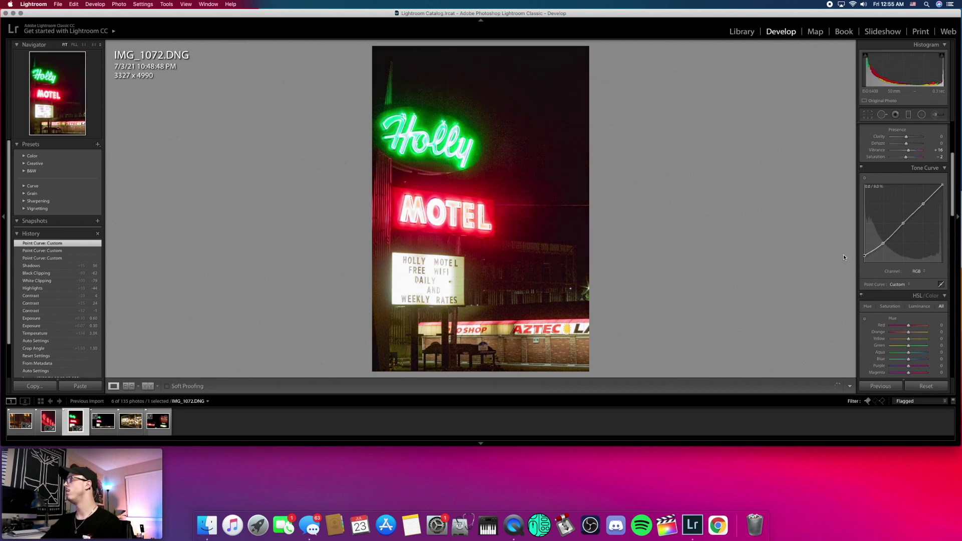
click(864, 255)
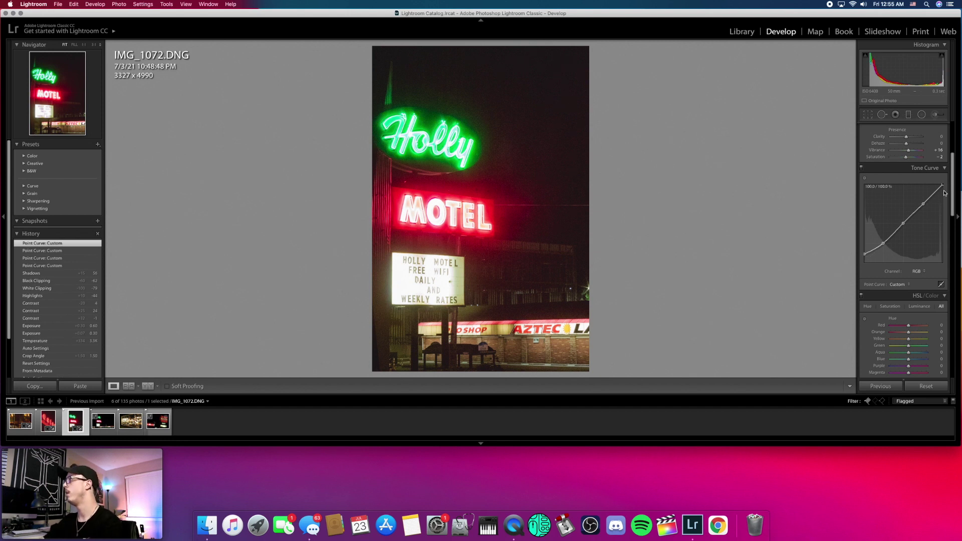
Lower the white point of the Holly Motel photo's tone curve and shape its shadow and highlight points into an S-curve.
drag(944, 187, 946, 196)
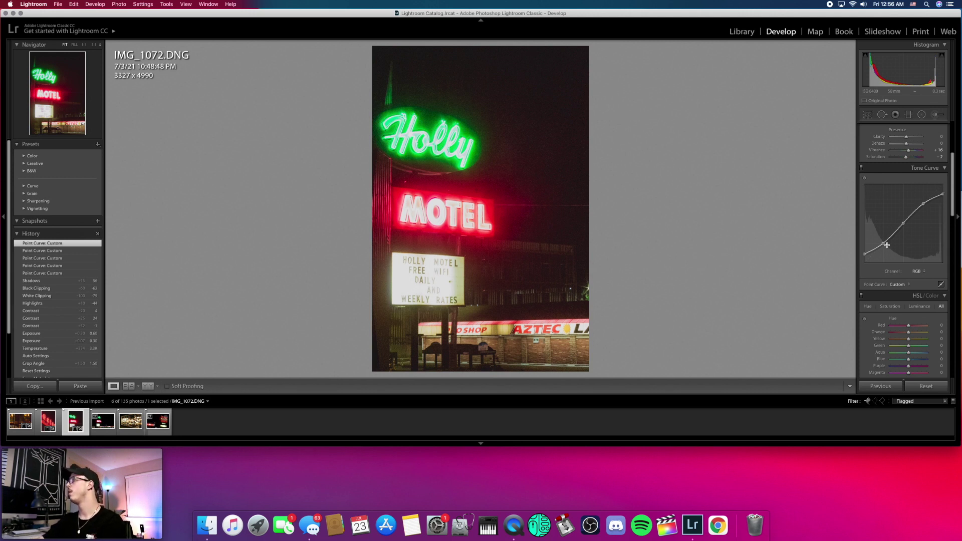
drag(885, 243, 886, 246)
drag(924, 204, 925, 199)
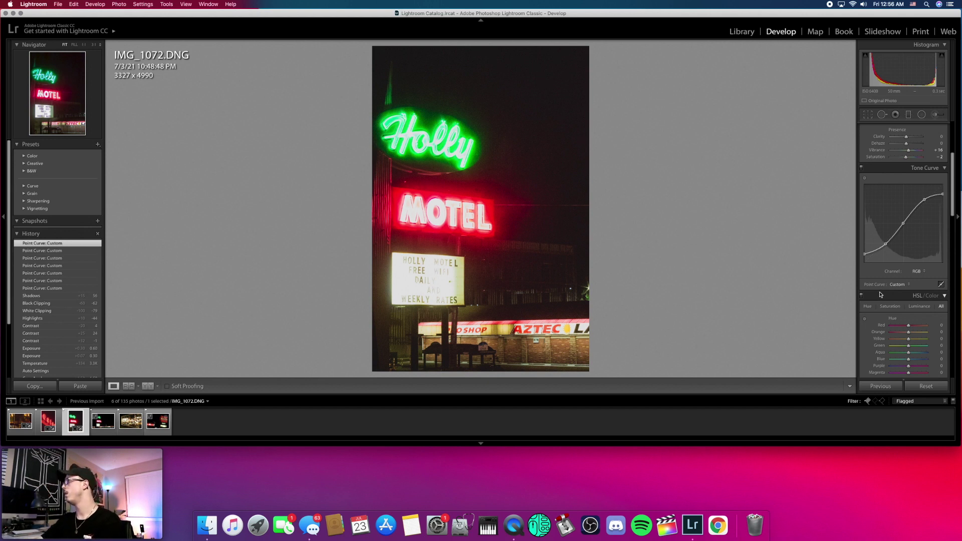
Set the Holly Motel photo's HSL saturation to Red +18, Yellow -70, Green +36 and its luminance to Red -31, Yellow -10, Green -20.
scroll(881, 295, down, 5)
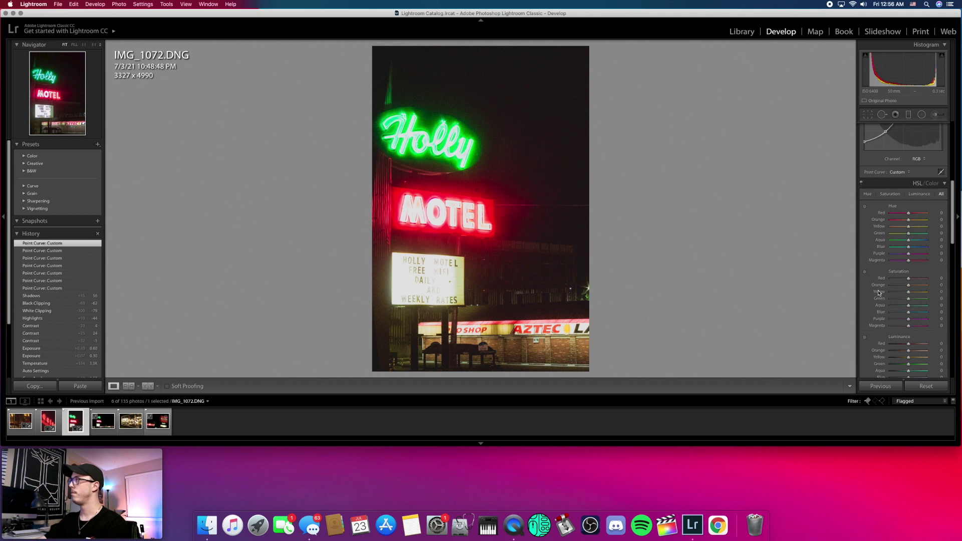
scroll(879, 293, down, 2)
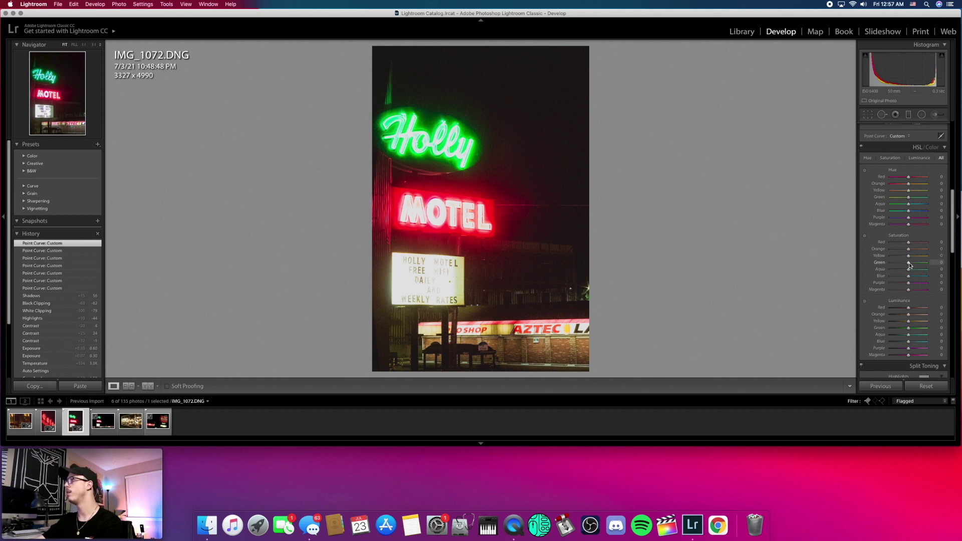
drag(908, 262, 916, 265)
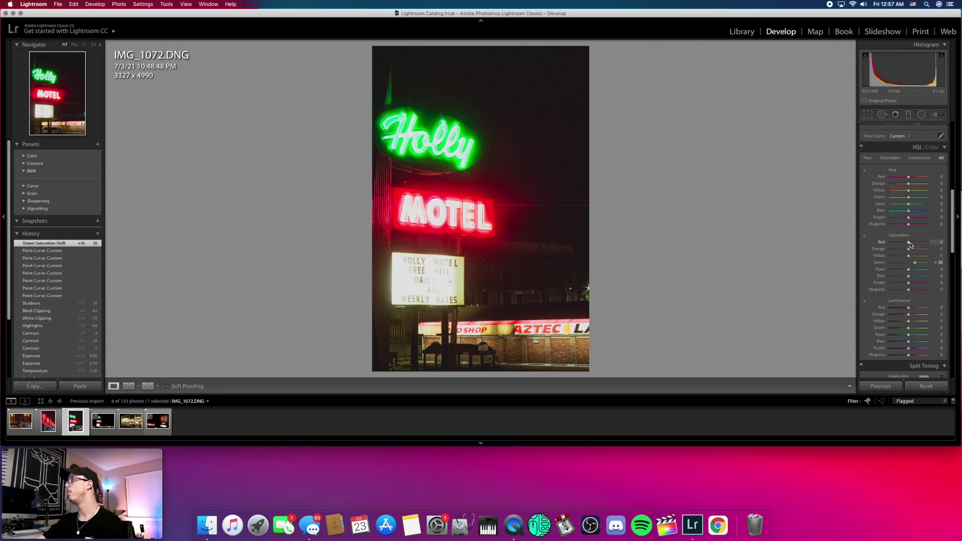
drag(911, 244, 912, 245)
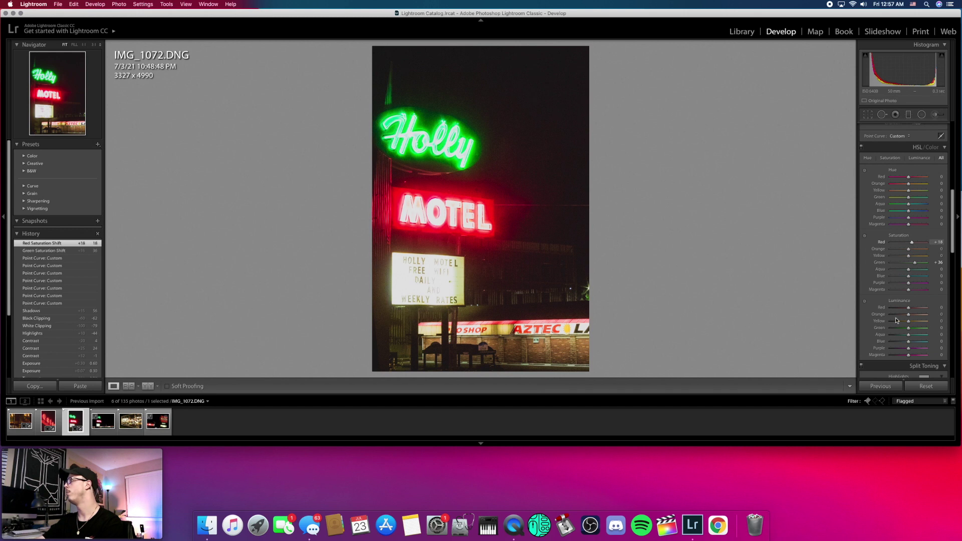
mouse_move(909, 308)
mouse_down()
mouse_move(909, 330)
mouse_move(908, 321)
mouse_move(893, 325)
mouse_move(910, 323)
mouse_up()
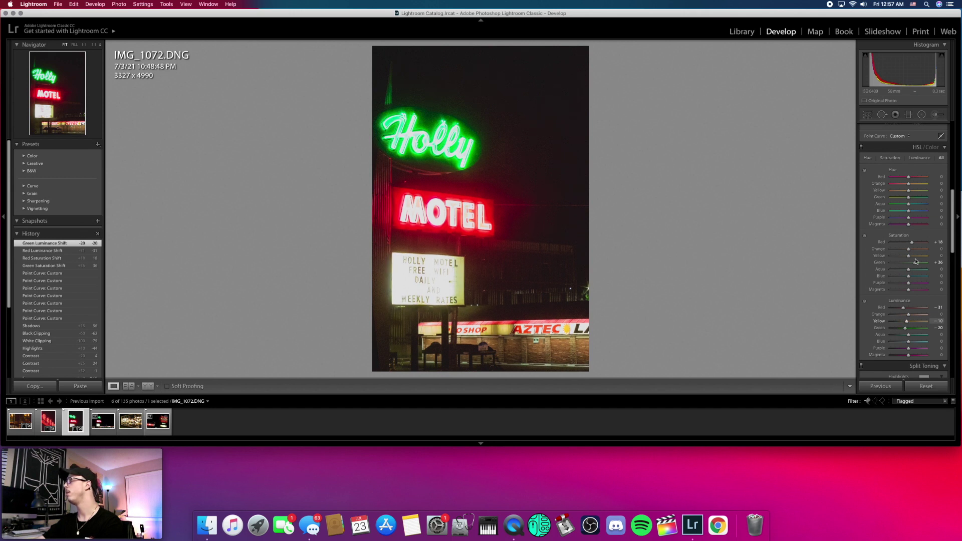
drag(908, 259, 897, 259)
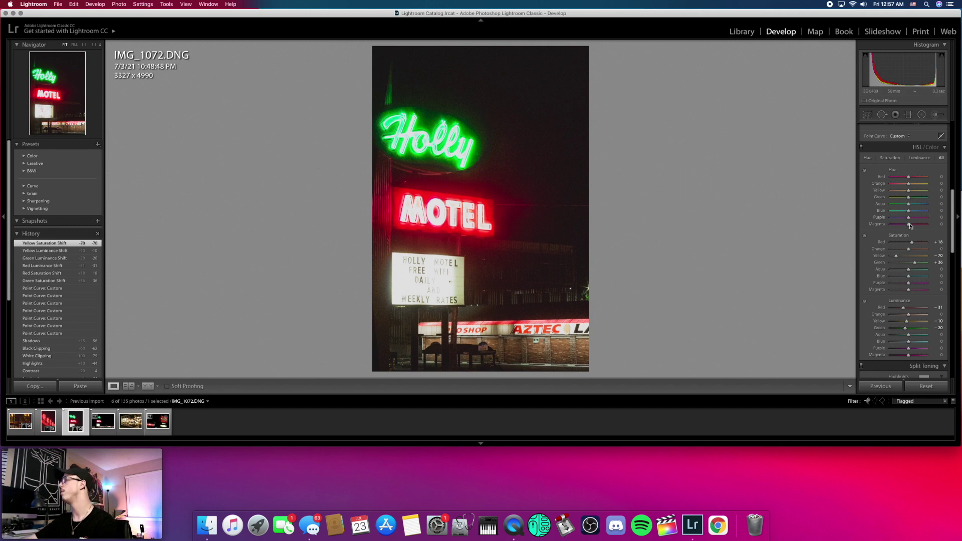
Set the Holly Motel photo's sharpening Amount to 97 and Masking to 20, with Luminance noise reduction at 20.
scroll(908, 301, down, 5)
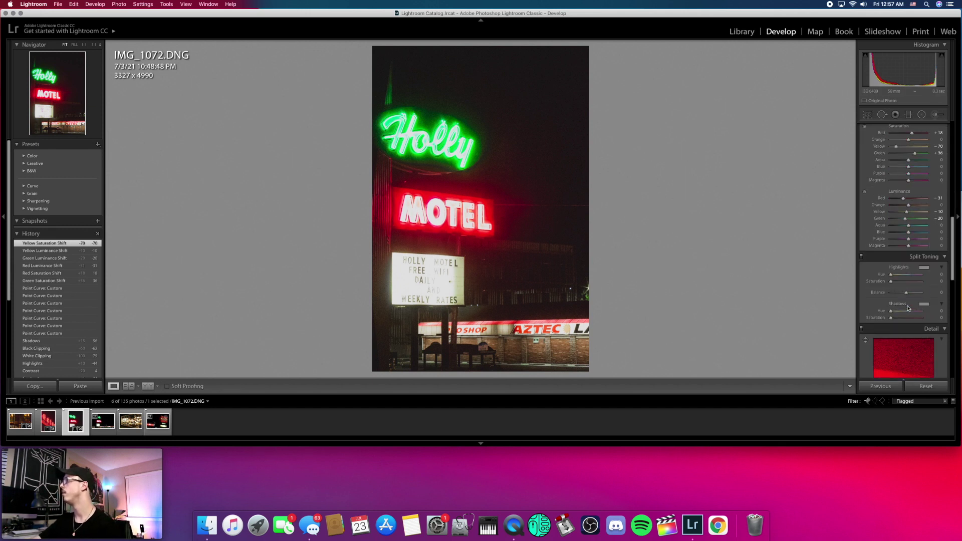
scroll(908, 308, down, 3)
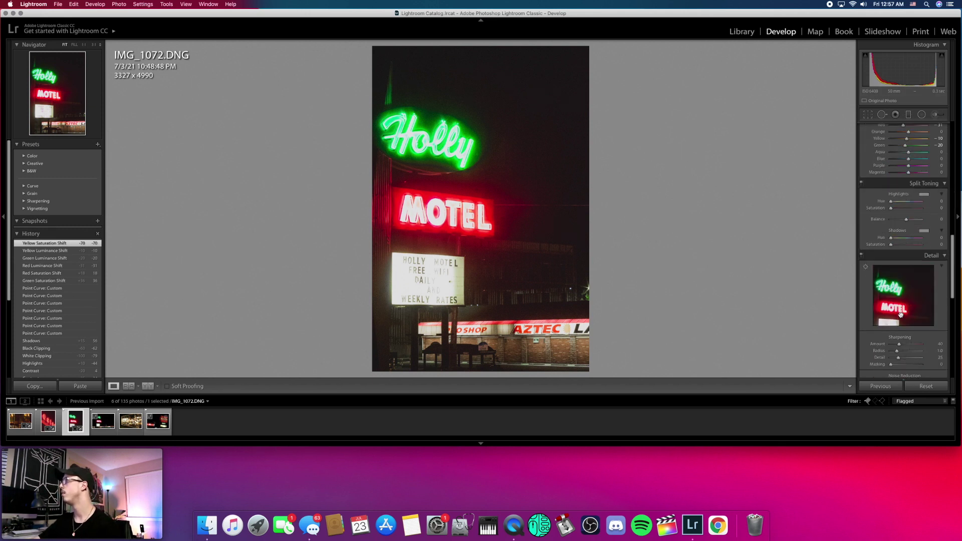
scroll(900, 314, down, 3)
drag(910, 228, 911, 211)
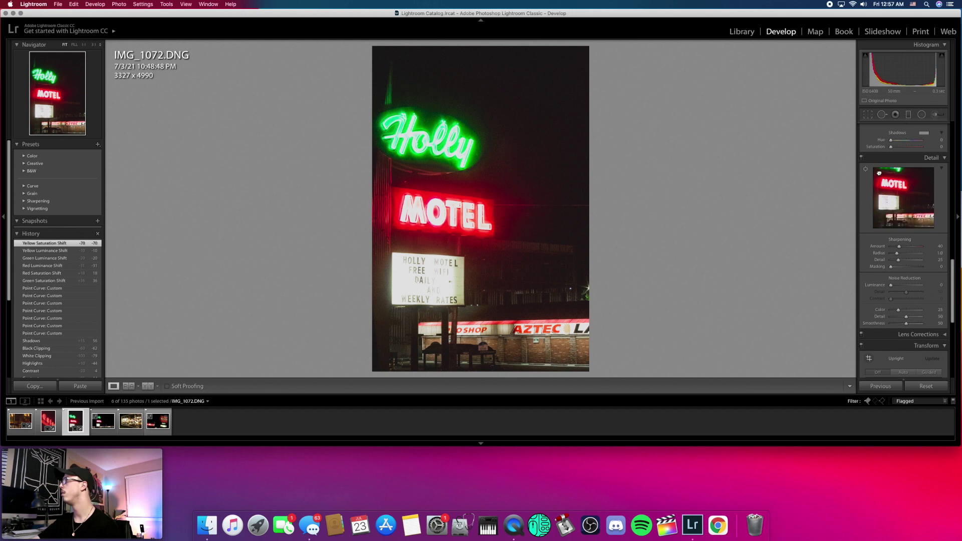
click(911, 211)
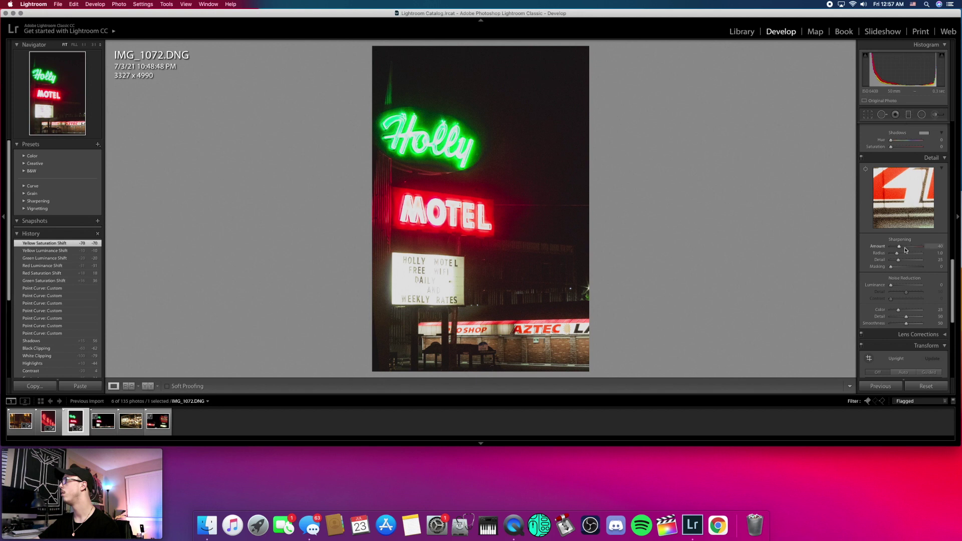
drag(906, 250, 898, 270)
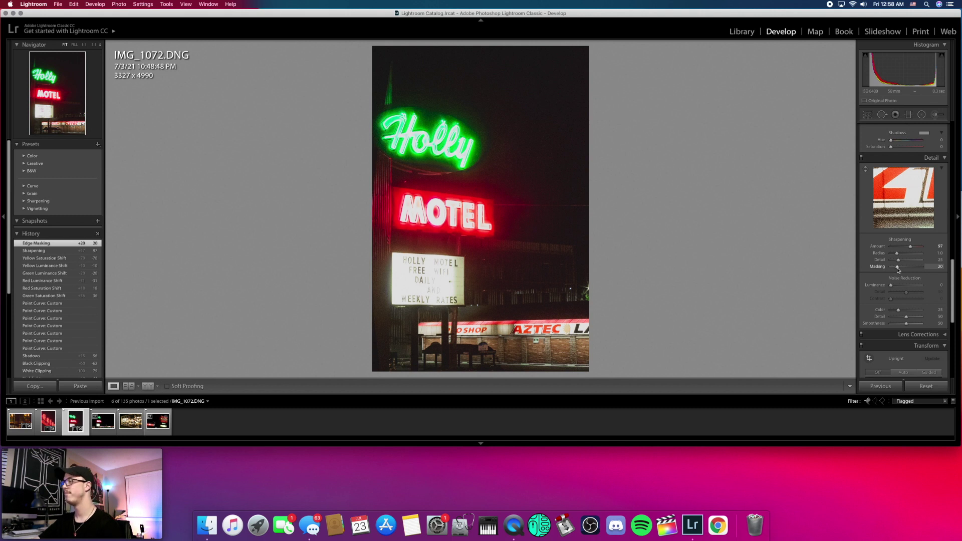
drag(893, 289, 899, 290)
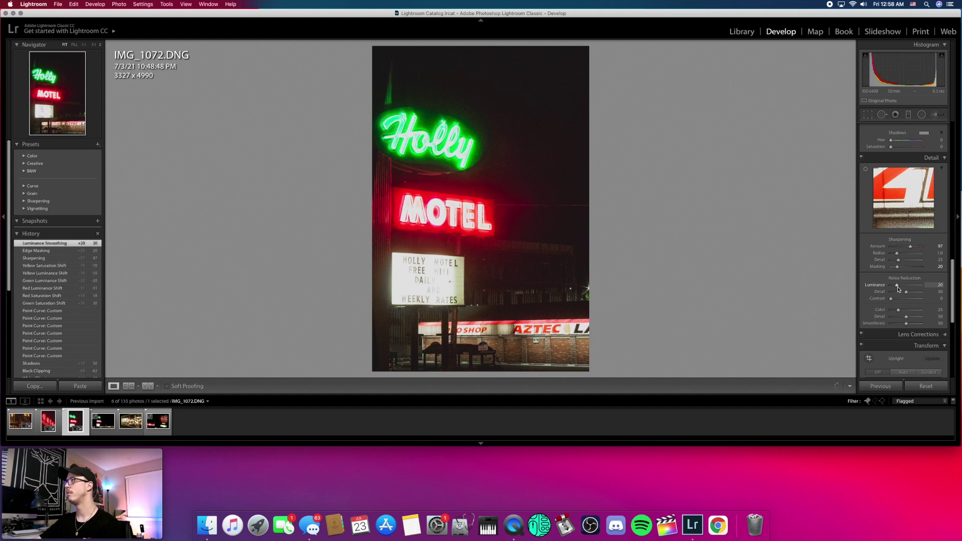
Add grain to the Holly Motel photo with an Amount of 28.
scroll(899, 289, down, 1)
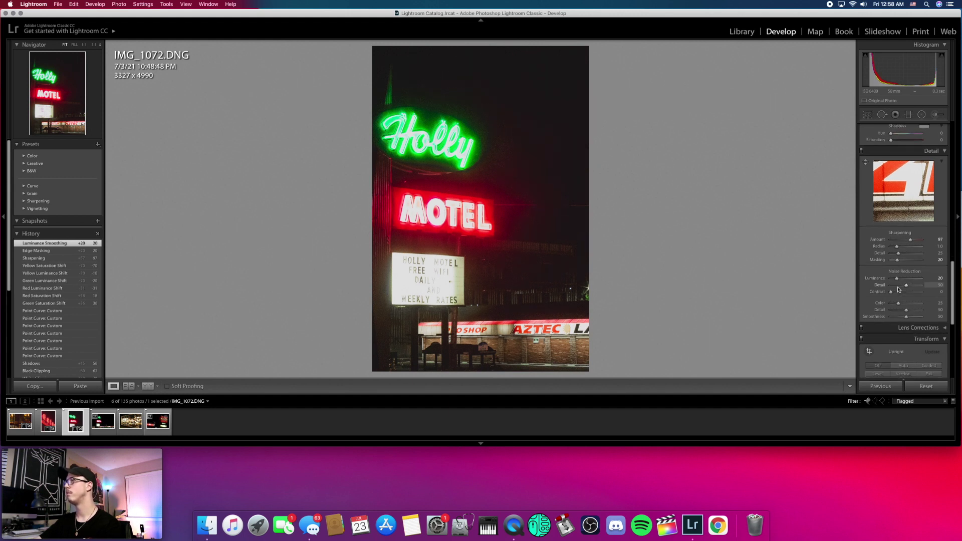
scroll(899, 289, down, 8)
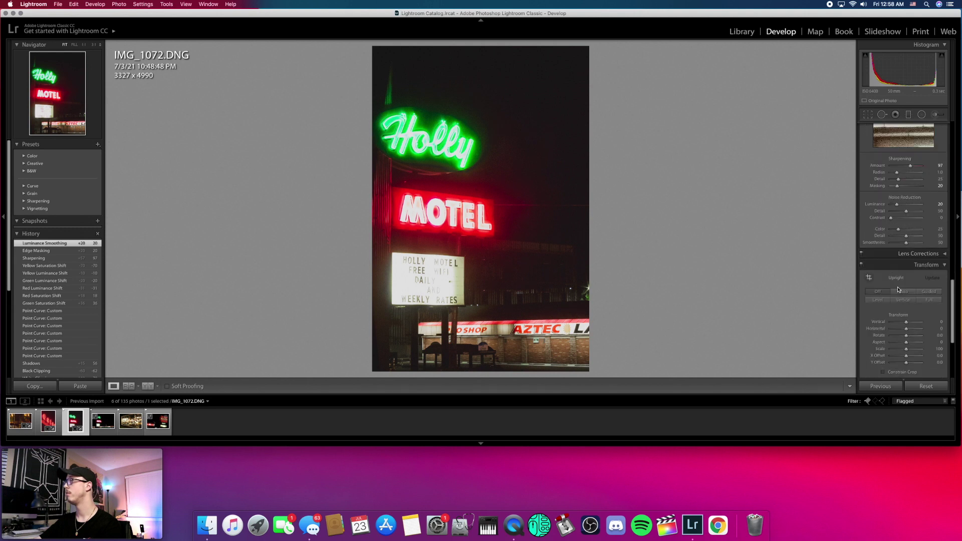
scroll(898, 289, down, 5)
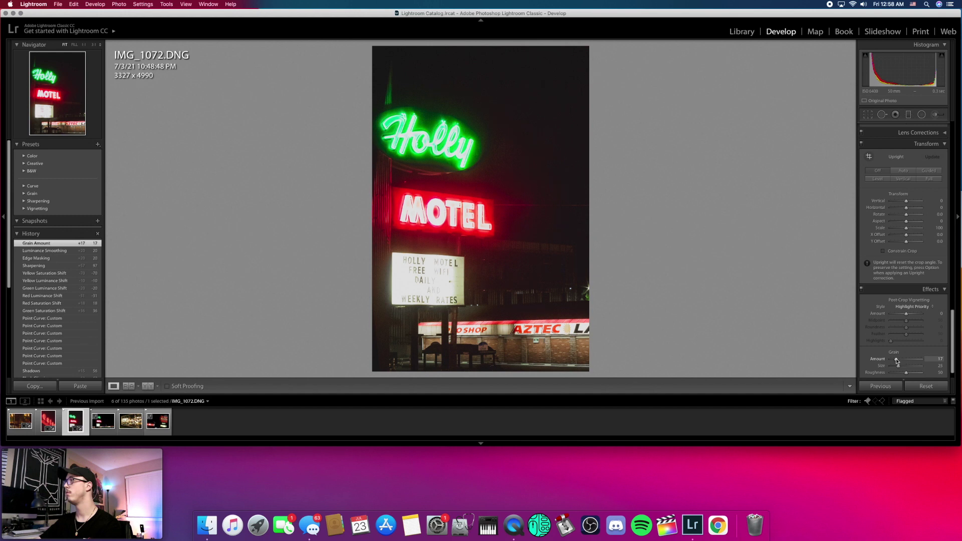
drag(897, 361, 900, 361)
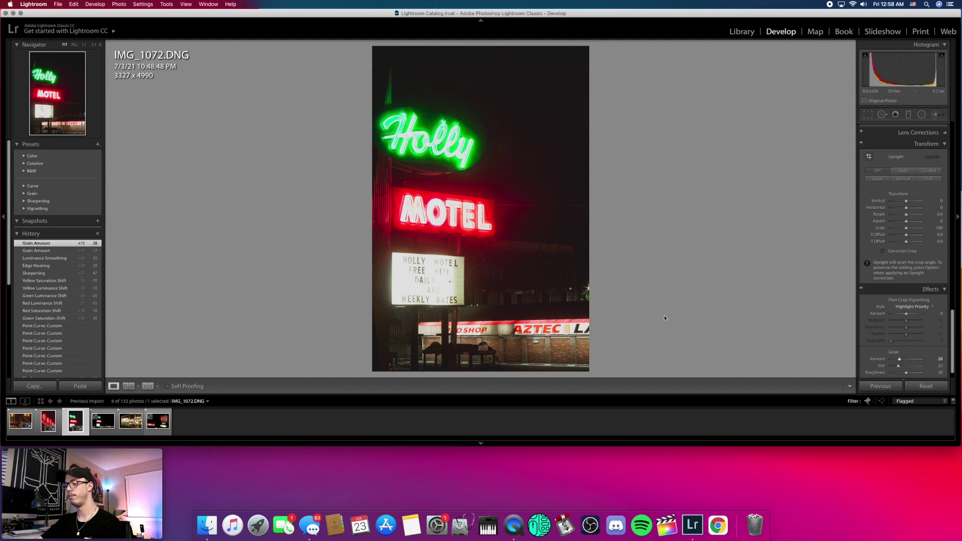
Switch to photo IMG_1076, apply Auto tone and set Temp to 3,293, Tint +23, Contrast +16 and Highlights -39.
key(Right)
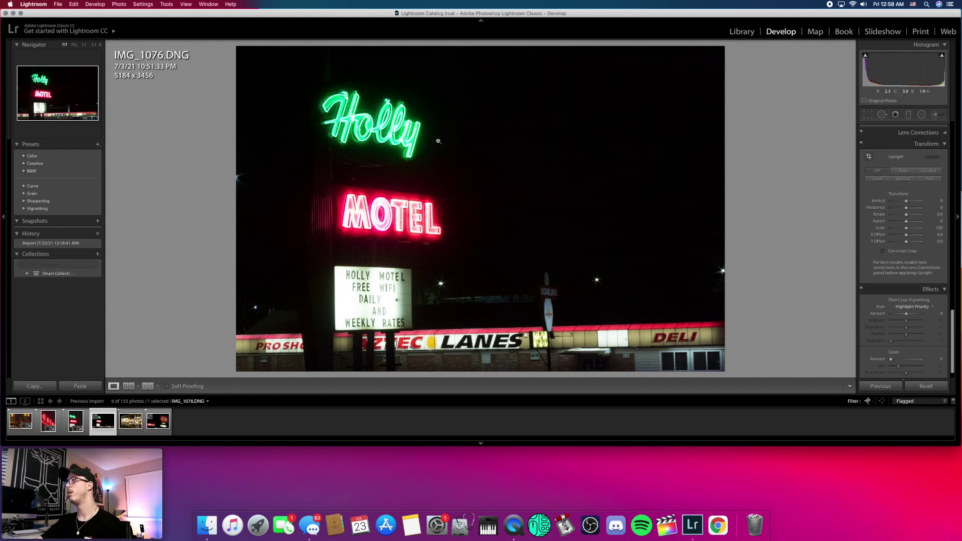
scroll(905, 237, up, 10)
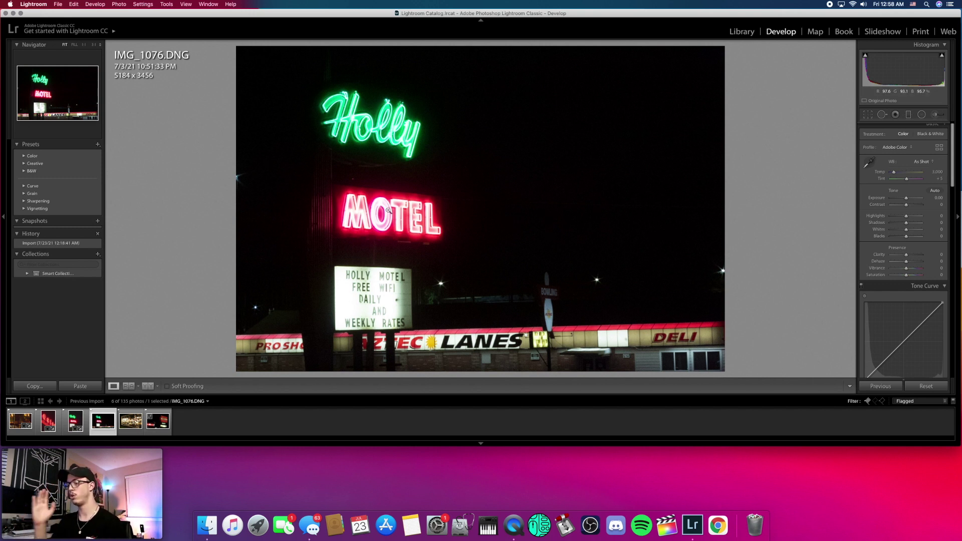
click(936, 191)
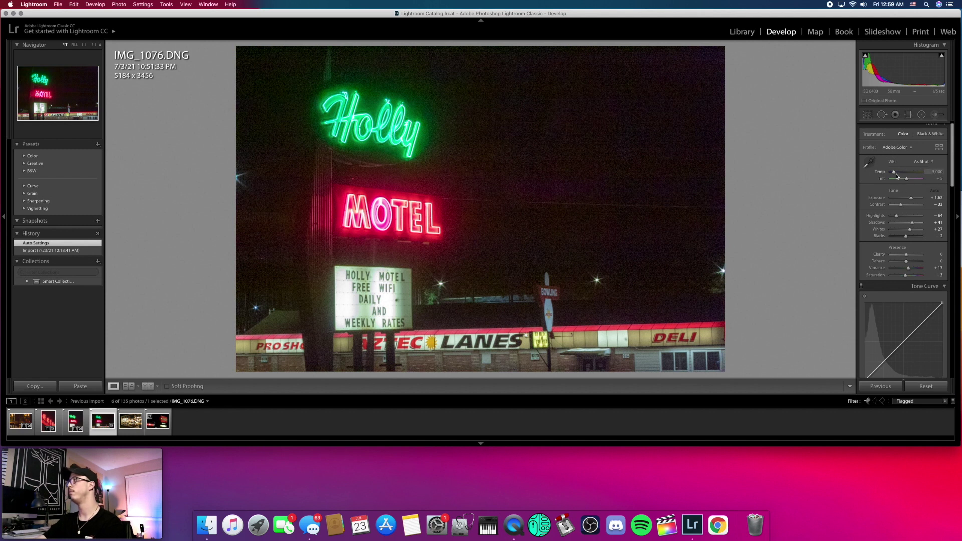
drag(895, 174, 910, 181)
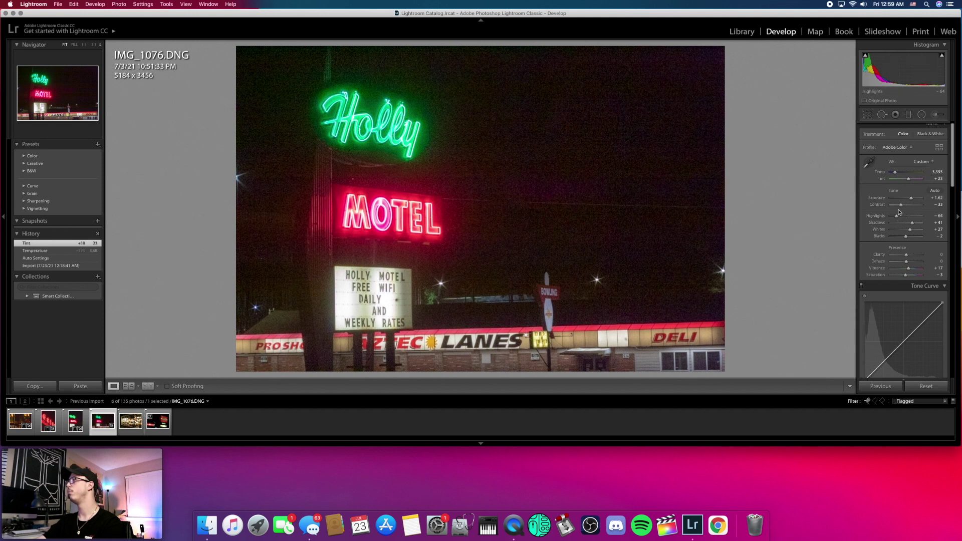
mouse_move(901, 205)
mouse_down()
mouse_move(910, 207)
mouse_move(904, 219)
mouse_up()
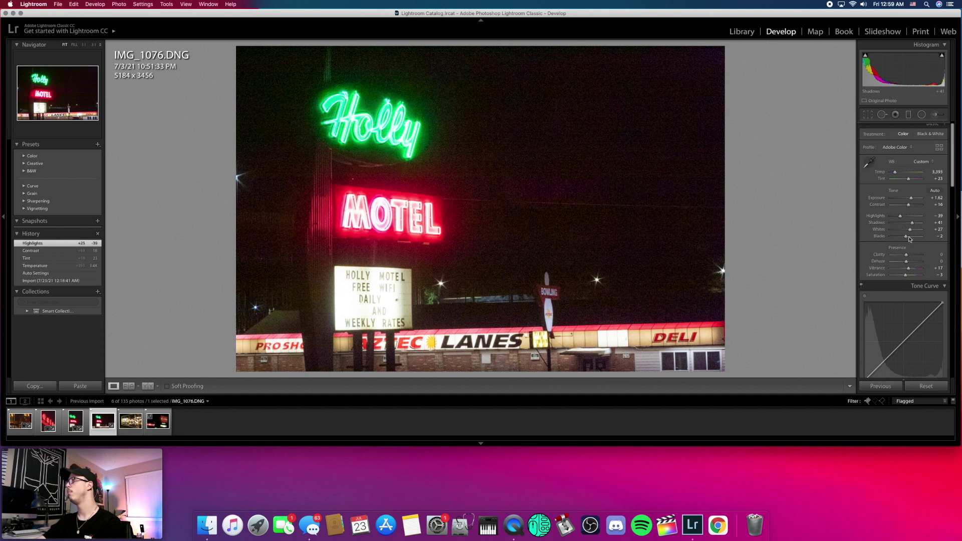
Set IMG_1076's Clarity to -28, Whites to -52, Blacks to -28 and Shadows to +32.
drag(907, 257, 903, 257)
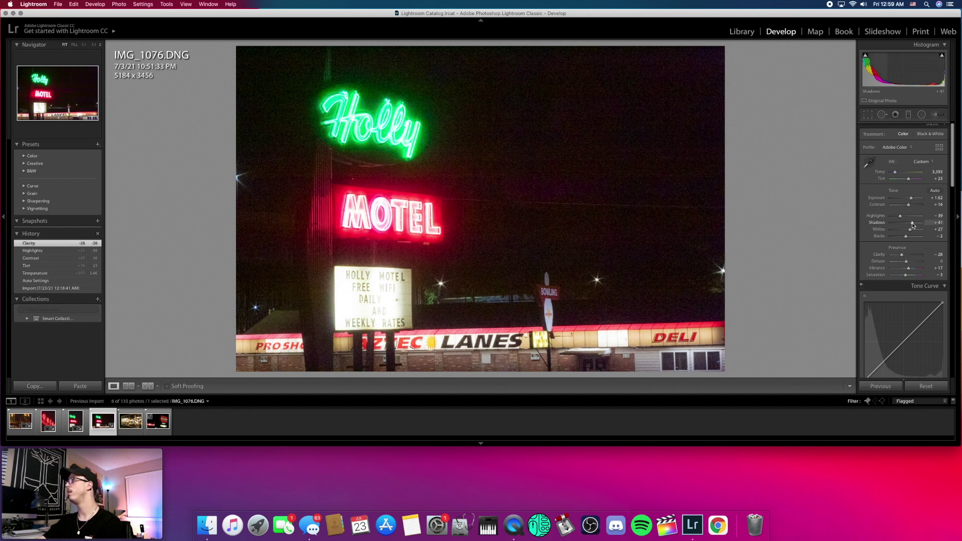
shift+double_click(911, 230)
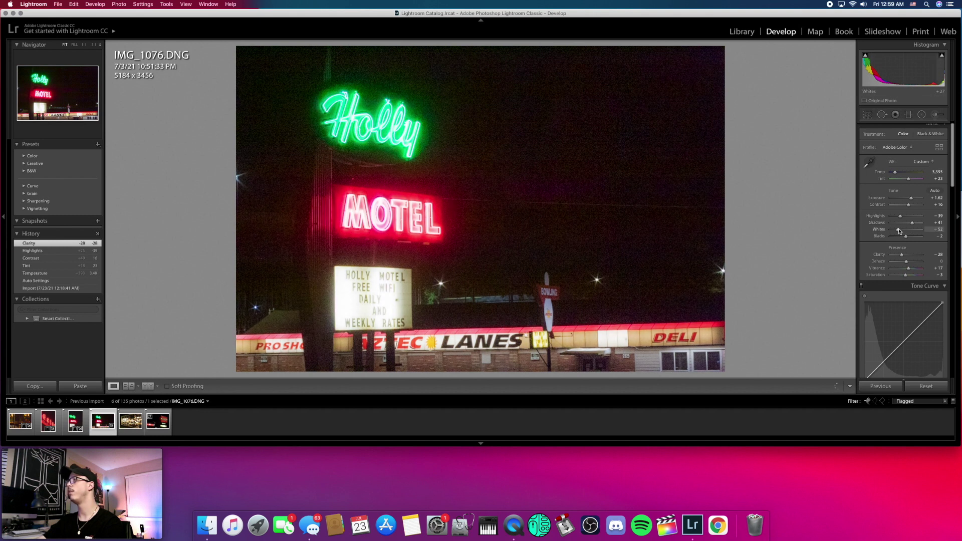
shift+double_click(908, 236)
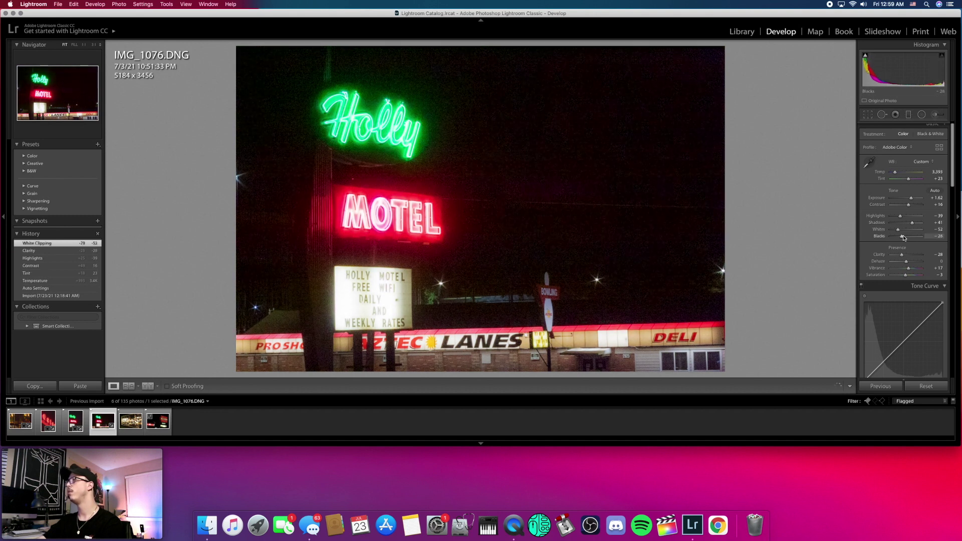
drag(913, 226, 912, 226)
Add shadow, midtone and highlight points to IMG_1076's tone curve and raise its black point.
scroll(886, 281, down, 3)
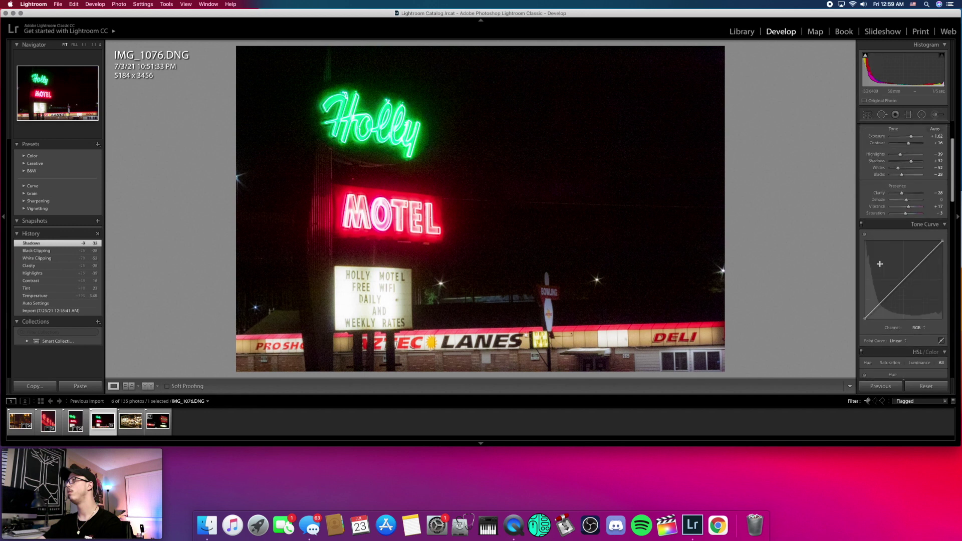
click(886, 291)
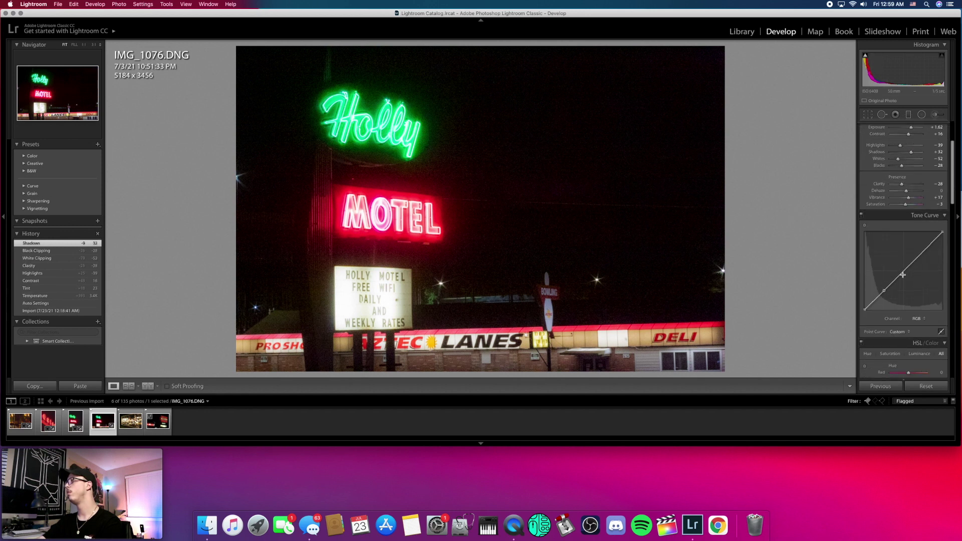
click(905, 270)
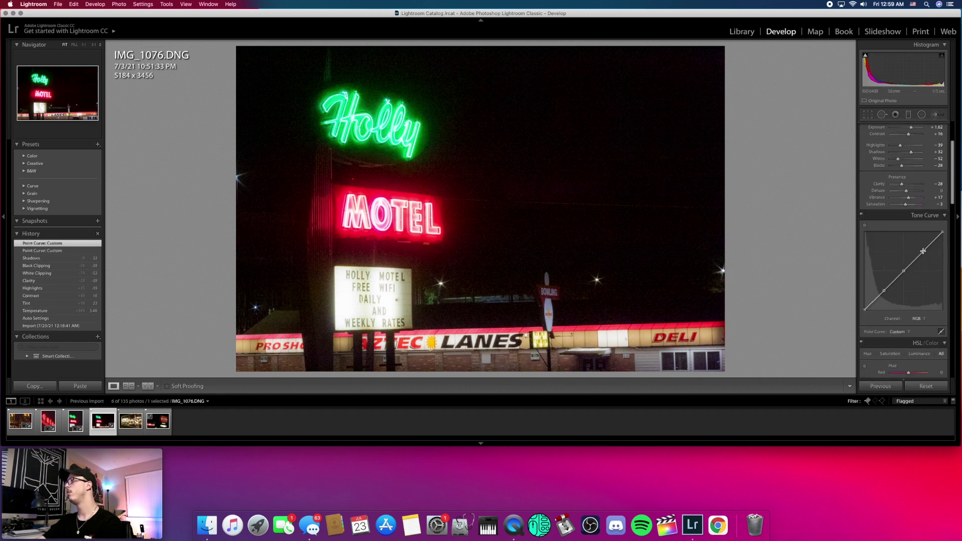
click(923, 251)
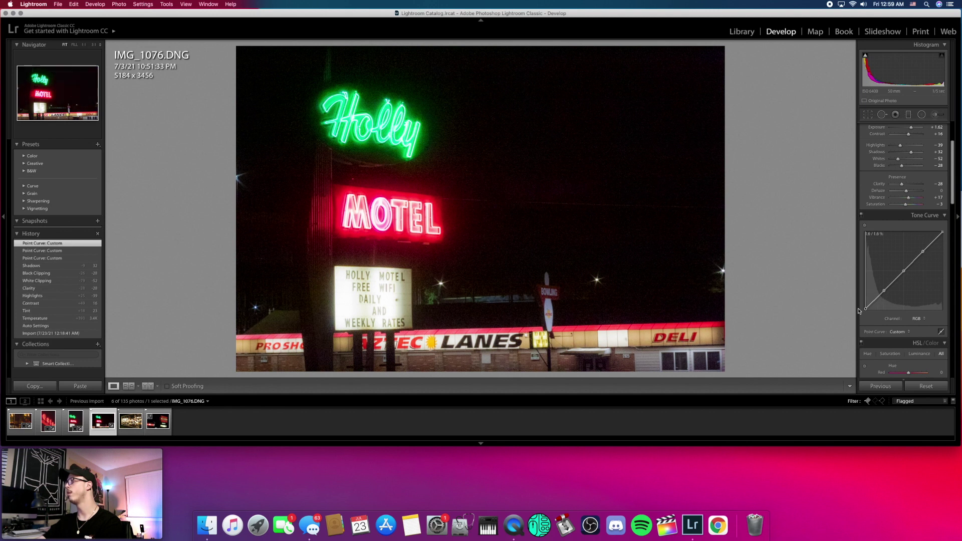
mouse_move(859, 311)
mouse_down()
mouse_move(834, 305)
mouse_move(866, 302)
mouse_up()
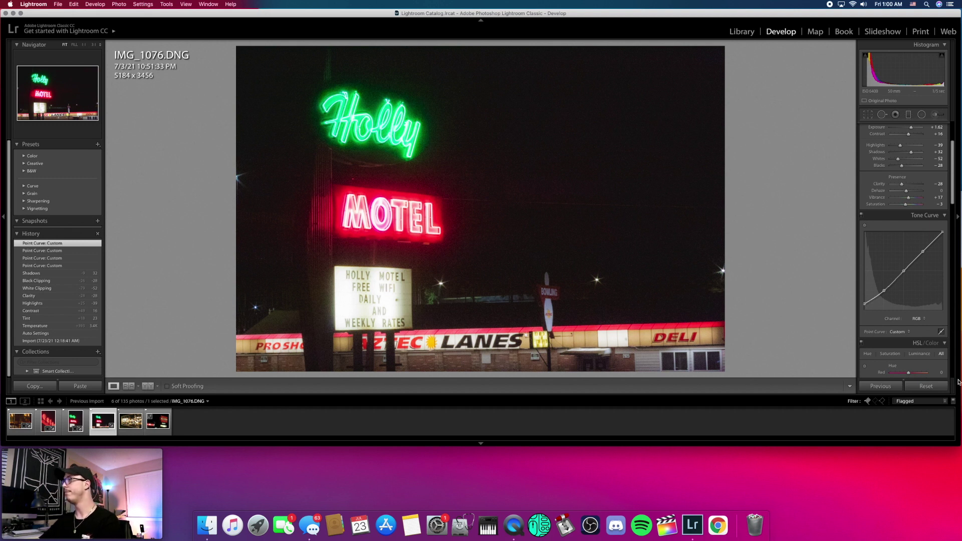
Straighten IMG_1076 with a crop angle of 1.78 and apply the crop.
click(869, 115)
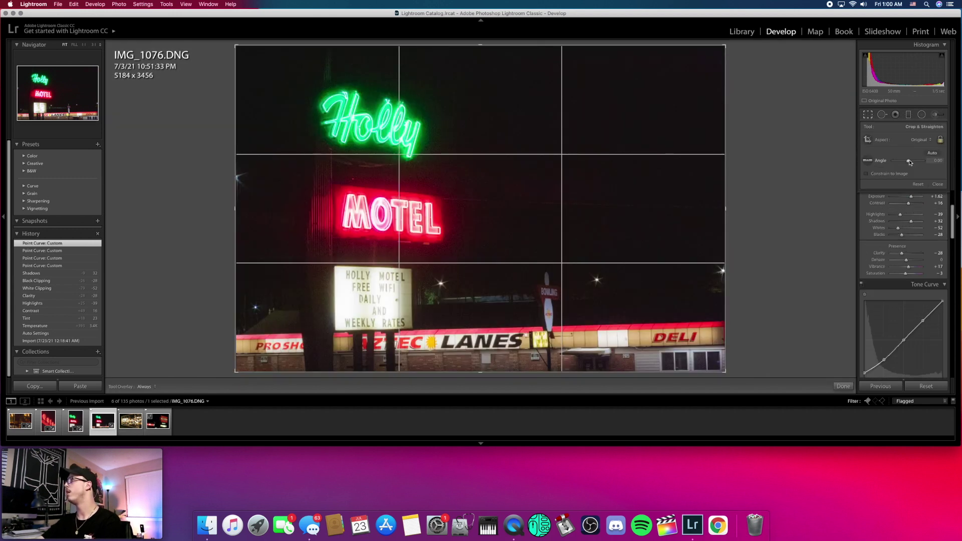
drag(909, 161, 910, 162)
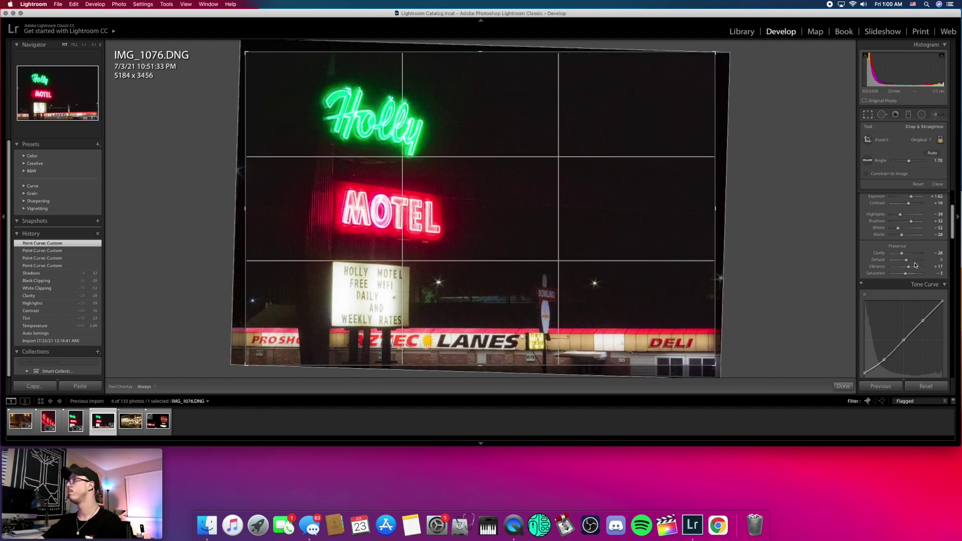
click(843, 387)
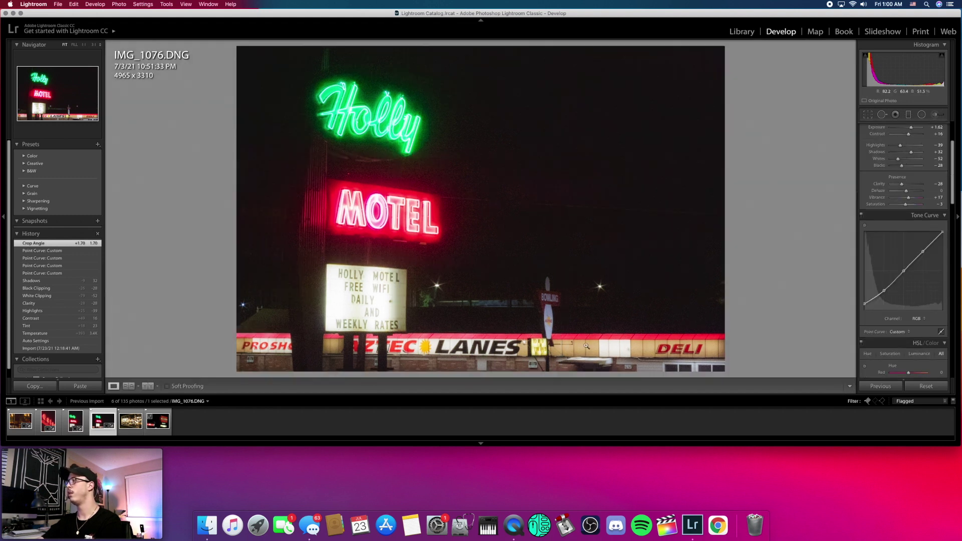
Lower the white point of IMG_1076's tone curve, then try moving its shadow point and undo that move.
scroll(932, 250, down, 1)
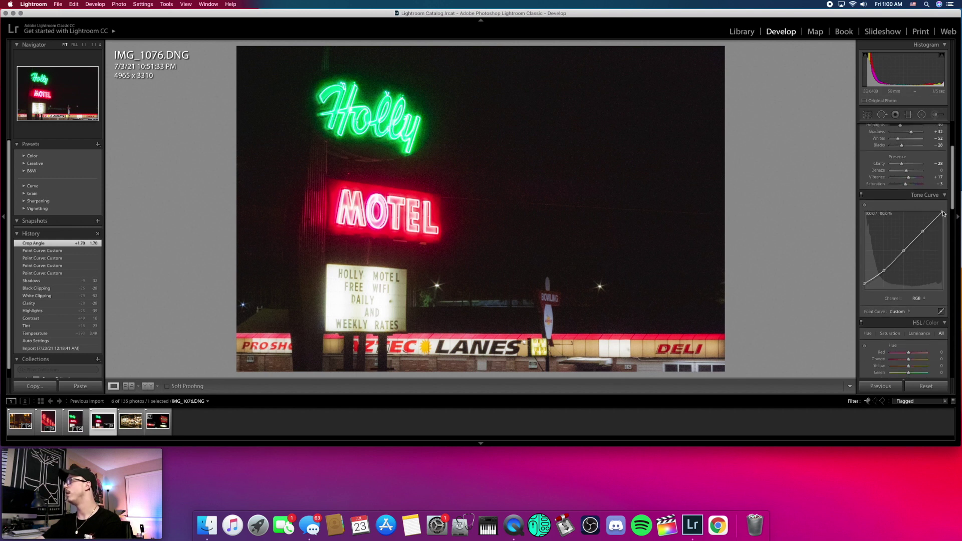
drag(940, 217, 946, 222)
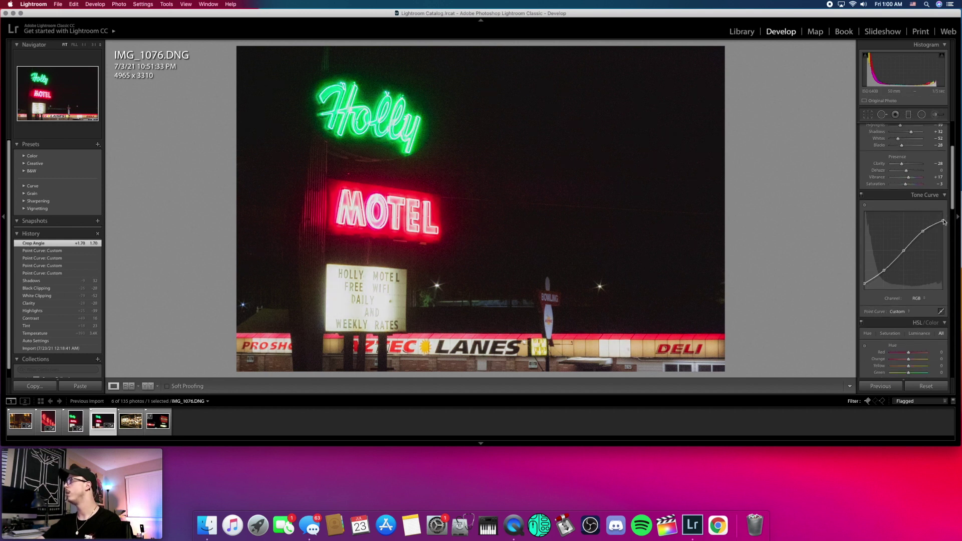
drag(885, 270, 885, 271)
key(super+z)
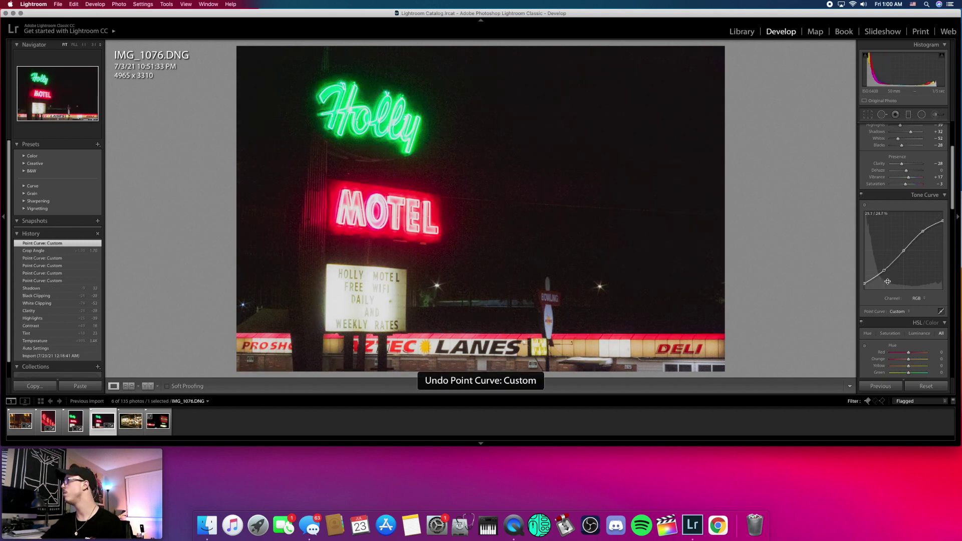
Lower the shadow point and raise the highlight point of IMG_1076's tone curve, then set Exposure to +1.40 and Highlights to -61.
drag(886, 271, 886, 274)
drag(923, 232, 924, 228)
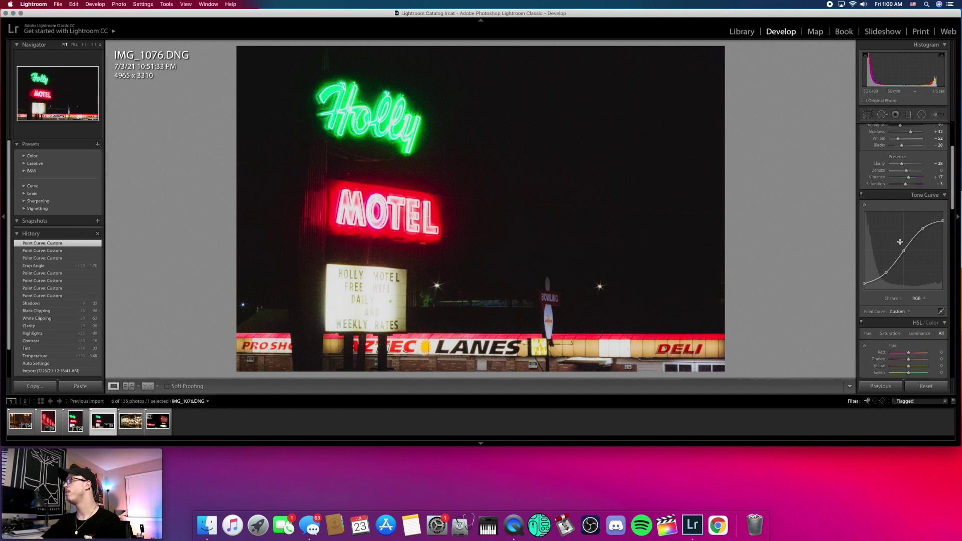
scroll(903, 236, up, 5)
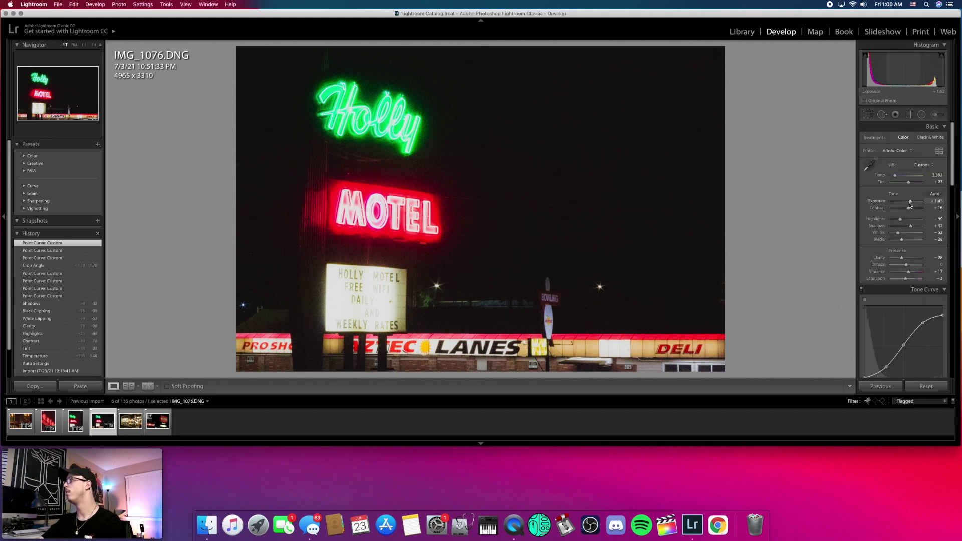
drag(911, 205, 897, 223)
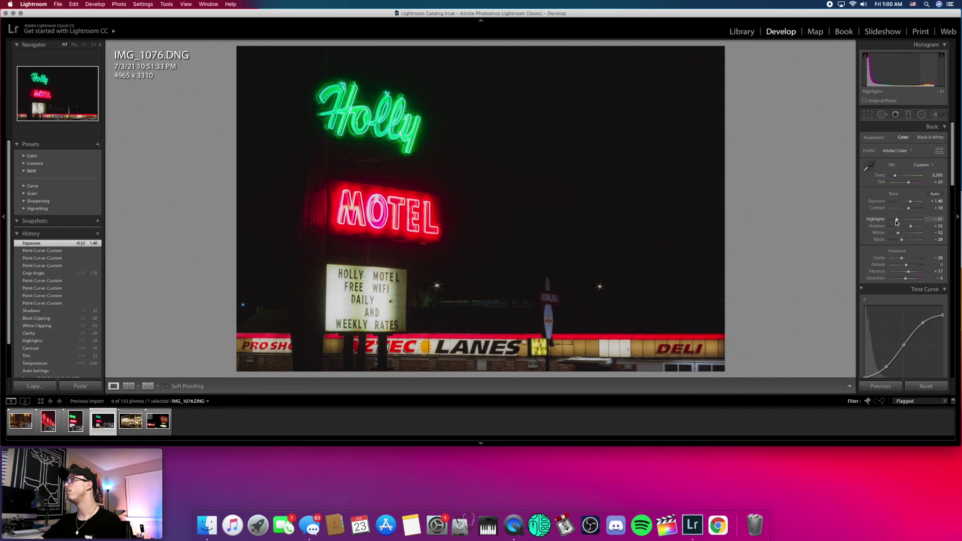
Set IMG_1076's HSL Saturation to +27 for Red and +28 for Green, and its Luminance to -15 for Red and -16 for Green.
scroll(899, 250, down, 8)
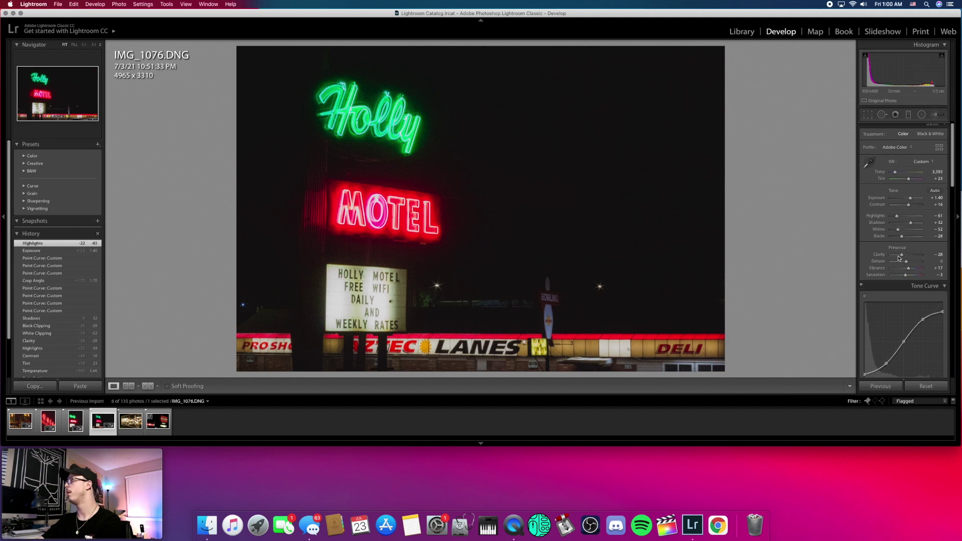
scroll(899, 261, down, 3)
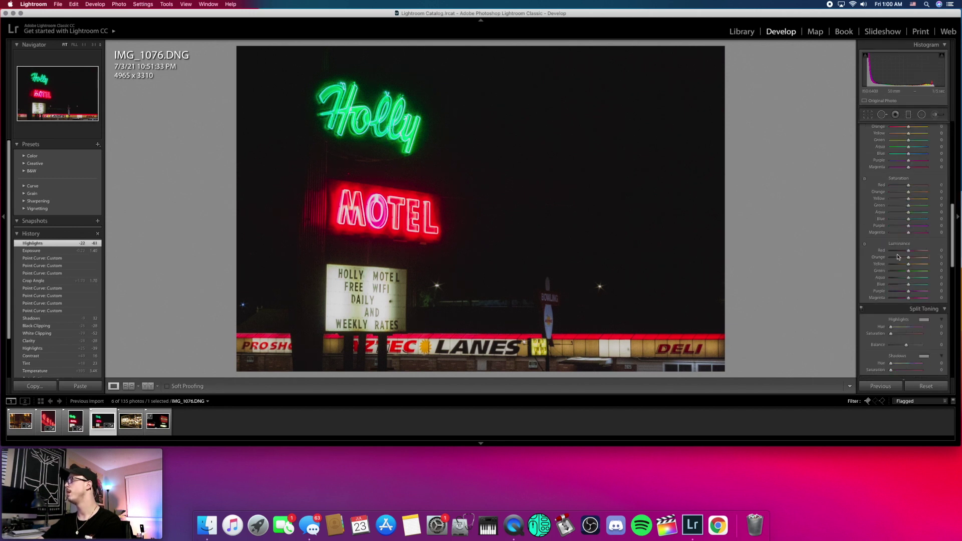
scroll(900, 261, up, 3)
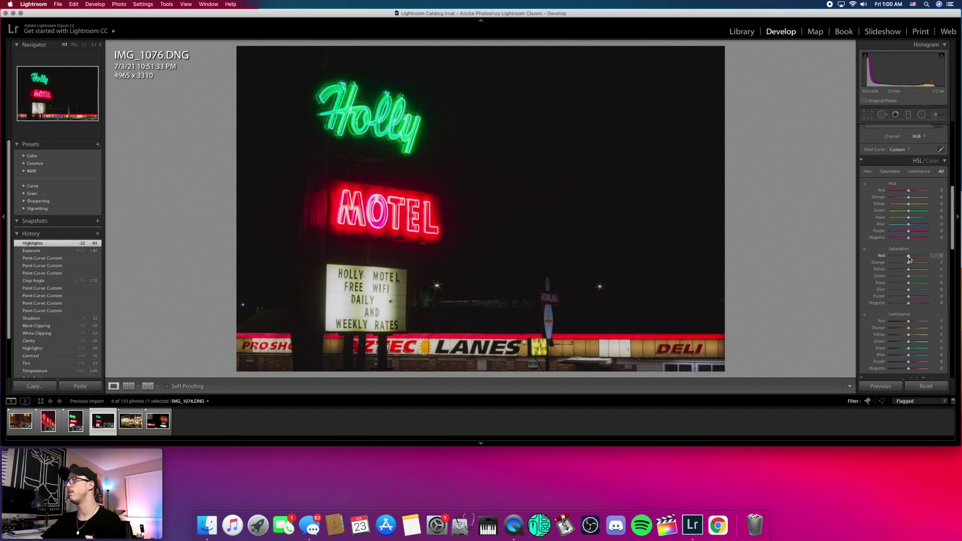
drag(909, 259, 915, 277)
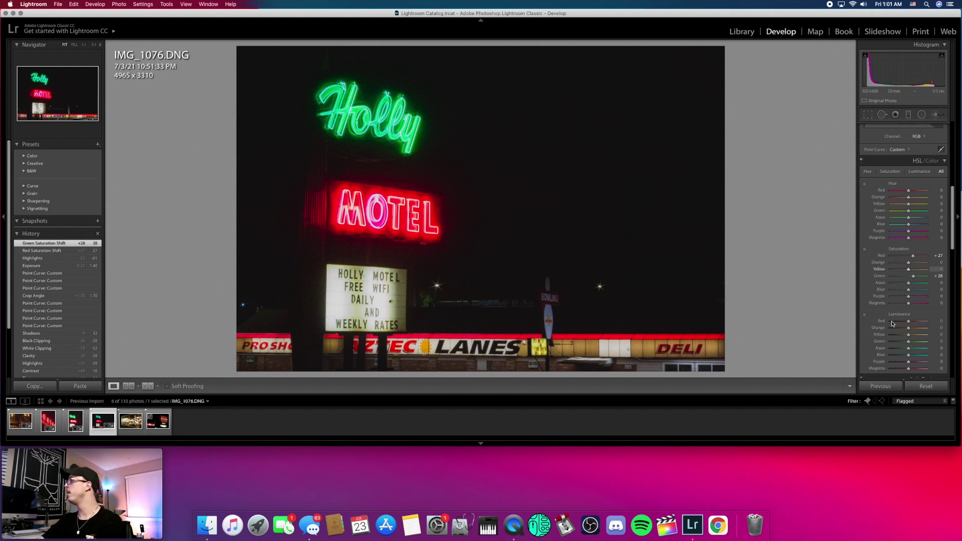
scroll(878, 301, down, 3)
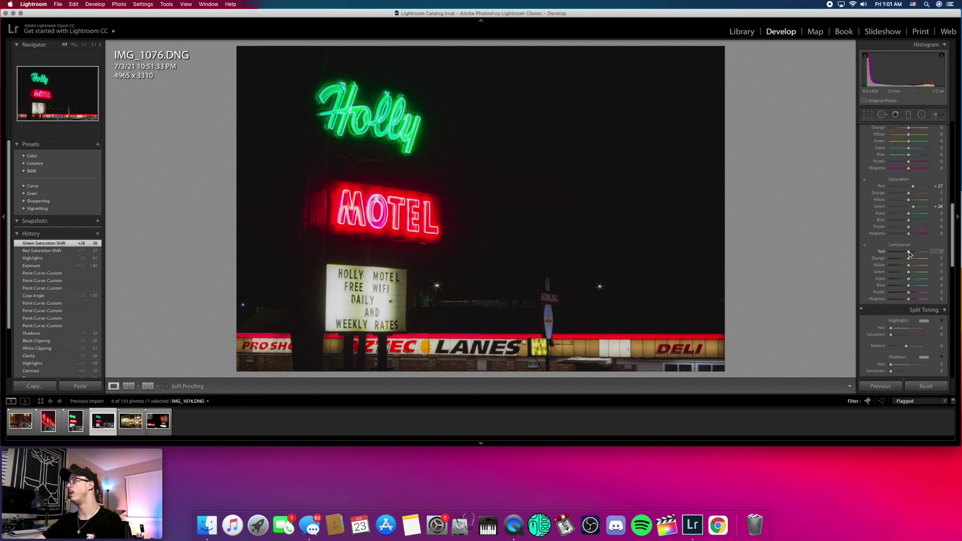
drag(910, 254, 907, 274)
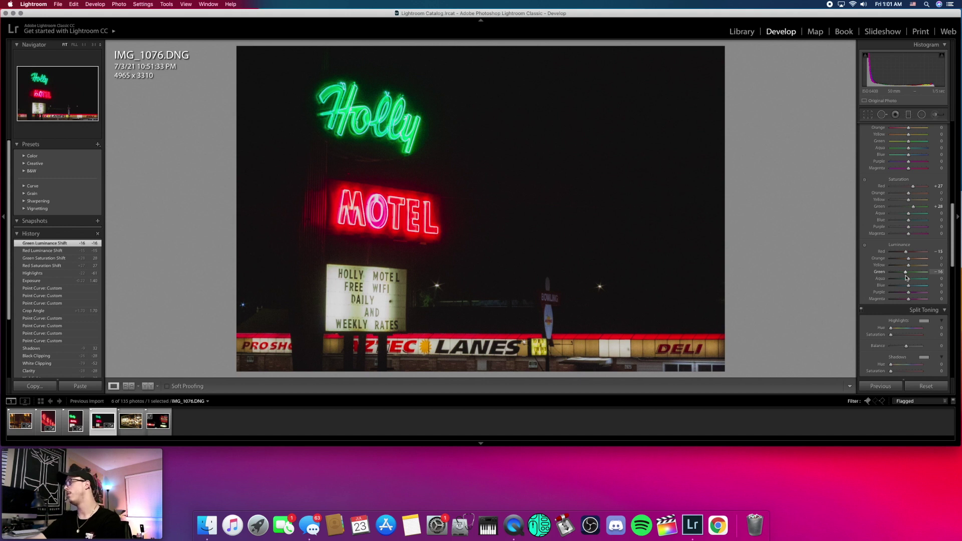
Pick a sign detail as sharpening preview and set Sharpening Amount to 89, Masking to 19 and Luminance noise reduction to 22.
scroll(904, 330, down, 4)
scroll(902, 328, down, 1)
click(899, 327)
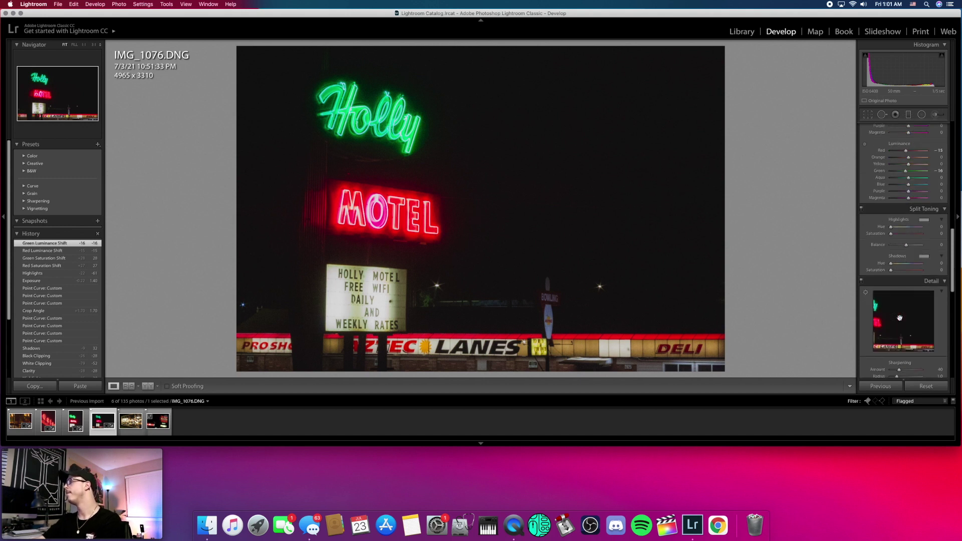
click(910, 346)
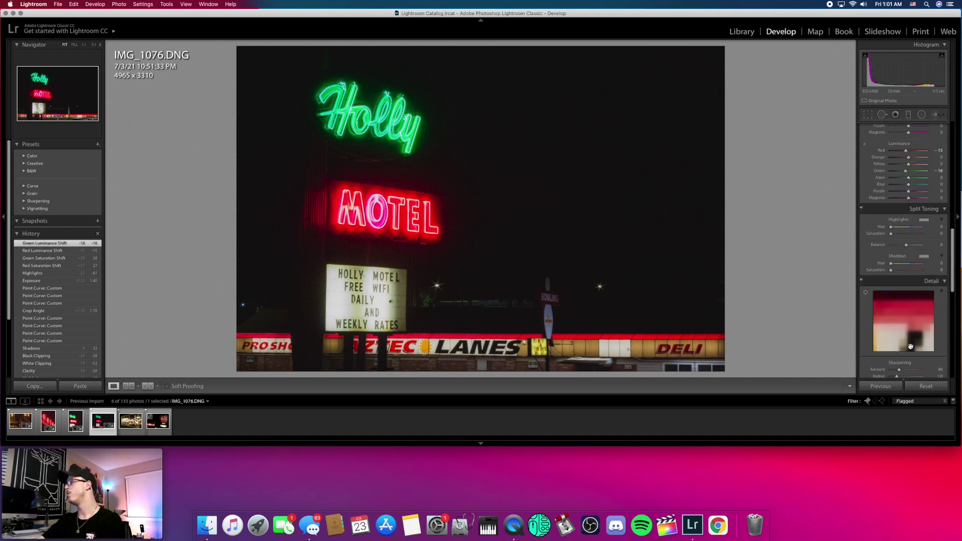
drag(910, 333, 899, 368)
scroll(904, 341, down, 3)
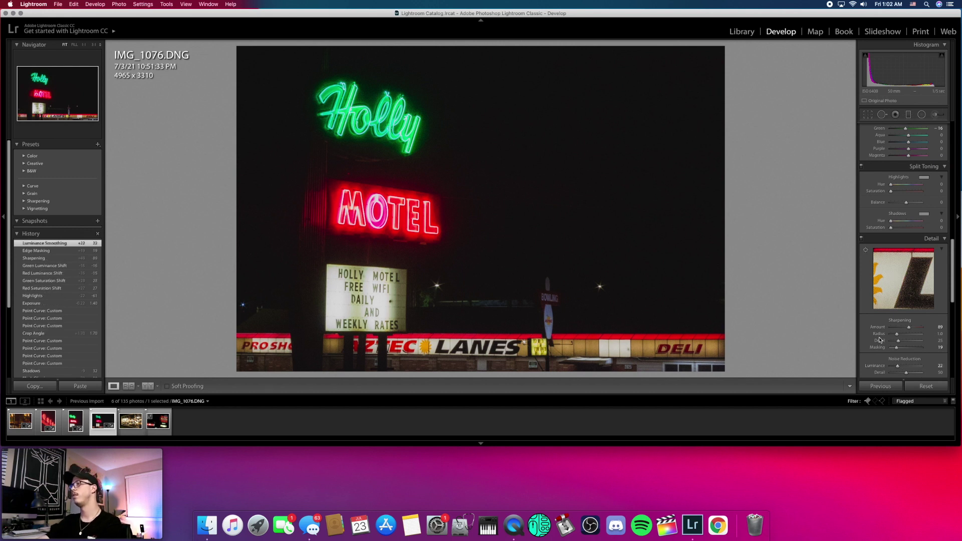
Add film grain to IMG_1076 with a Grain Amount of 24.
scroll(874, 340, down, 8)
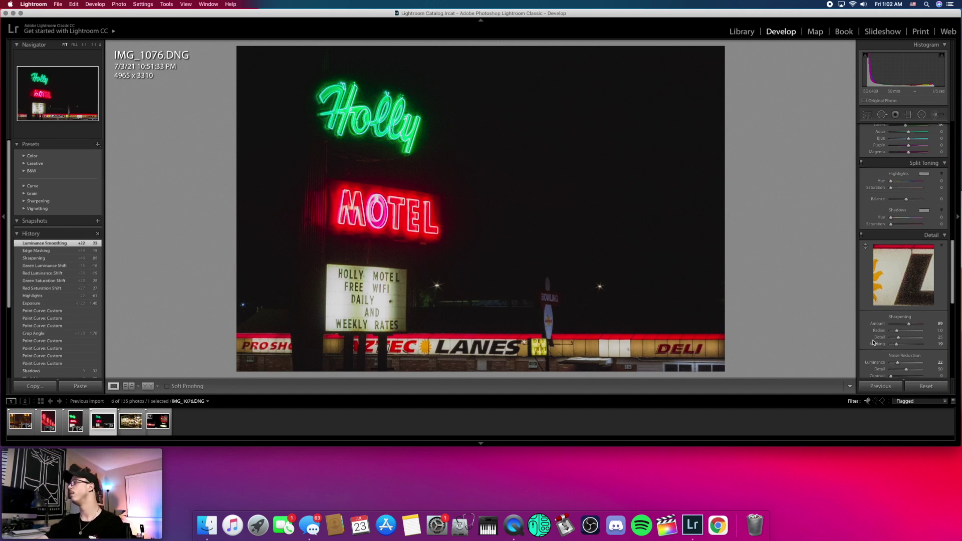
scroll(875, 343, down, 4)
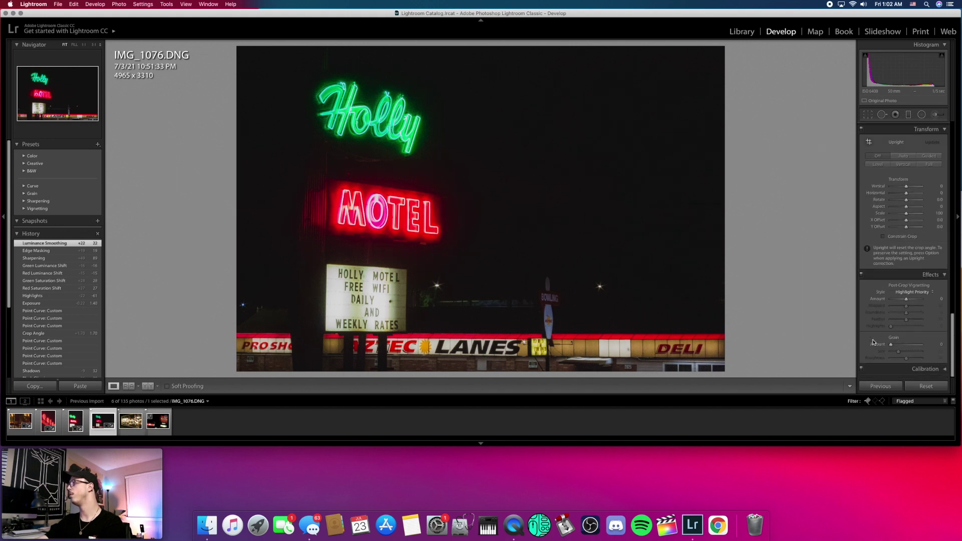
drag(891, 344, 899, 347)
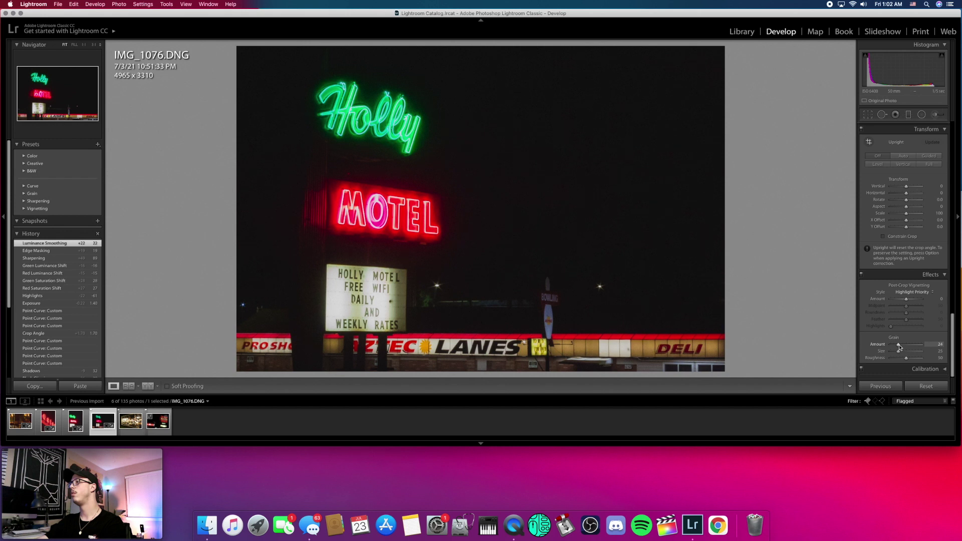
drag(900, 347, 900, 347)
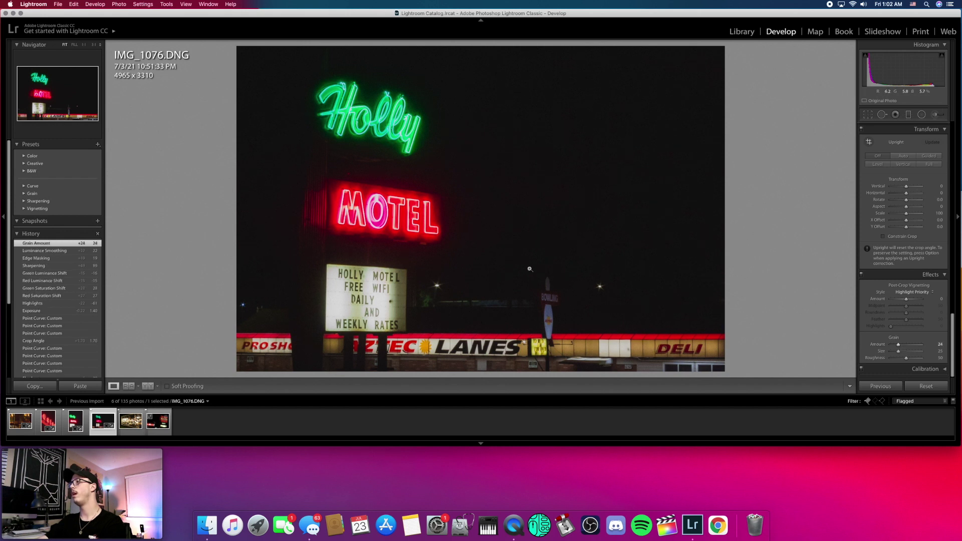
Set IMG_1076's Green Saturation to +68, Green Luminance to +30 and Red Saturation to +47, and bring Red Luminance to just below zero.
scroll(891, 289, up, 10)
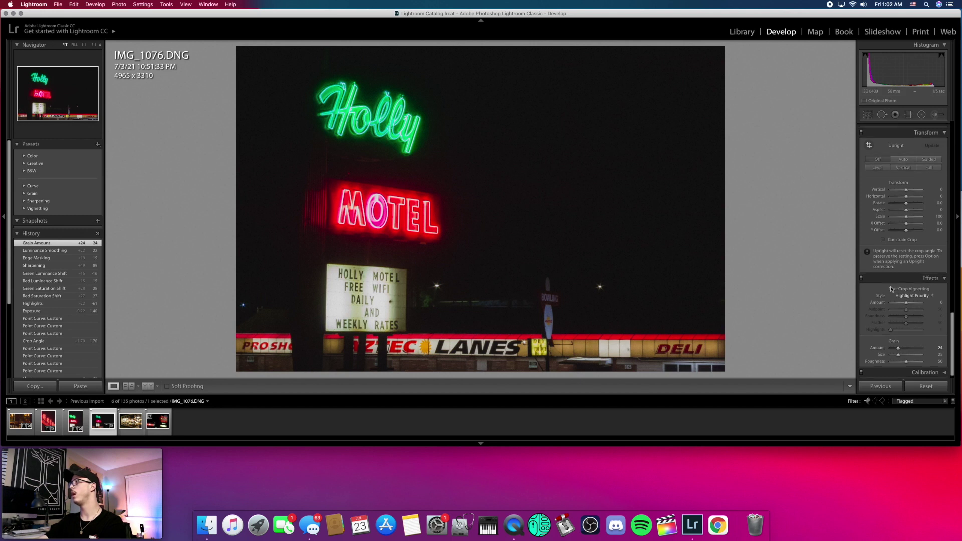
scroll(891, 289, up, 6)
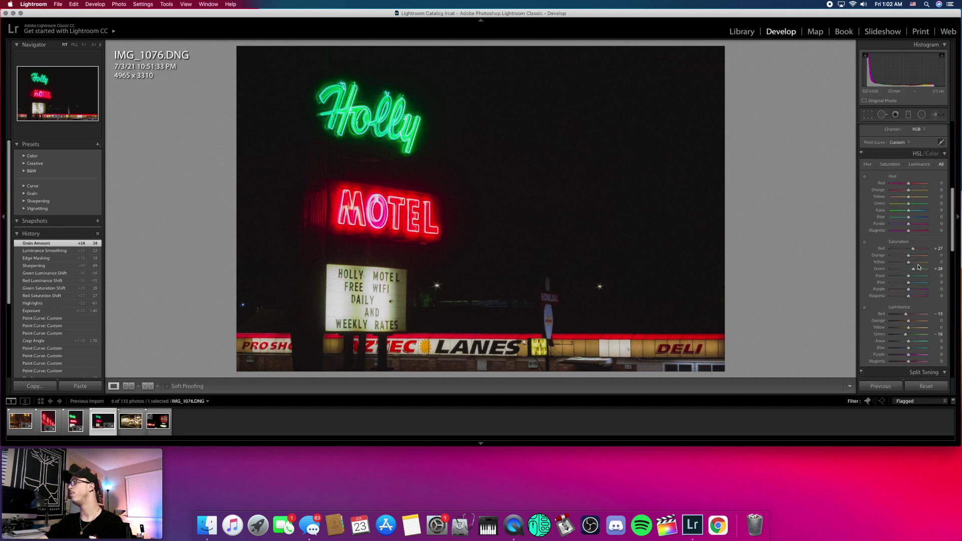
drag(916, 271, 924, 272)
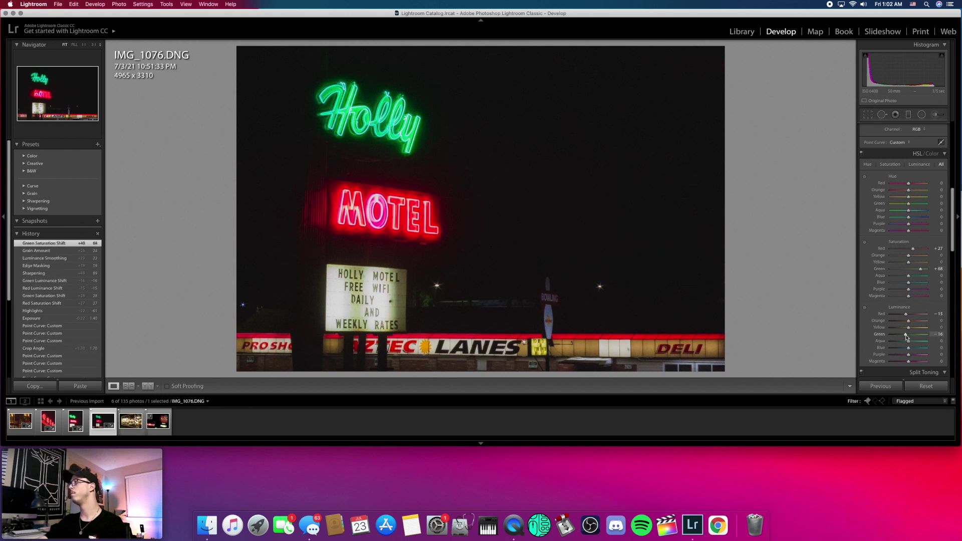
drag(906, 334, 915, 336)
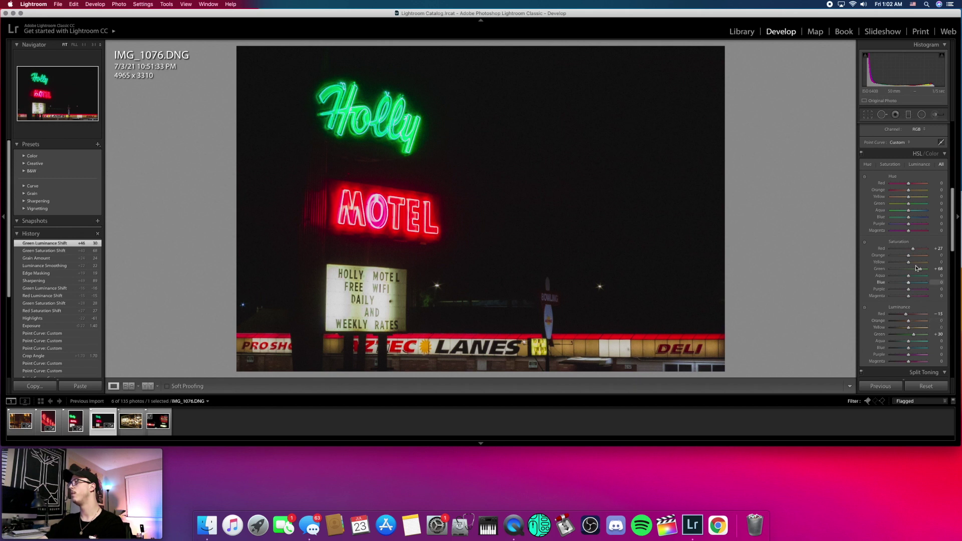
drag(913, 249, 918, 253)
drag(906, 314, 911, 317)
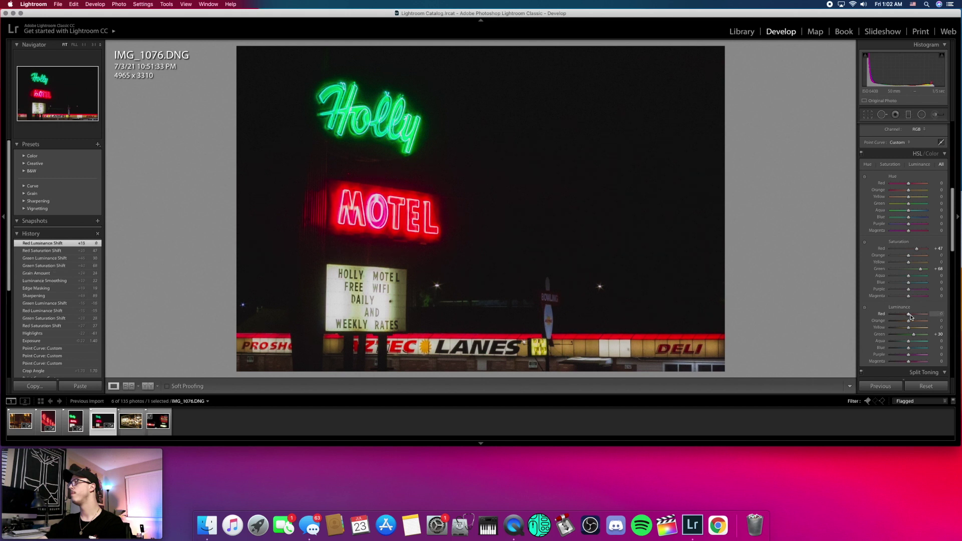
drag(911, 318, 911, 318)
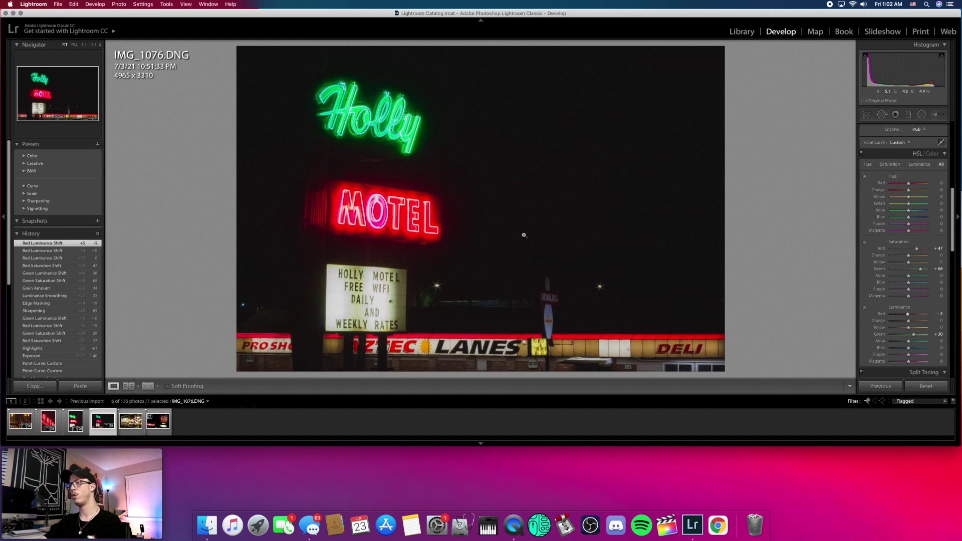
Switch to IMG_1086, apply the automatic tone settings, and set Highlights to -74 and Exposure to +0.05.
key(Right)
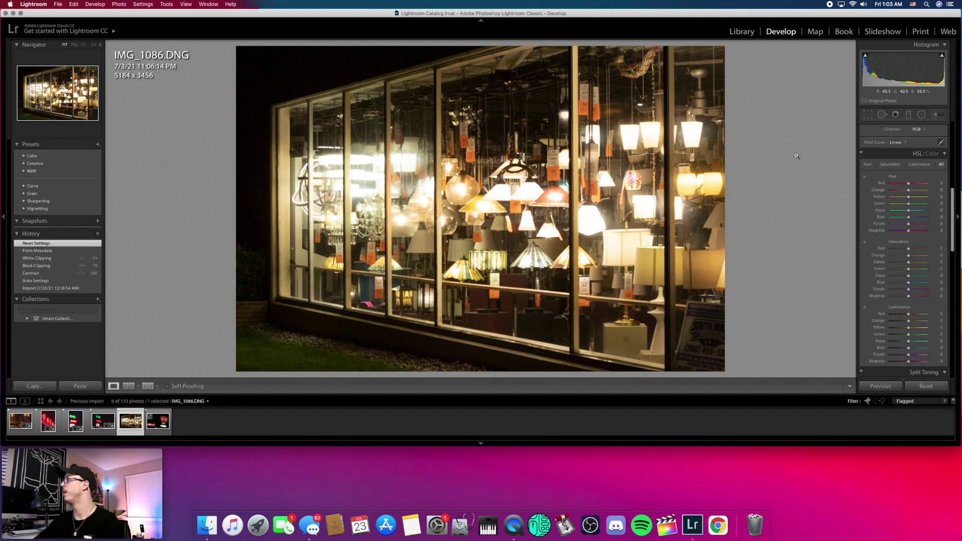
scroll(906, 219, up, 10)
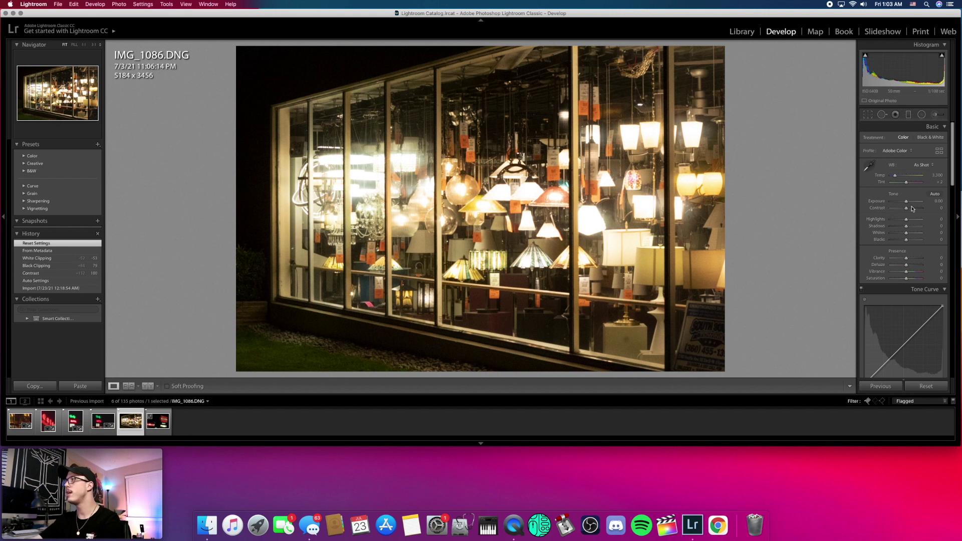
click(935, 195)
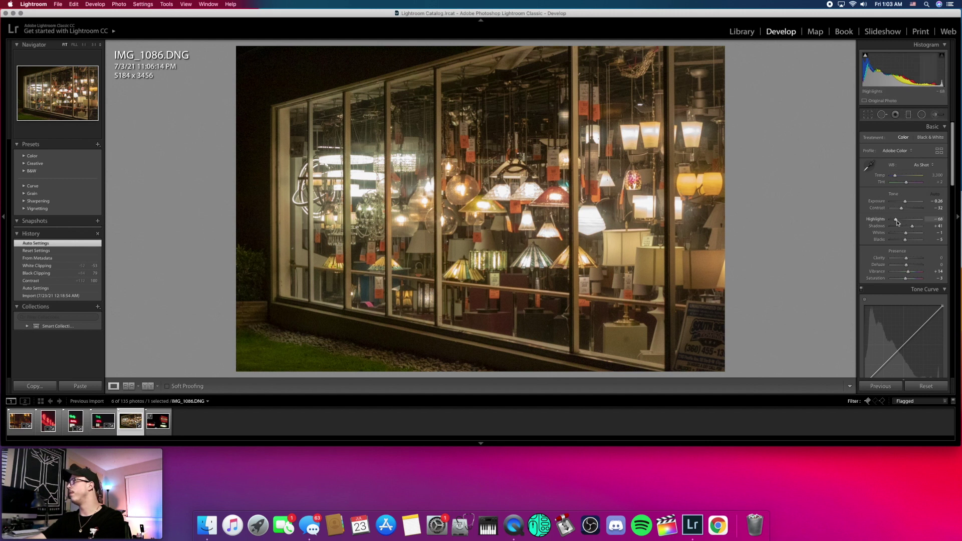
drag(897, 222, 897, 222)
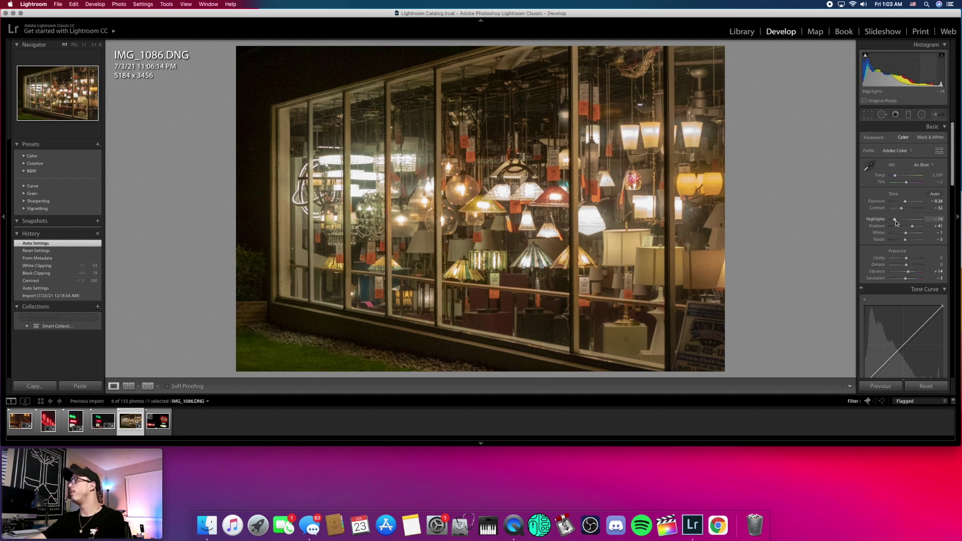
drag(906, 202, 907, 203)
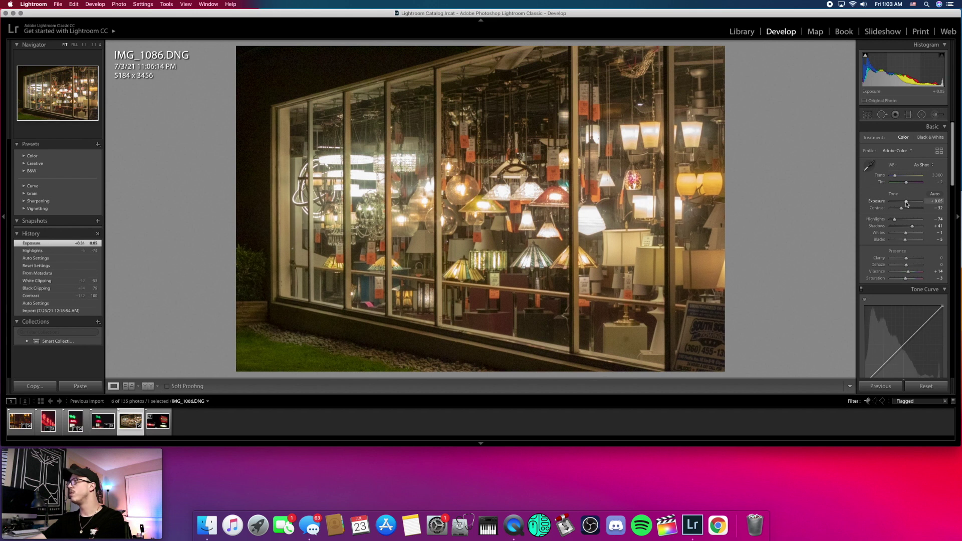
Set IMG_1086's Contrast to +30, Temp to 3,550, Whites to -53, Shadows to +25, Blacks to -13, Clarity to -19 and Dehaze to -10.
drag(901, 208, 910, 210)
drag(898, 176, 900, 177)
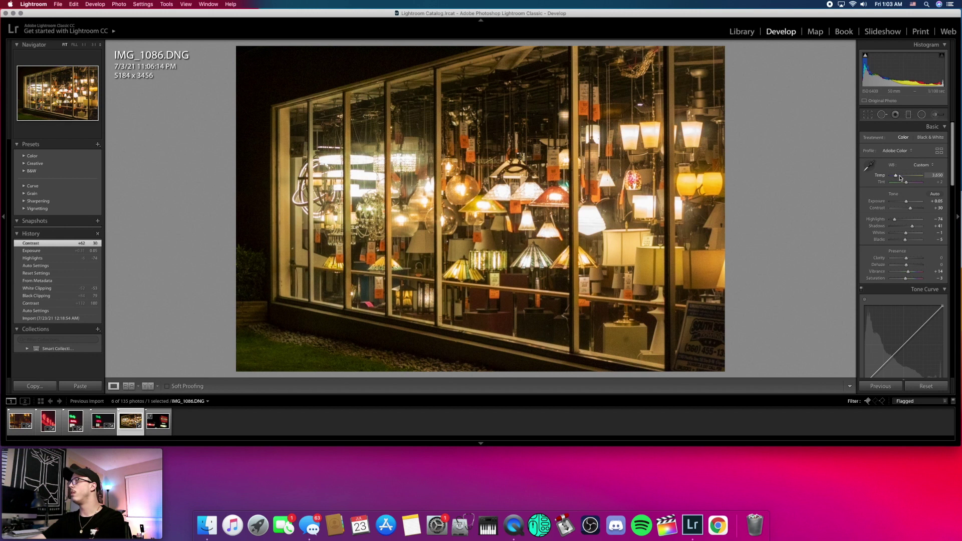
drag(901, 177, 906, 179)
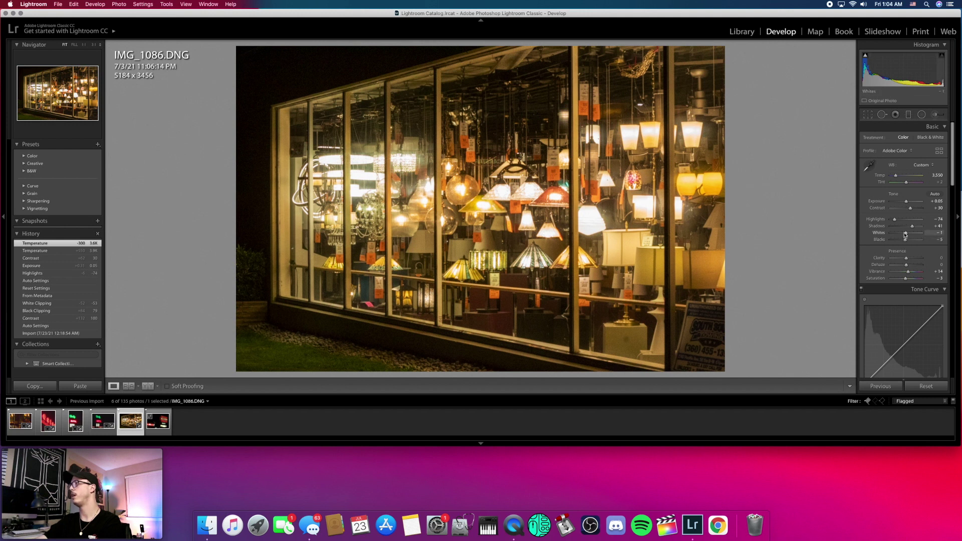
drag(904, 234, 905, 260)
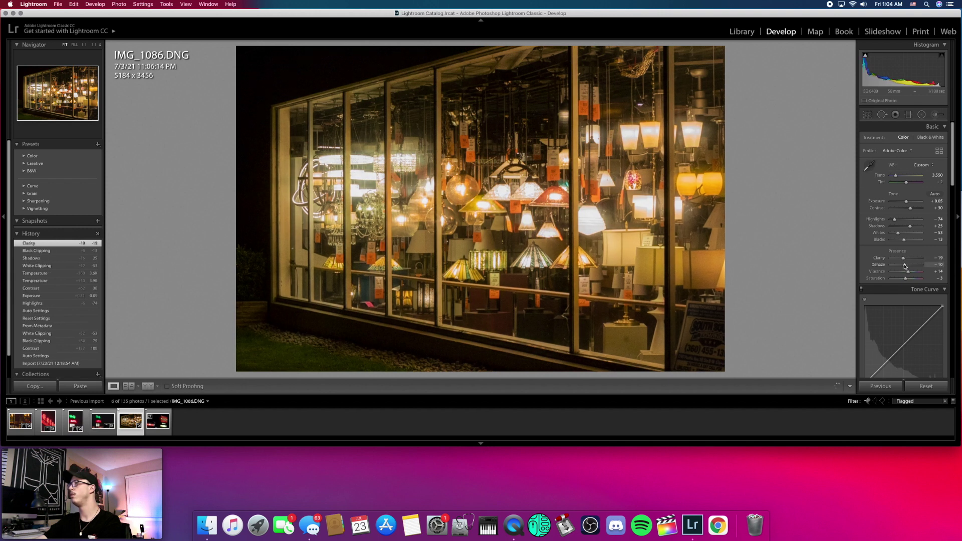
drag(905, 267, 905, 266)
Add shadow, midtone and highlight points to IMG_1086's tone curve, raise its black point and lower its white point.
scroll(885, 269, down, 5)
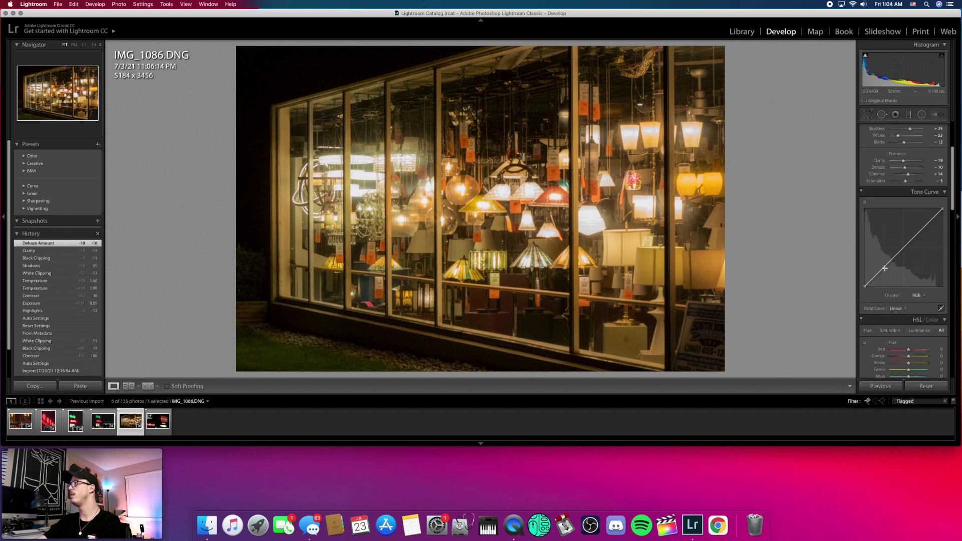
click(885, 268)
click(904, 247)
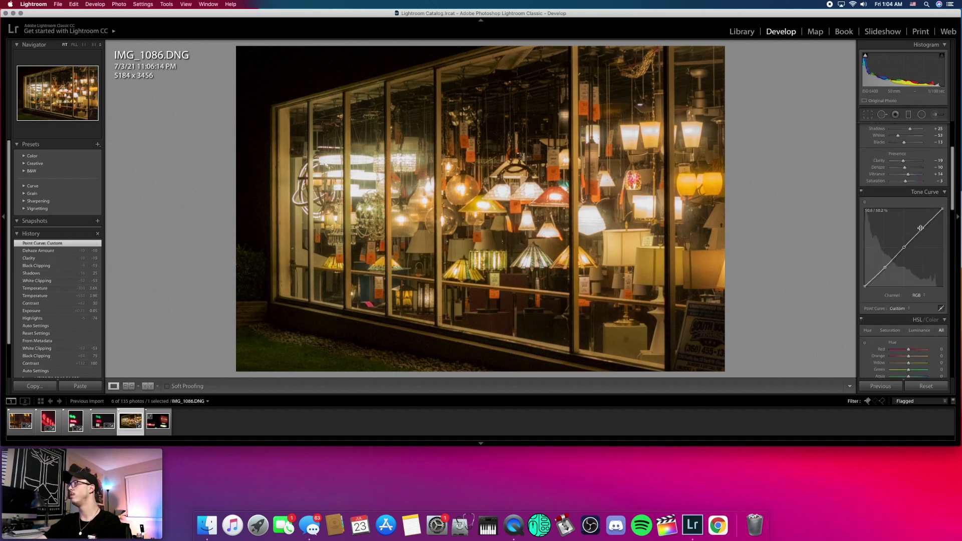
click(920, 228)
drag(921, 229, 923, 228)
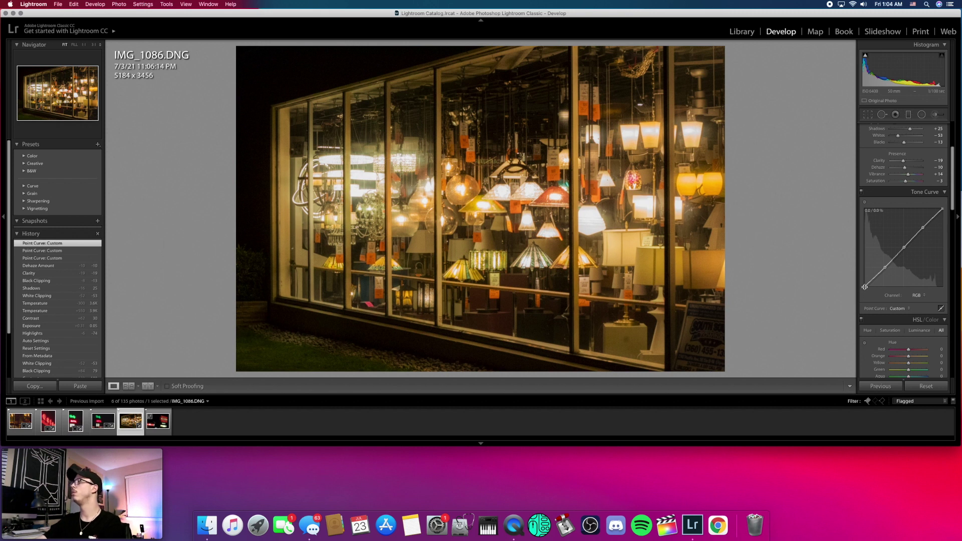
drag(865, 287, 865, 279)
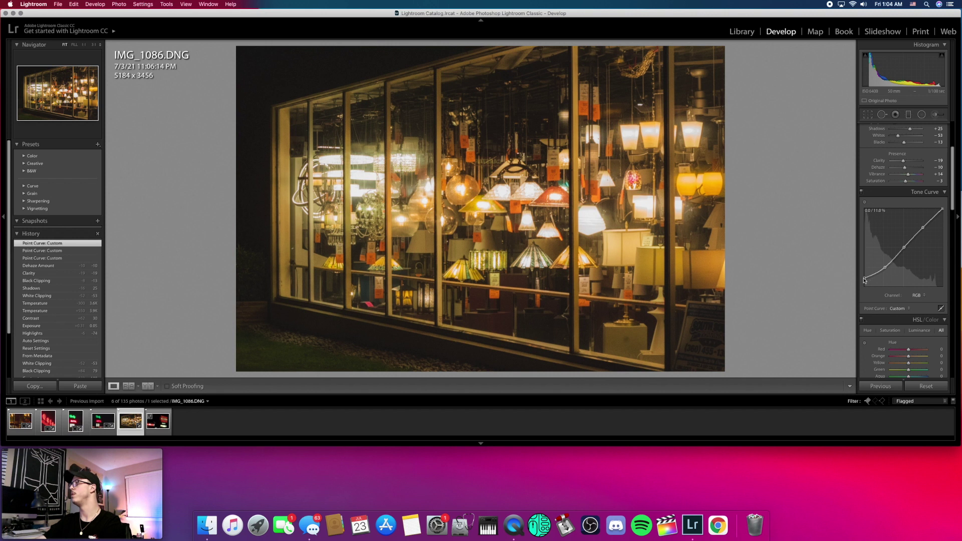
drag(943, 210, 948, 217)
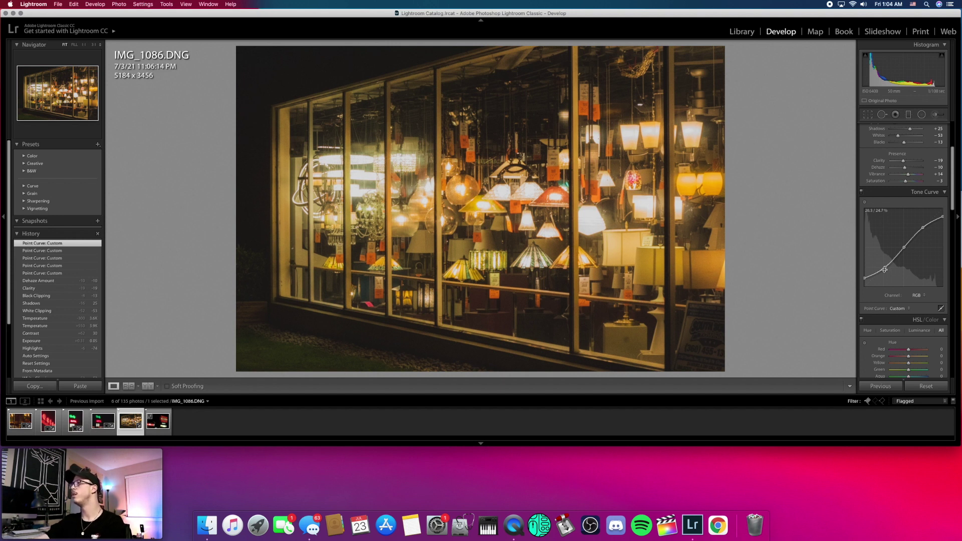
Fine-tune IMG_1086's tone curve by nudging the shadow point, raising the highlight point and shifting the midtone point slightly toward the shadows.
drag(885, 269, 885, 268)
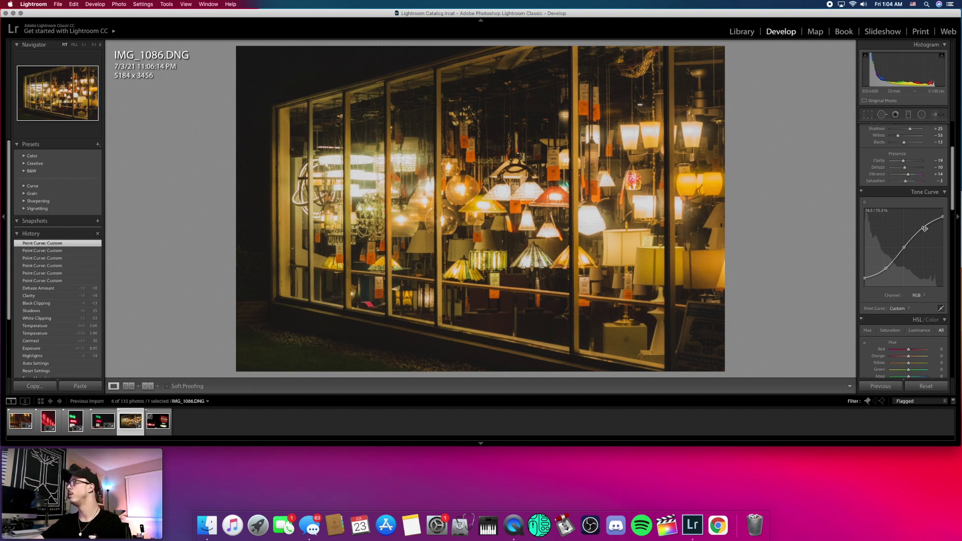
drag(923, 227, 923, 224)
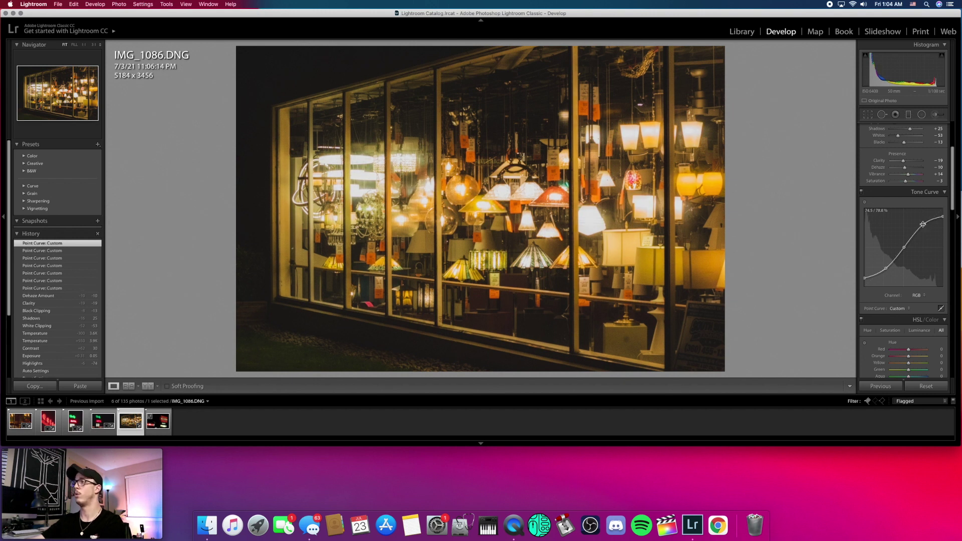
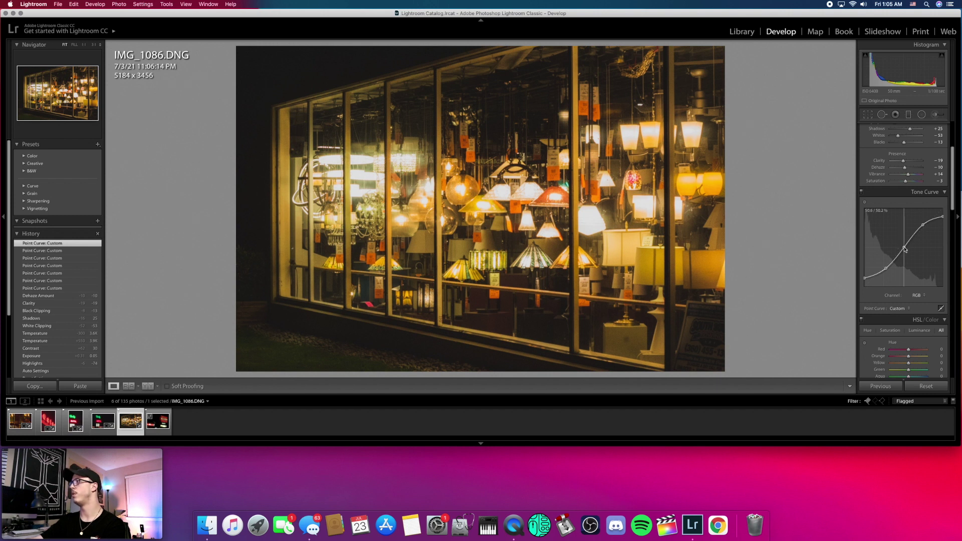
drag(905, 248, 902, 249)
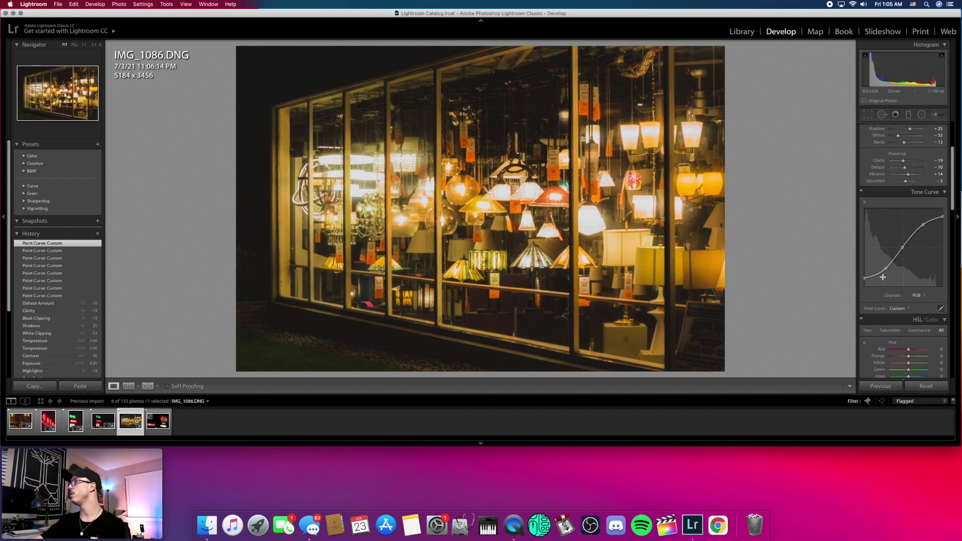
Set IMG_1086's Yellow Saturation to +29 and Orange Saturation to +13.
scroll(897, 306, down, 5)
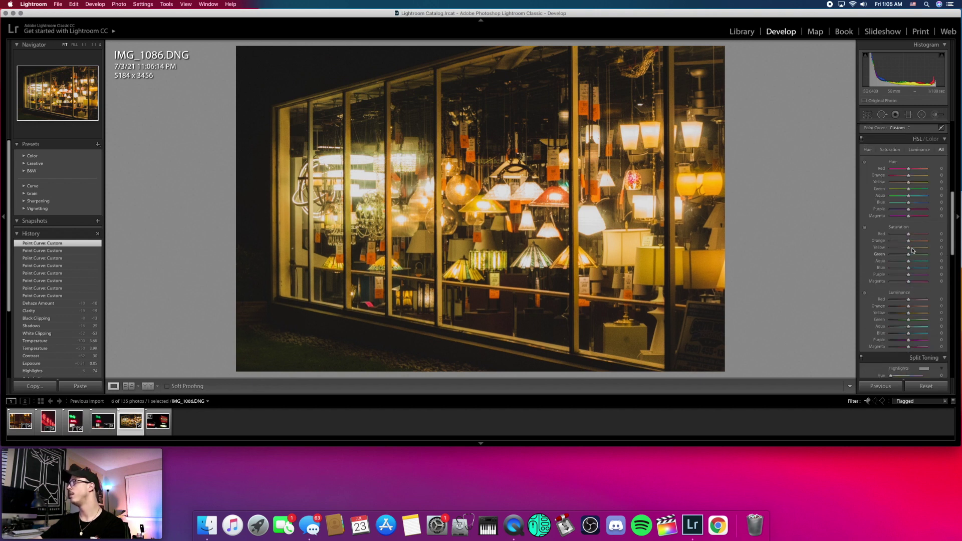
drag(910, 250, 915, 250)
drag(915, 242, 915, 244)
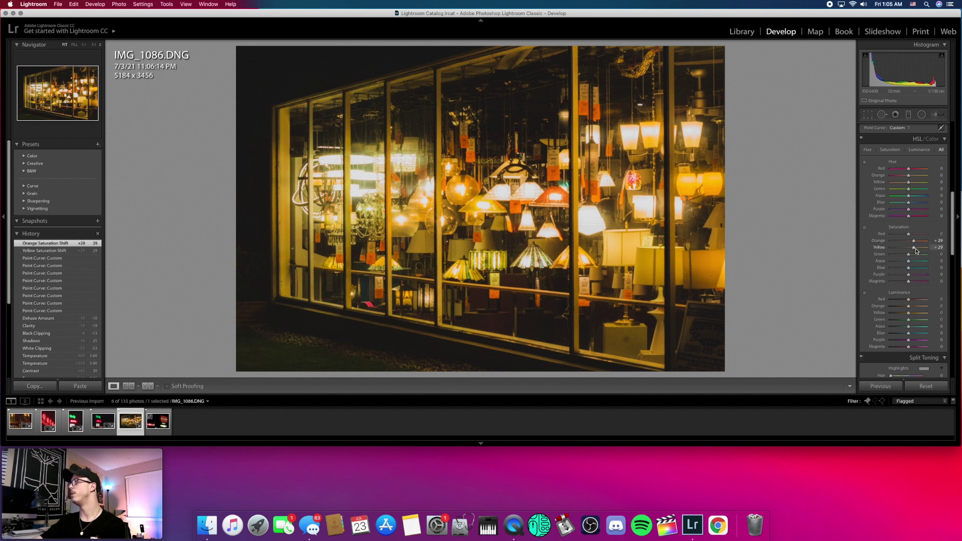
drag(914, 243, 911, 244)
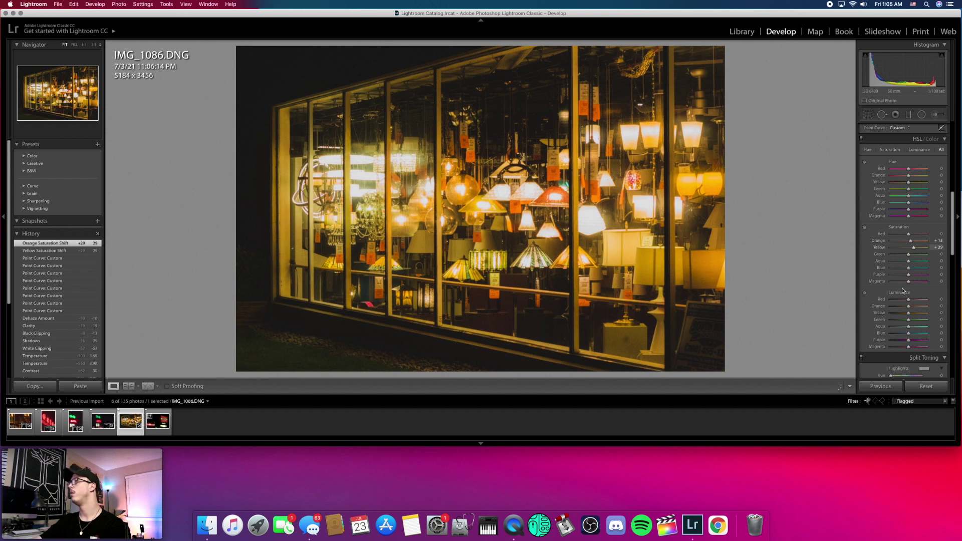
Set IMG_1086's Exposure to +0.25 and check the dark grass and stones below the window up close.
scroll(897, 230, up, 6)
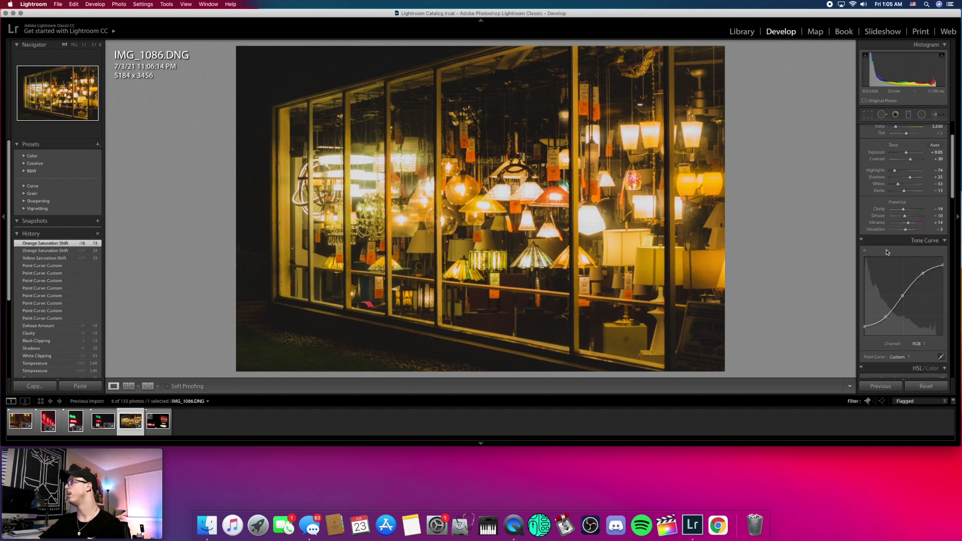
drag(906, 204, 906, 204)
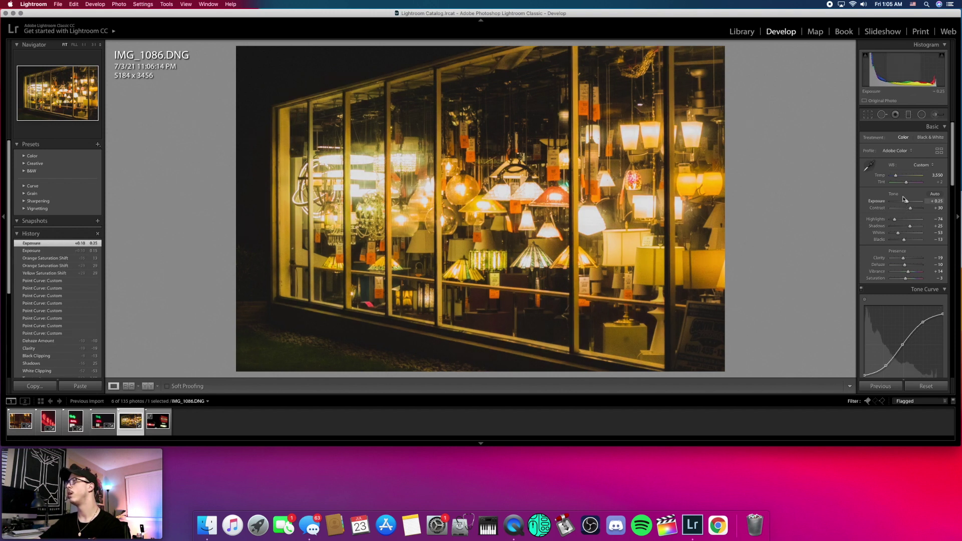
click(288, 351)
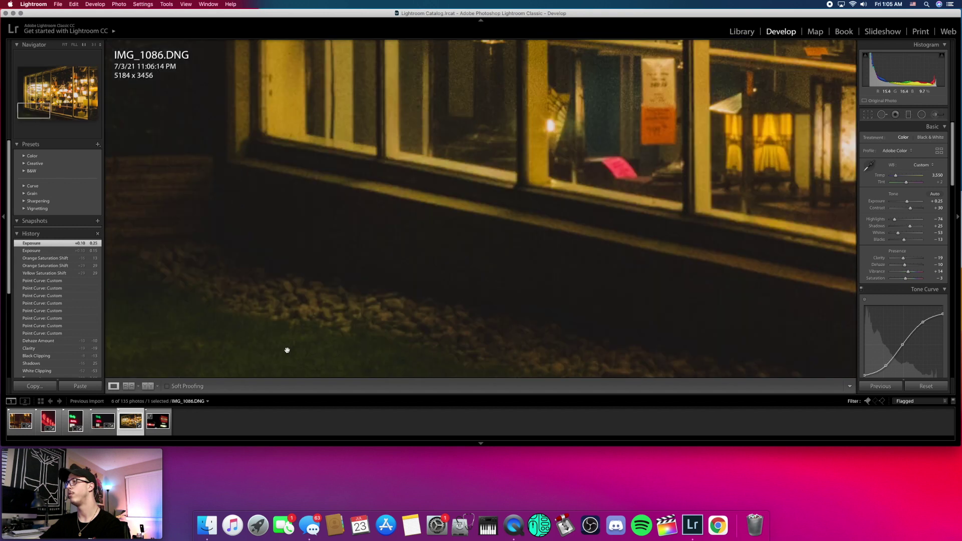
click(334, 345)
Set IMG_1086's Green Hue to +20, Green Saturation to +74 and Green Luminance to +35, checking the stained-glass lamps up close.
scroll(890, 297, down, 10)
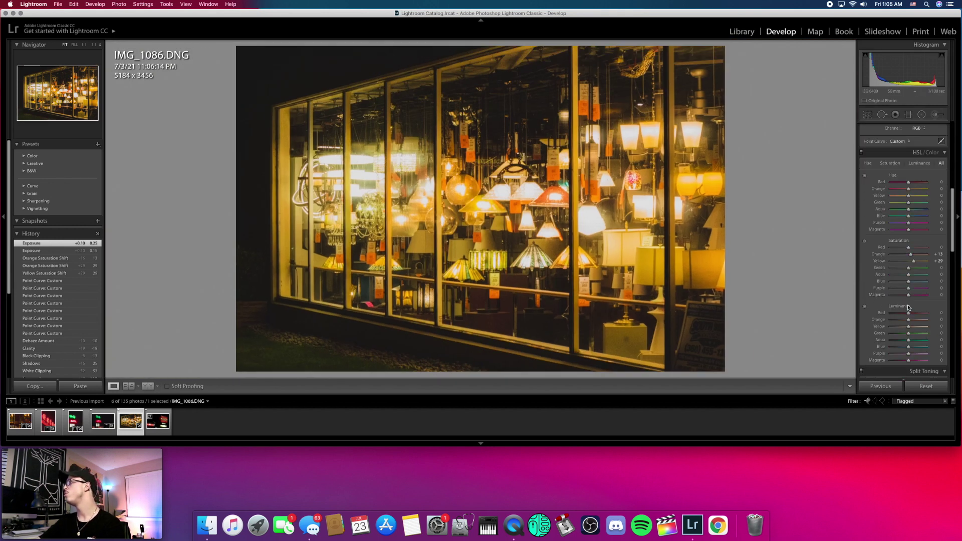
drag(909, 203, 913, 205)
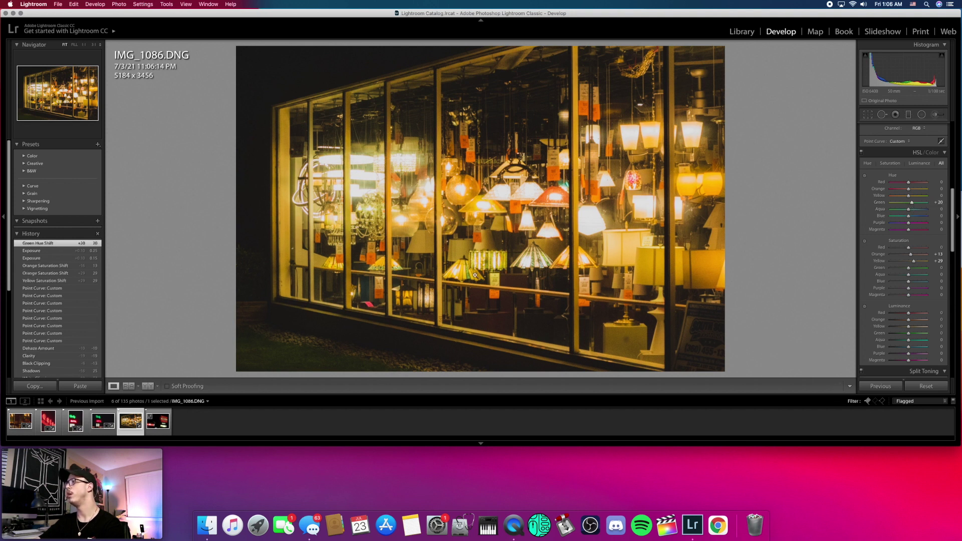
click(462, 269)
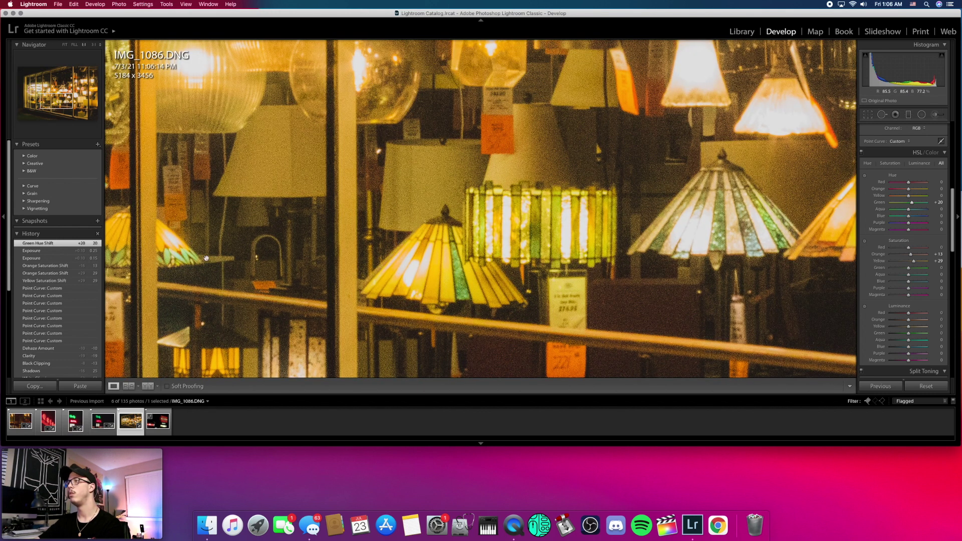
click(353, 283)
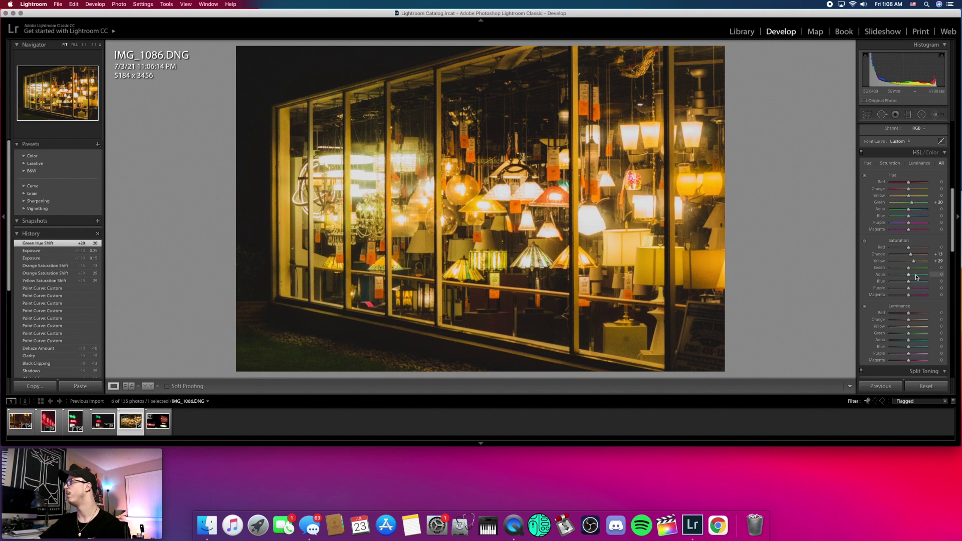
drag(908, 267, 925, 271)
drag(910, 335, 917, 334)
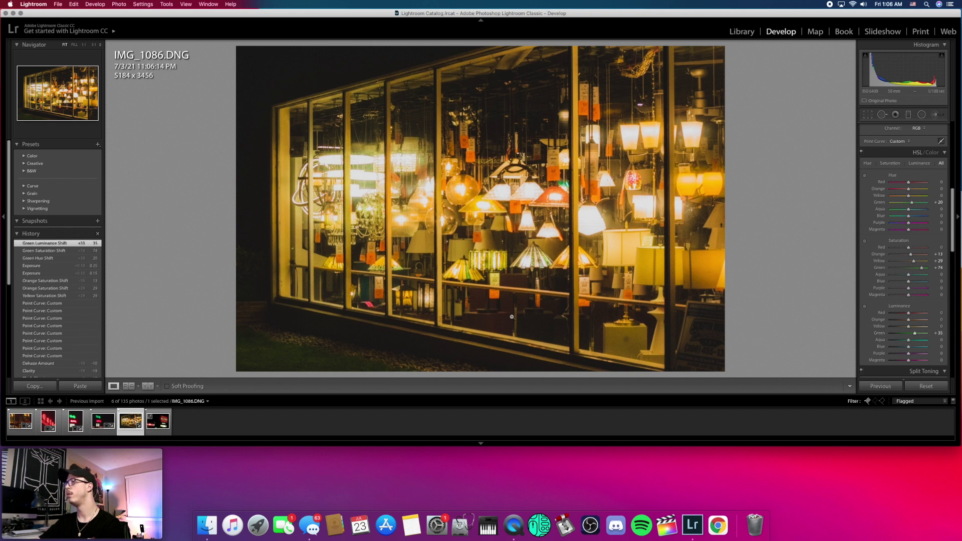
Set IMG_1086's Sharpening Amount to 91, Masking to 22 and Luminance noise reduction to 20, using the detail preview to inspect the lamps.
scroll(884, 289, down, 6)
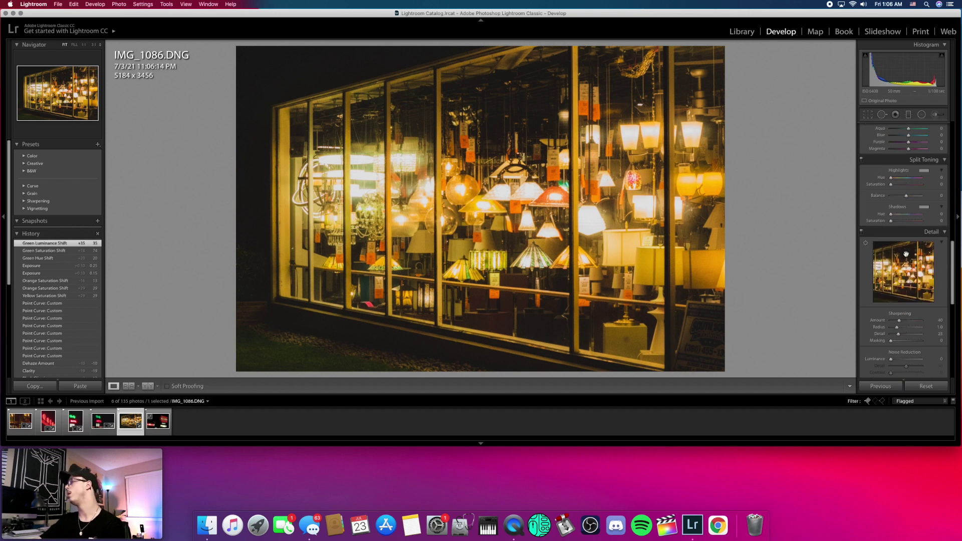
click(890, 272)
drag(908, 296, 918, 233)
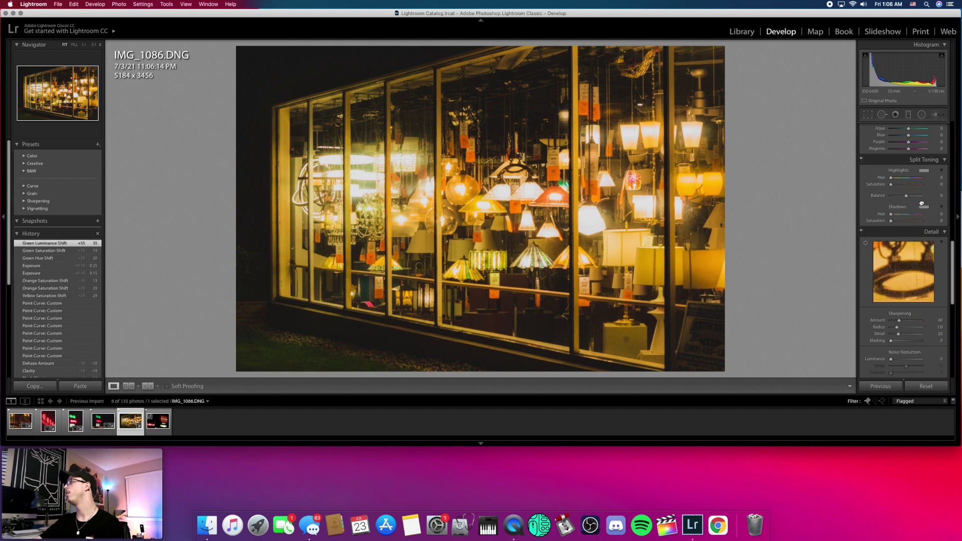
click(913, 273)
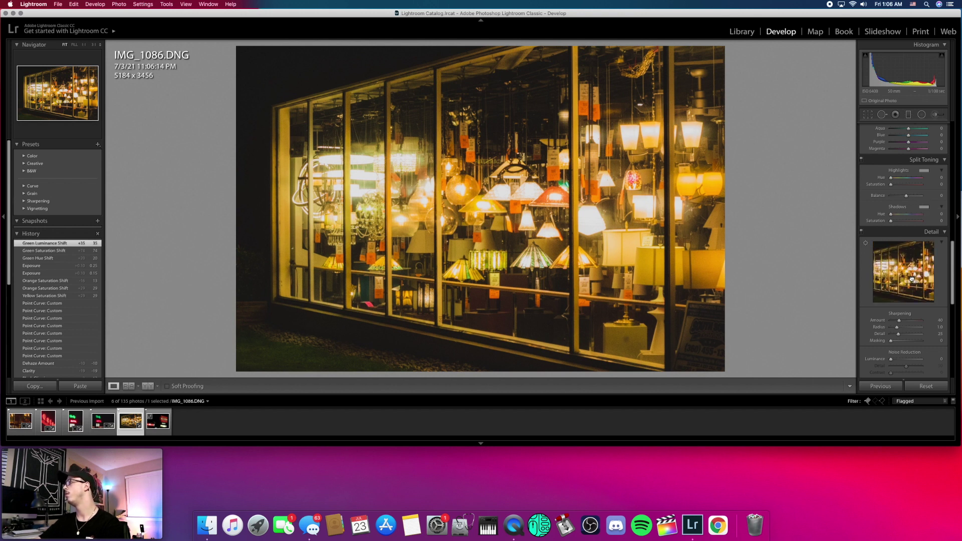
click(913, 278)
mouse_move(913, 279)
mouse_down()
mouse_move(948, 225)
mouse_move(900, 280)
mouse_move(914, 265)
mouse_up()
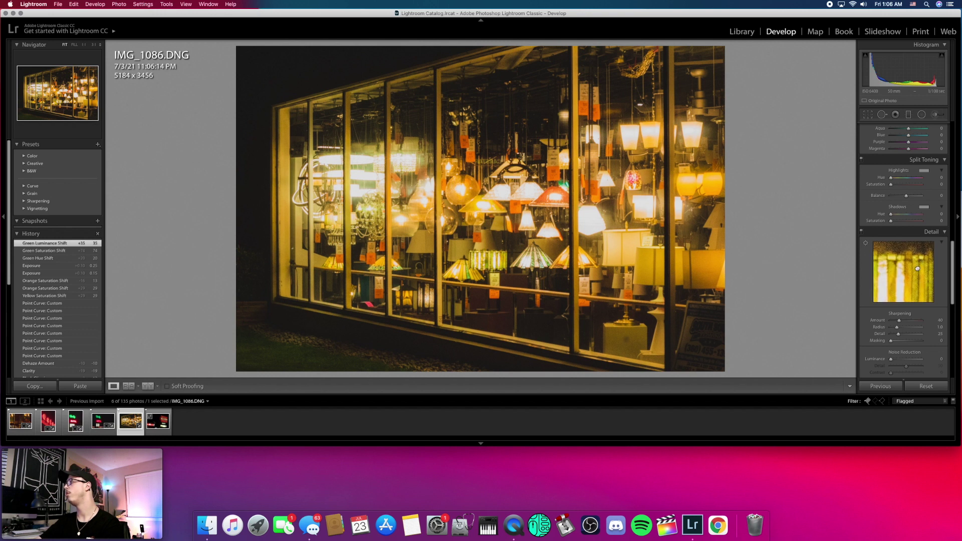
click(915, 271)
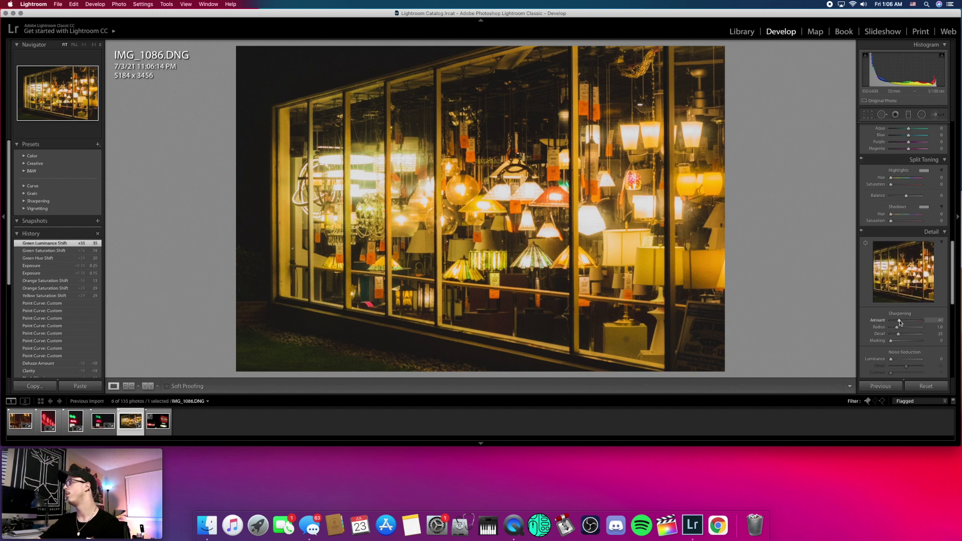
drag(899, 321, 909, 321)
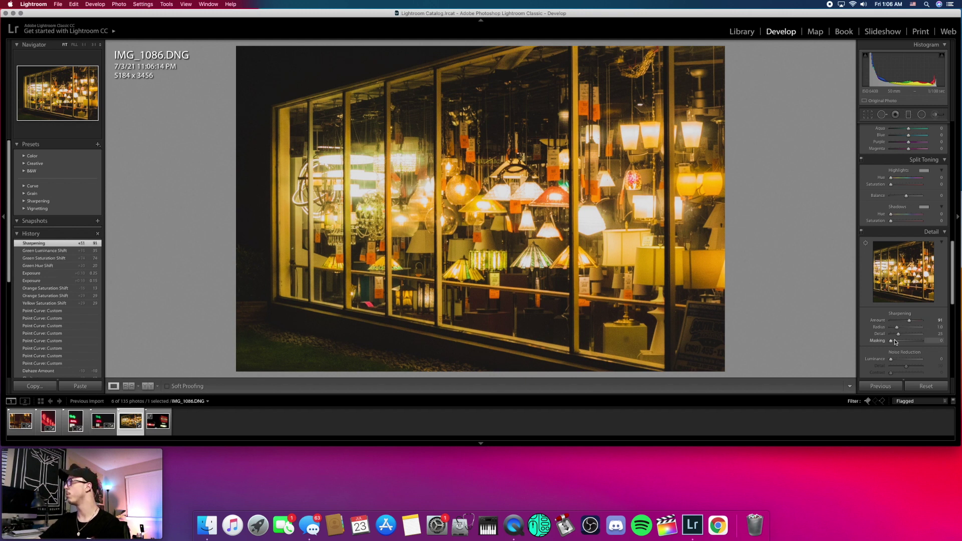
drag(891, 342, 894, 344)
mouse_move(898, 345)
mouse_down()
mouse_move(890, 361)
mouse_move(899, 362)
mouse_up()
Set IMG_1086's Grain Amount to 52 and check the grain up close on the bright lamps.
scroll(893, 350, down, 5)
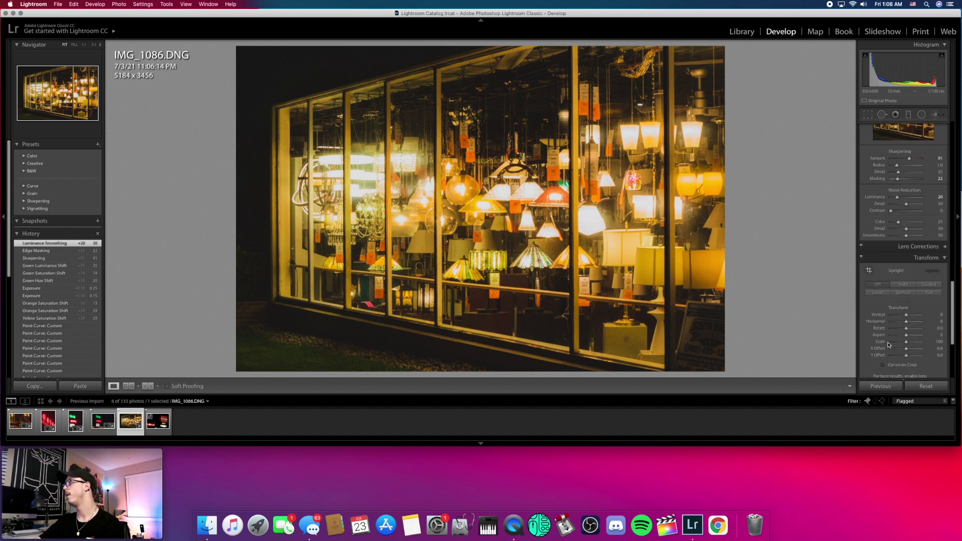
scroll(889, 345, down, 5)
drag(889, 346, 907, 347)
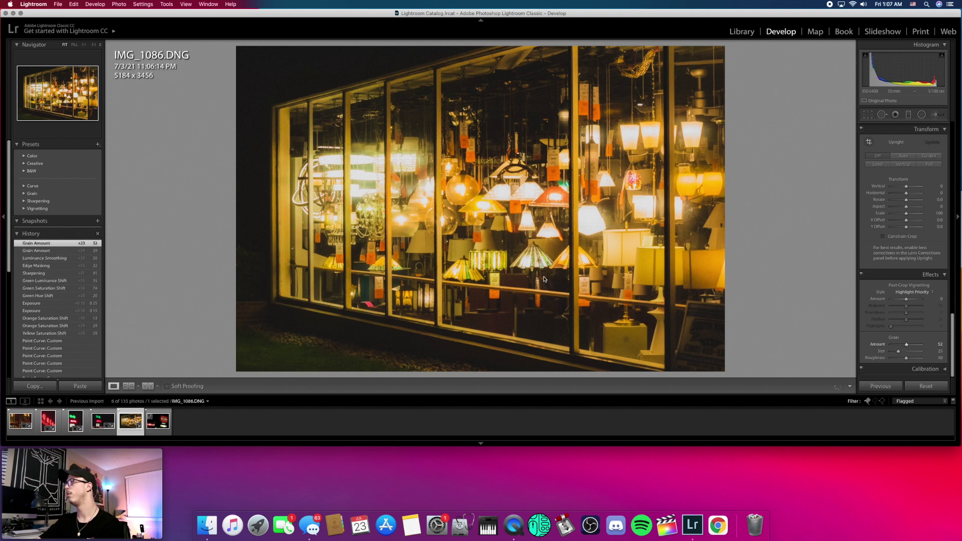
scroll(868, 285, up, 3)
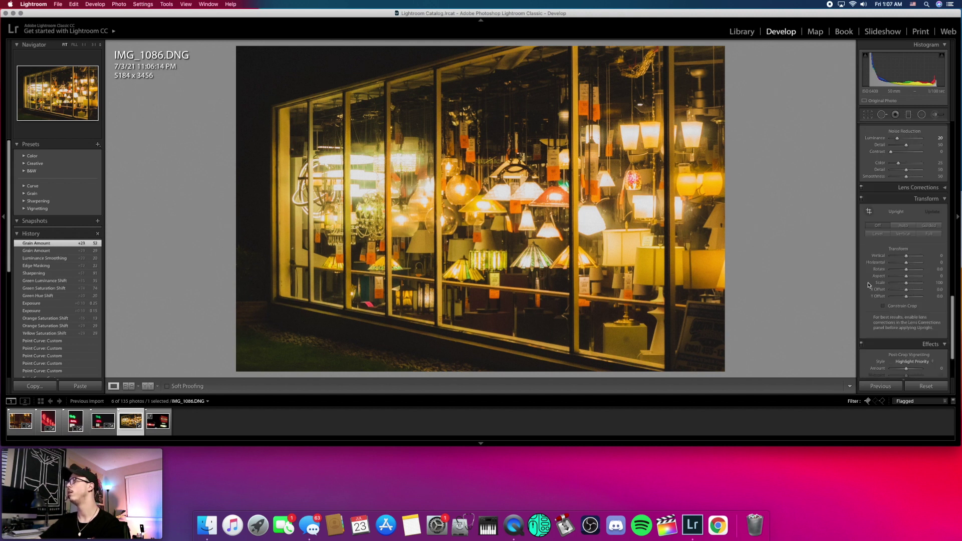
click(365, 173)
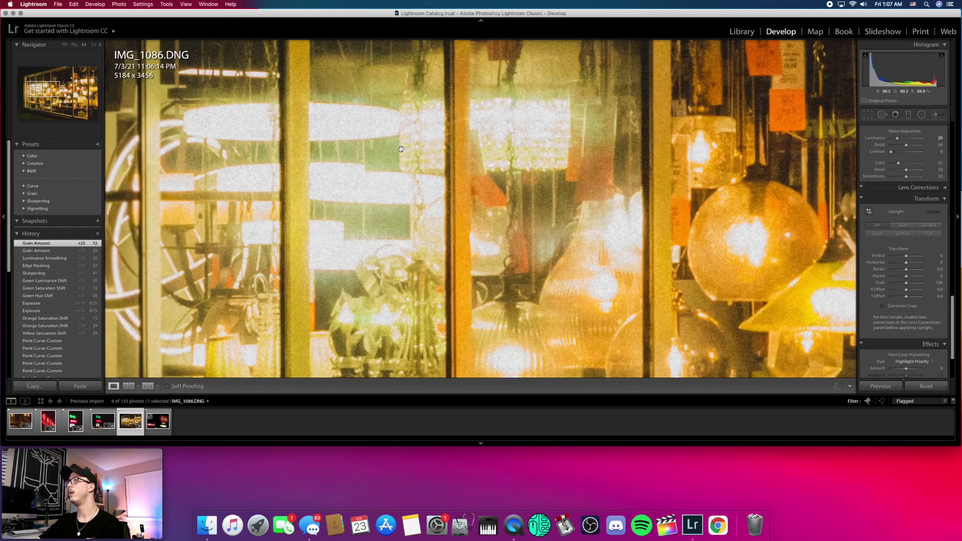
click(394, 171)
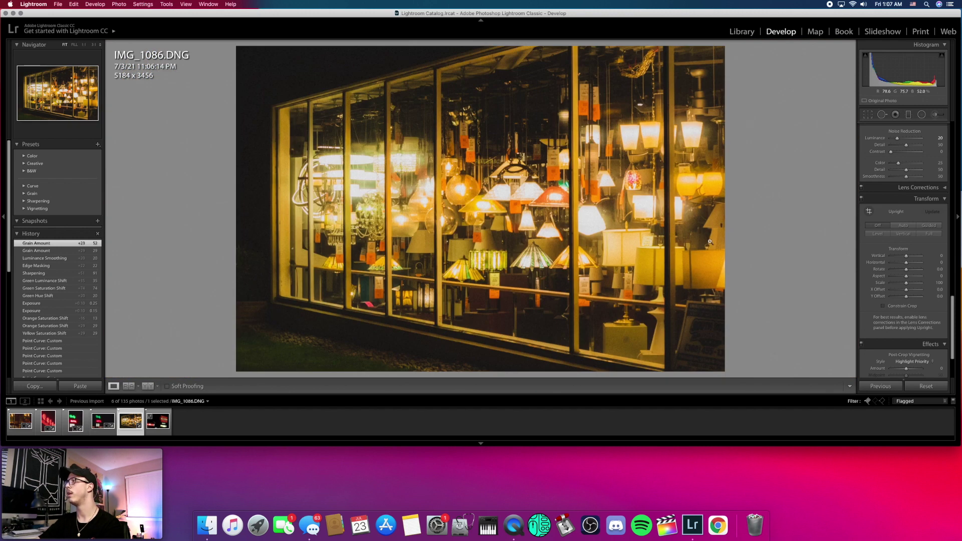
Set IMG_1086's Yellow Luminance to -22.
scroll(907, 271, up, 6)
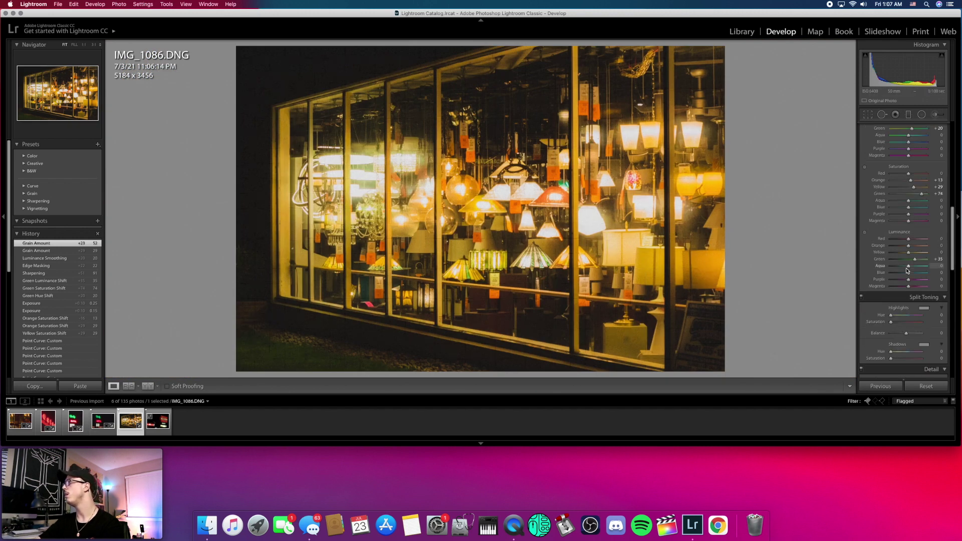
scroll(908, 270, up, 2)
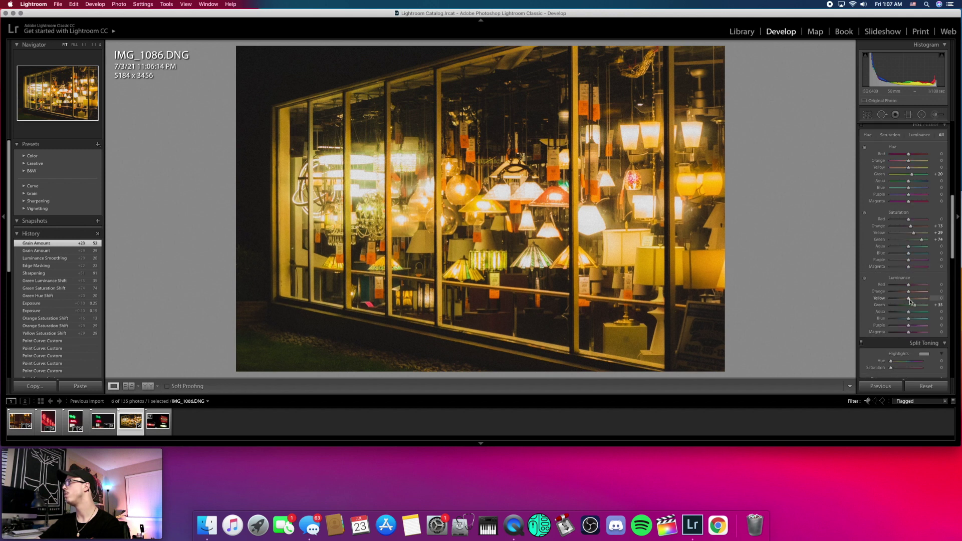
mouse_move(910, 301)
mouse_down()
mouse_move(919, 300)
mouse_move(907, 303)
mouse_up()
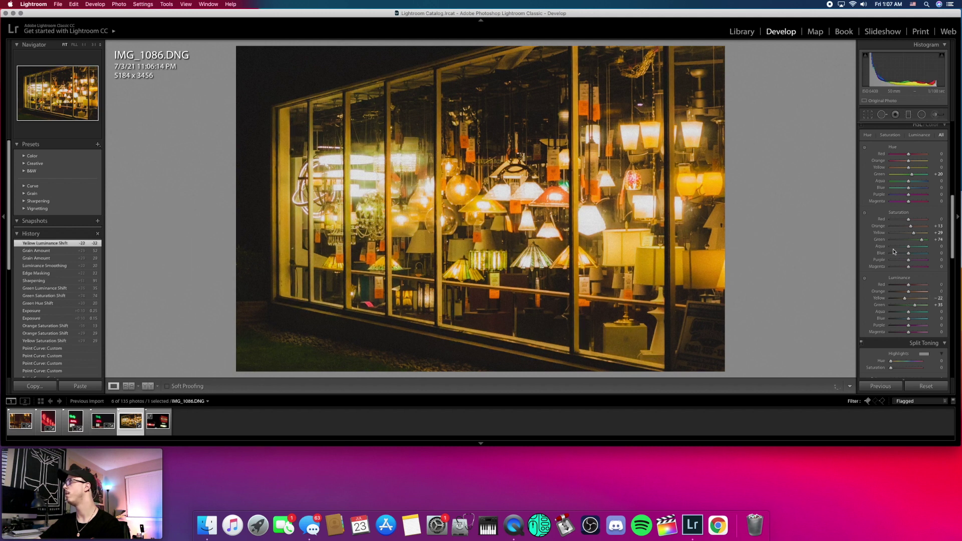
Set IMG_1086's Whites to -80 and Highlights to -64.
scroll(897, 266, up, 10)
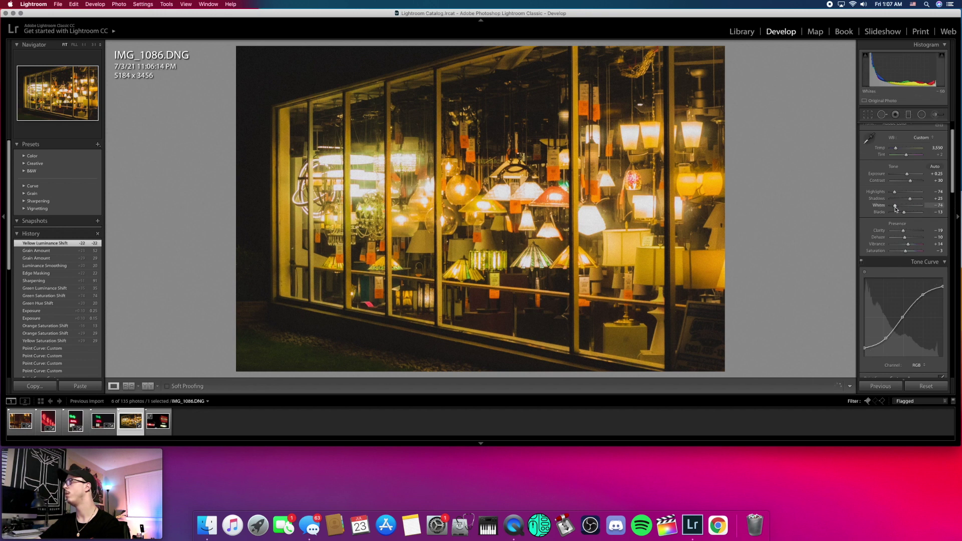
drag(895, 208, 884, 210)
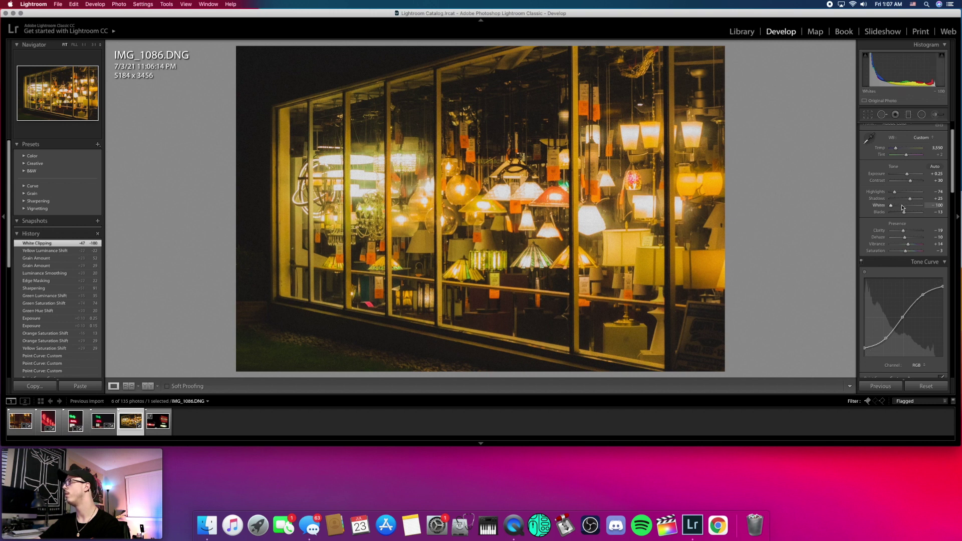
drag(894, 207, 900, 195)
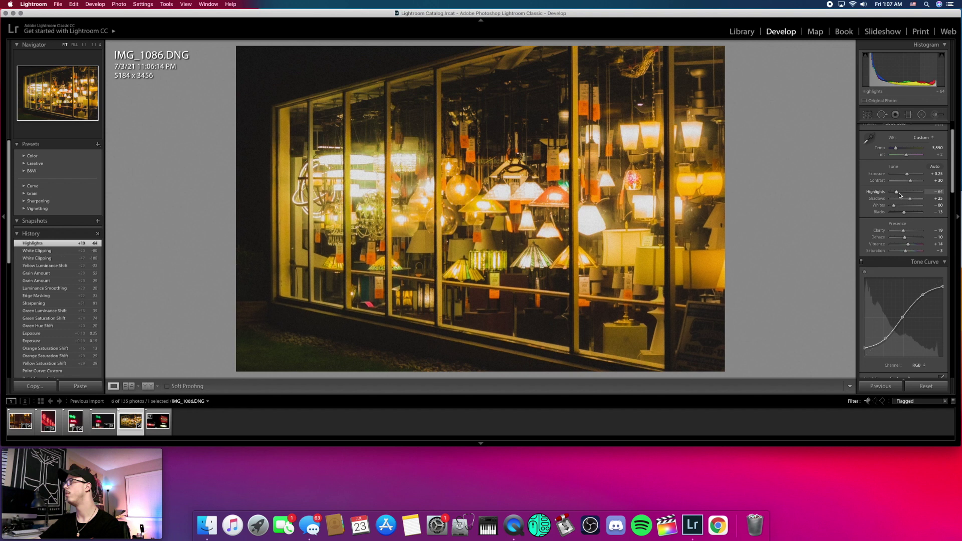
Cool IMG_1086's white balance by setting Temp to 3,250.
scroll(894, 241, up, 2)
scroll(892, 253, up, 1)
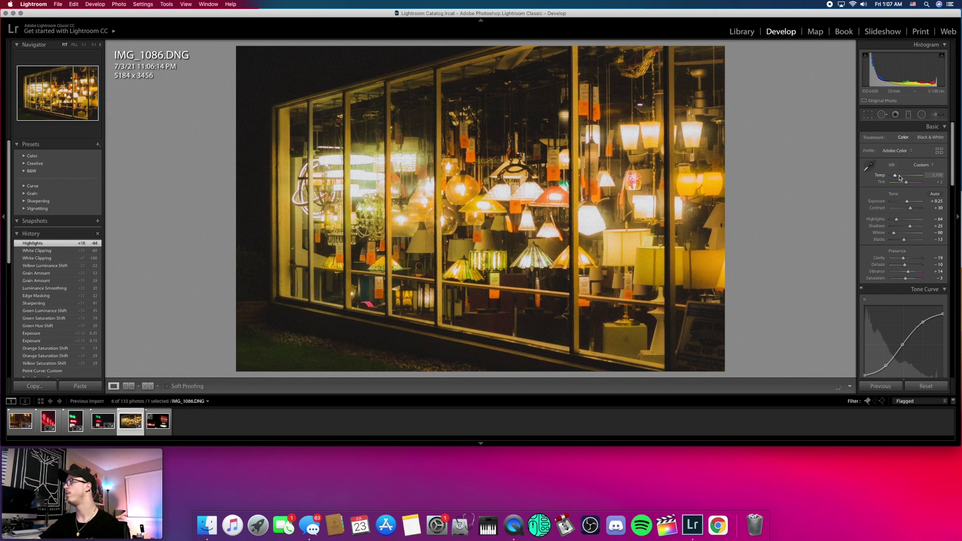
drag(900, 177, 900, 178)
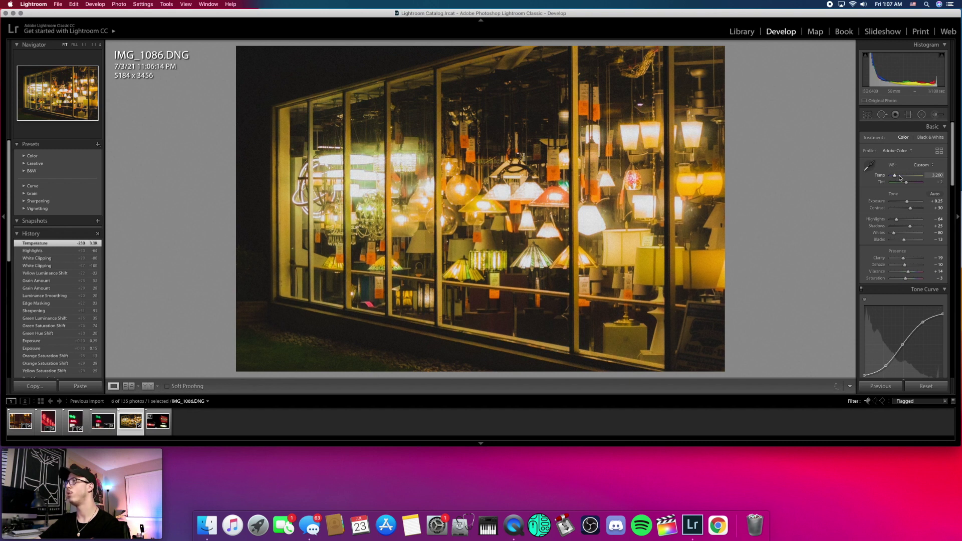
drag(900, 177, 900, 178)
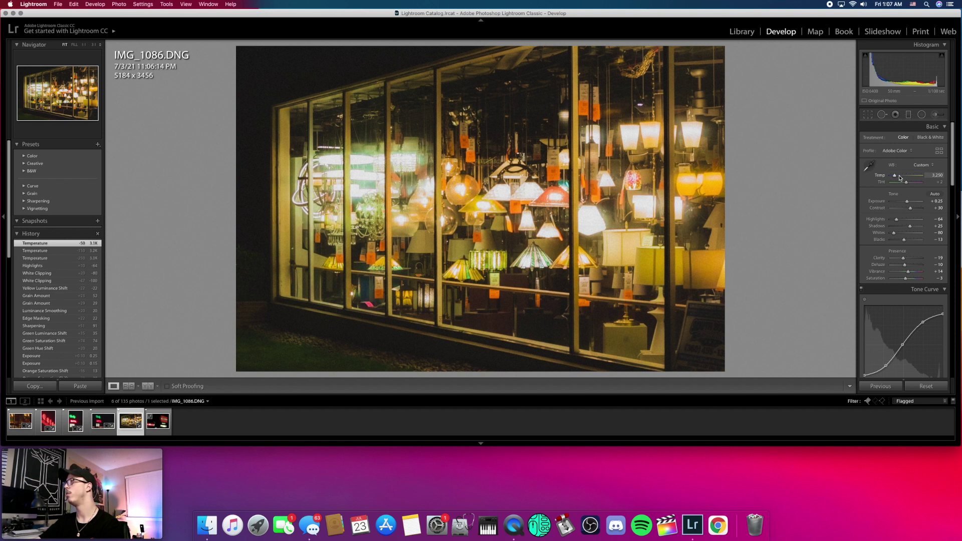
Set IMG_1086's Temp to 3,300 and inspect the lamps up close across the shop window.
drag(900, 177, 900, 177)
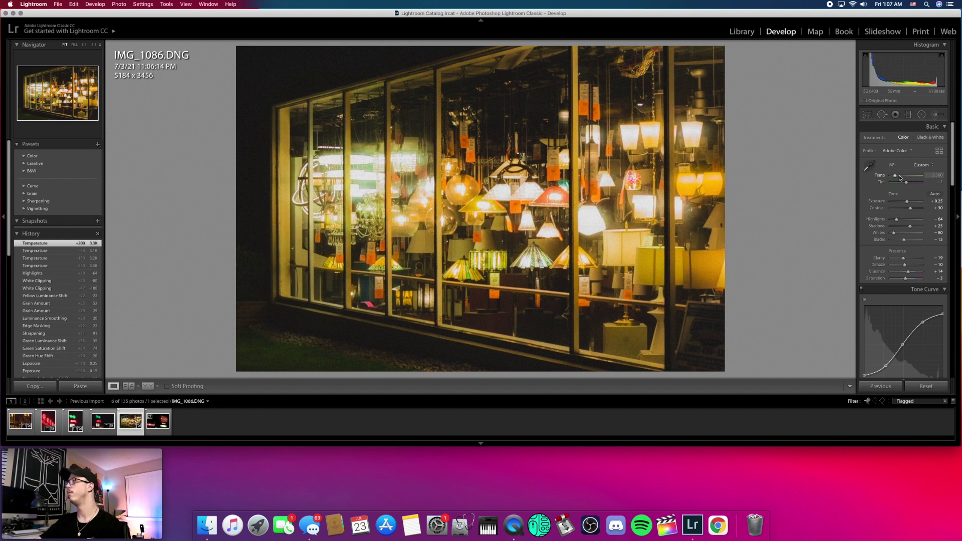
click(407, 247)
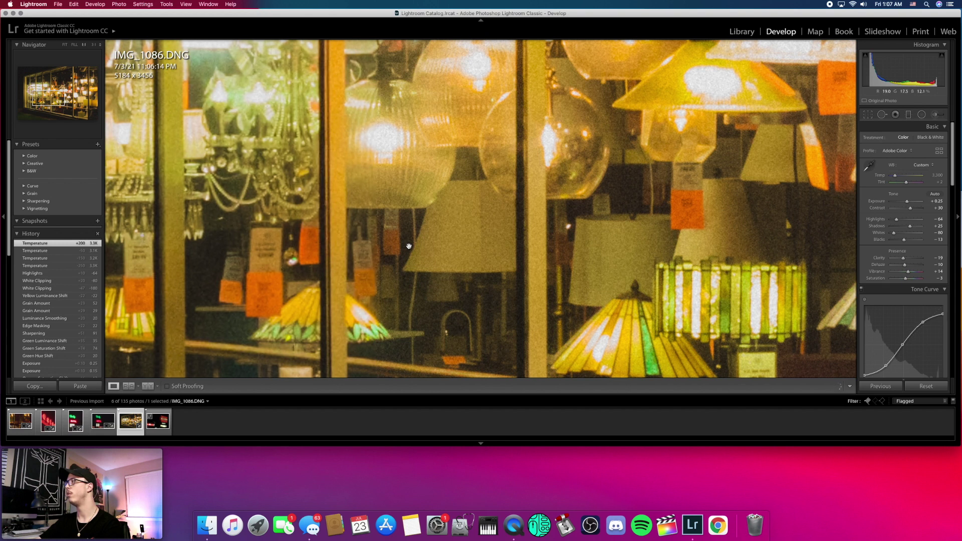
drag(606, 260, 433, 253)
scroll(433, 253, right, 10)
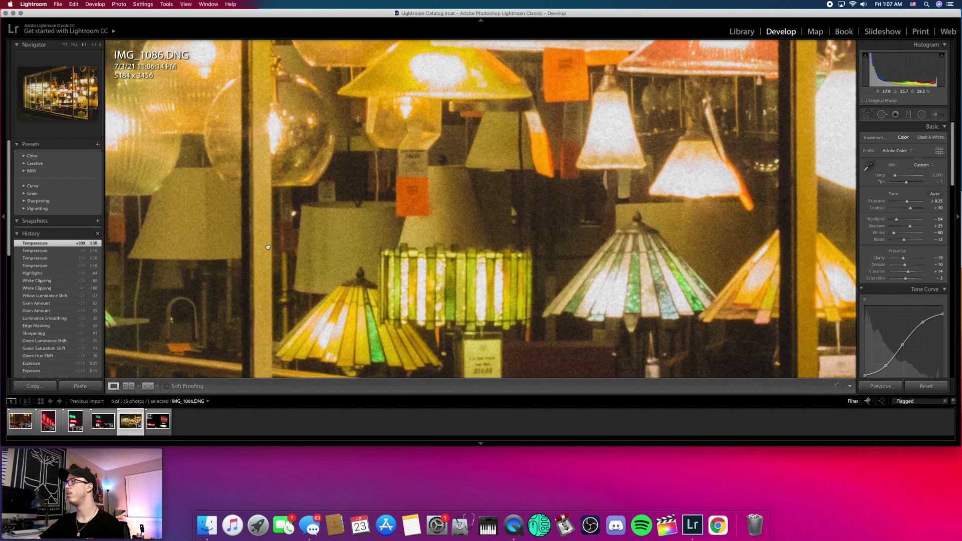
scroll(614, 276, right, 10)
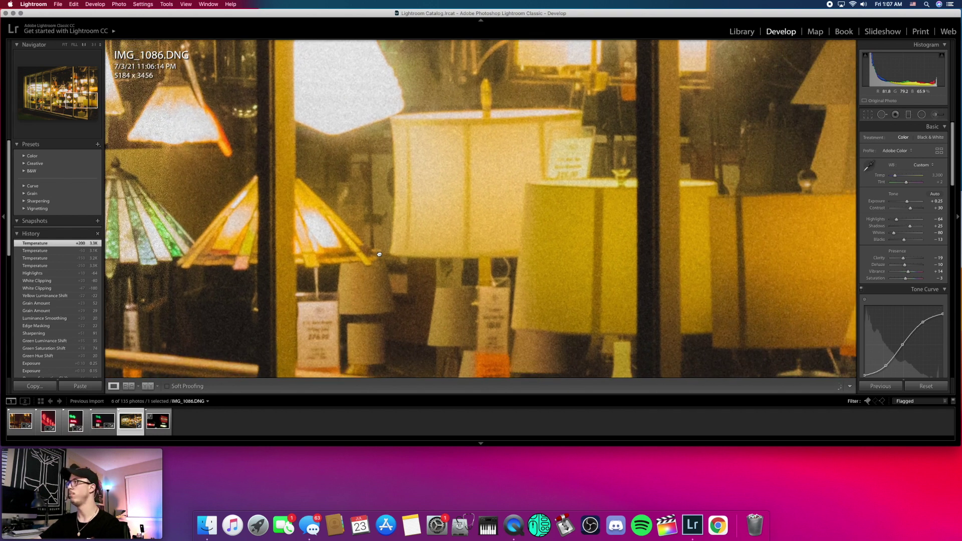
click(509, 254)
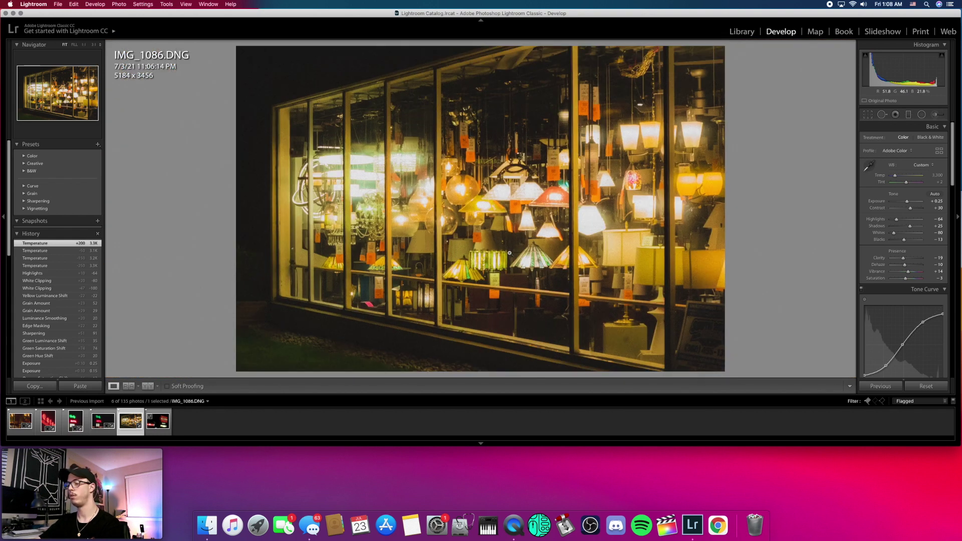
Switch to the Ralphs sign photo IMG_1113 and apply automatic tone settings.
key(Right)
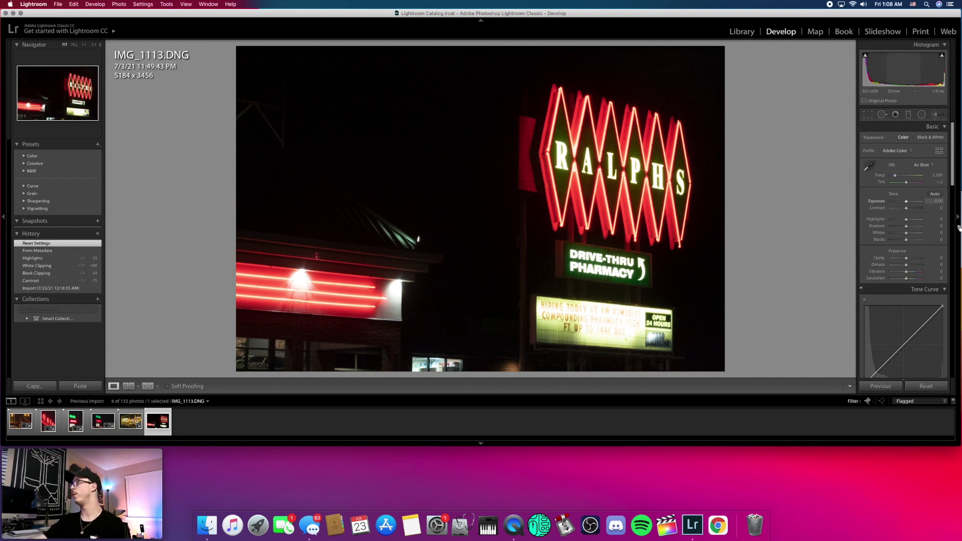
click(935, 194)
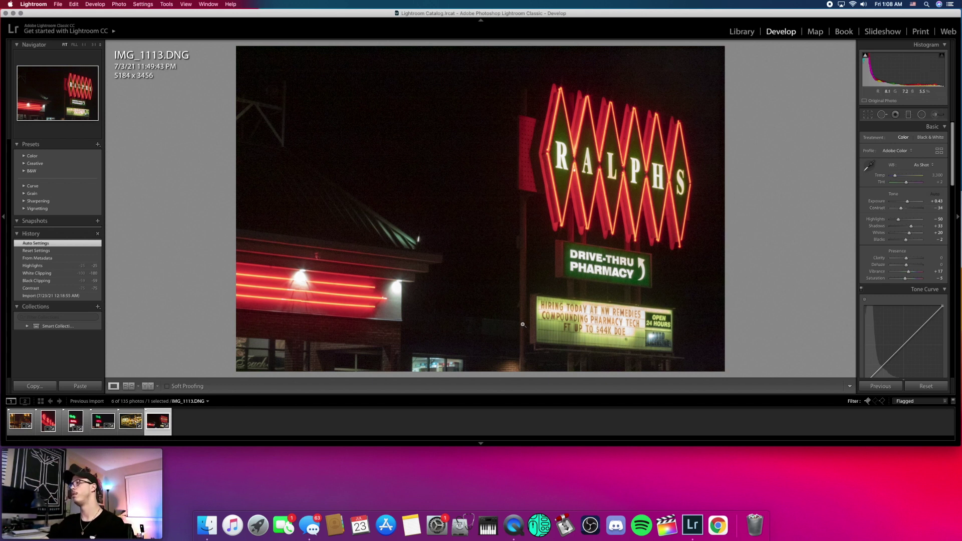
click(567, 305)
click(826, 261)
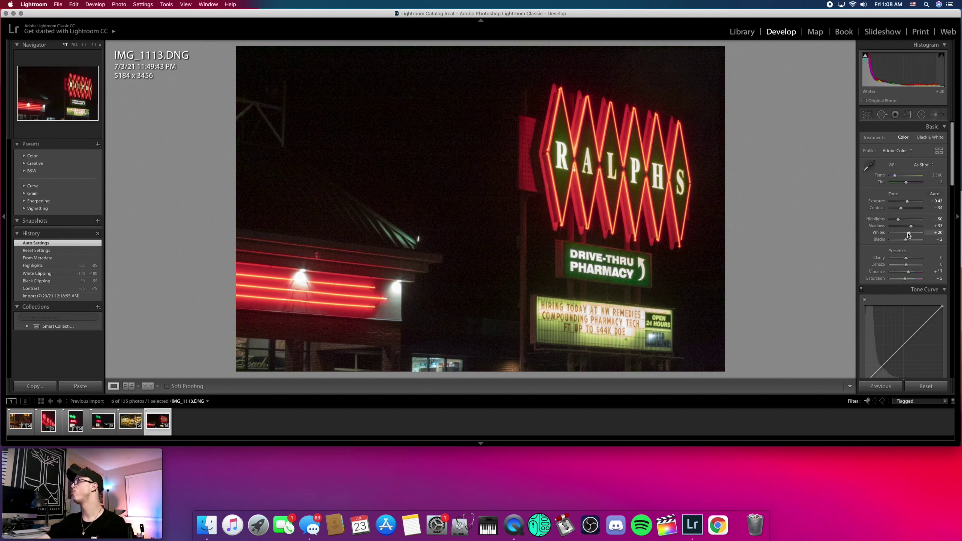
Set IMG_1113's Whites to -35, Highlights to -43 and Temp to 3,400.
mouse_move(909, 234)
mouse_down()
mouse_move(901, 236)
mouse_move(901, 220)
mouse_up()
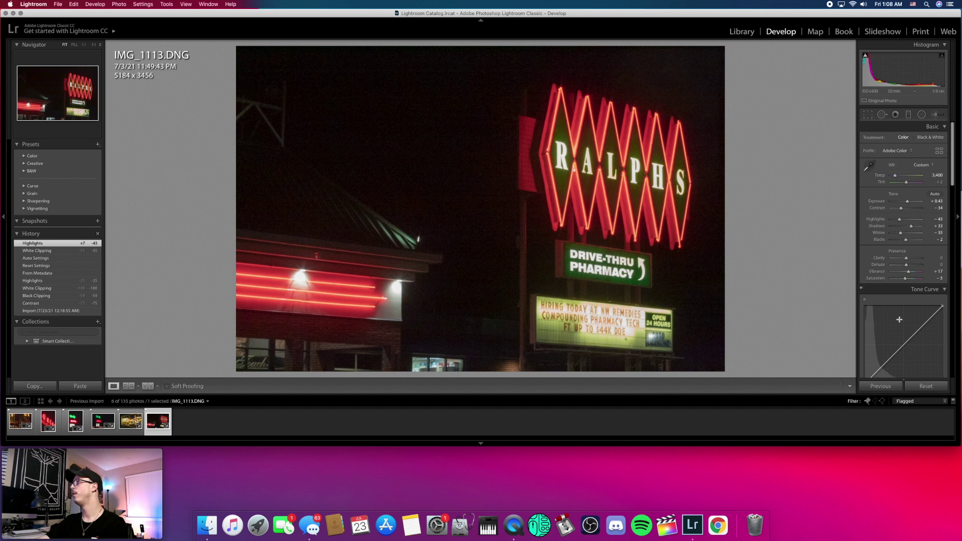
Add shadow, midtone and highlight points to IMG_1113's RGB tone curve, then raise its black endpoint and lower its white endpoint for a faded look.
scroll(899, 321, down, 3)
click(883, 297)
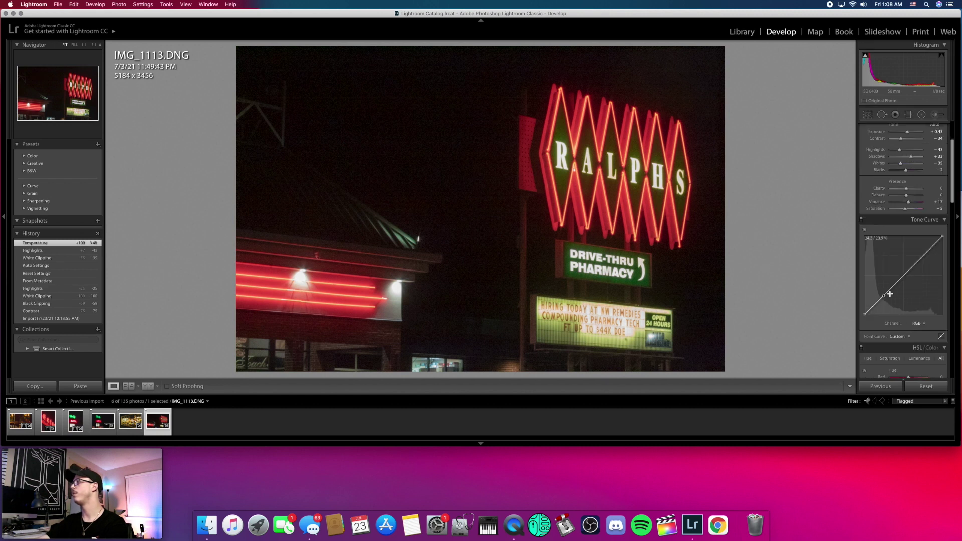
click(905, 276)
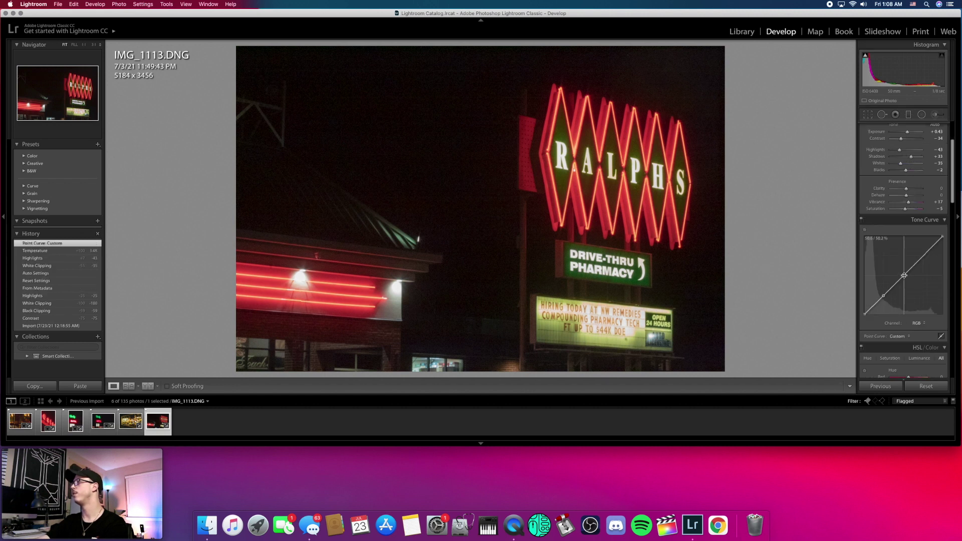
click(924, 258)
drag(864, 315, 847, 306)
drag(946, 239, 947, 244)
Straighten IMG_1113 with a crop angle of -1.40 and enlarge the crop to 4932 x 3288.
key(r)
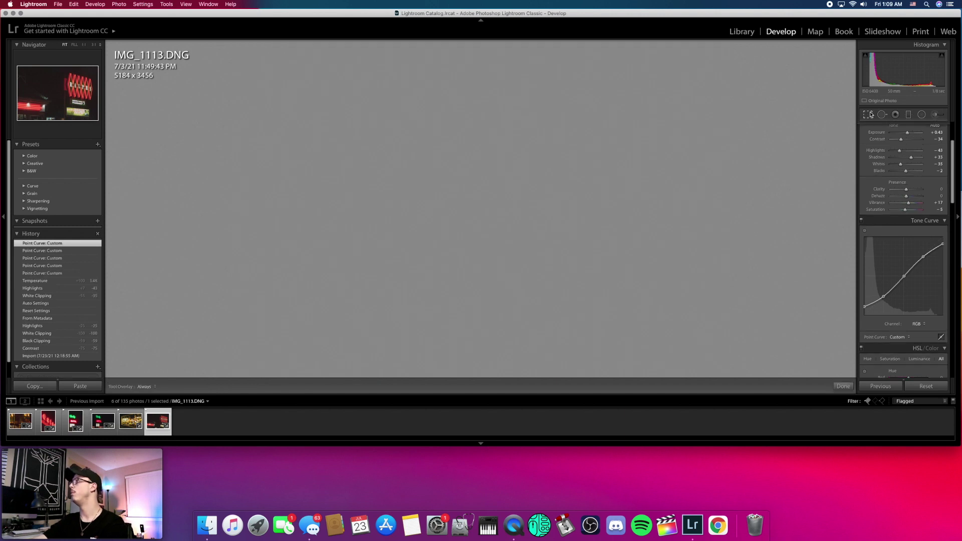
drag(908, 161, 911, 163)
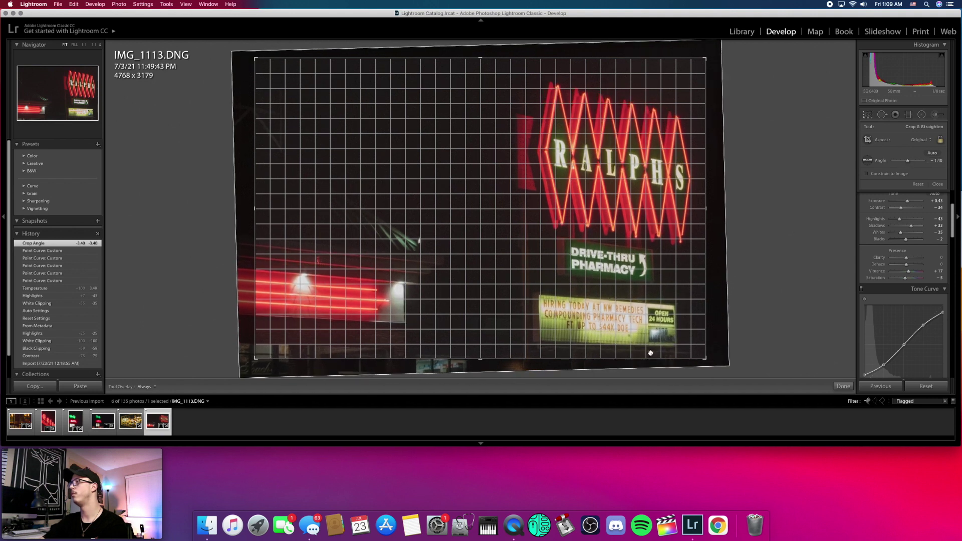
drag(707, 359, 710, 362)
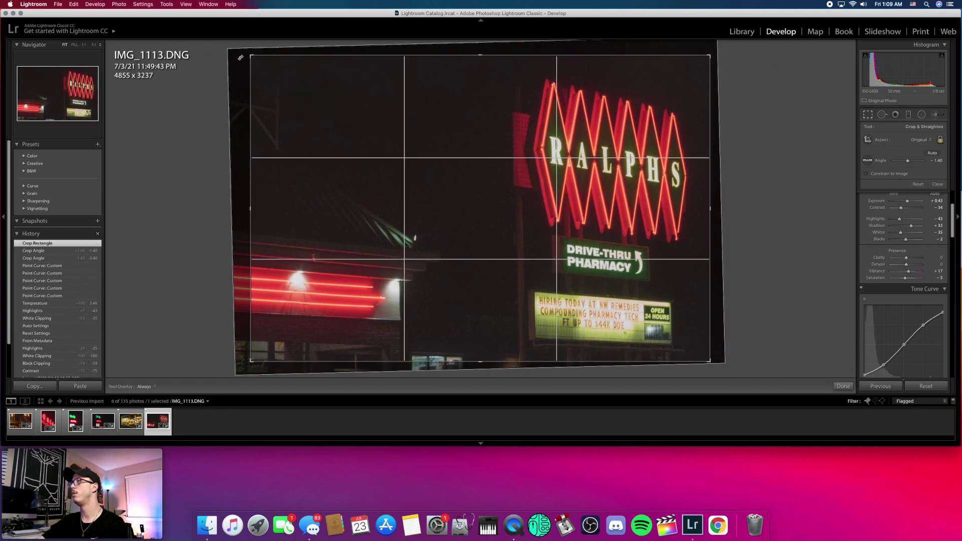
drag(250, 56, 247, 52)
click(843, 386)
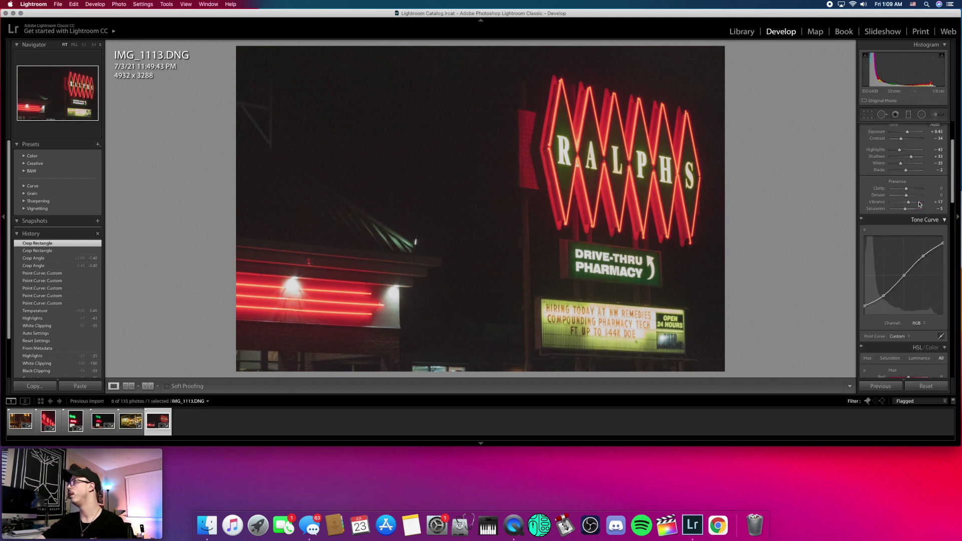
Set IMG_1113's Clarity to -8, Shadows to +22 and Blacks to -18.
drag(910, 191, 910, 179)
scroll(912, 185, up, 2)
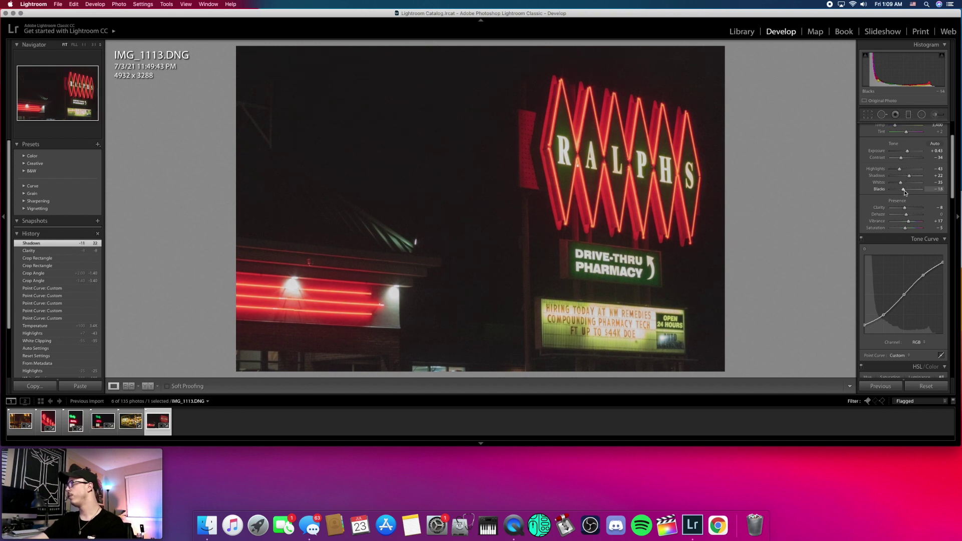
drag(905, 192, 905, 192)
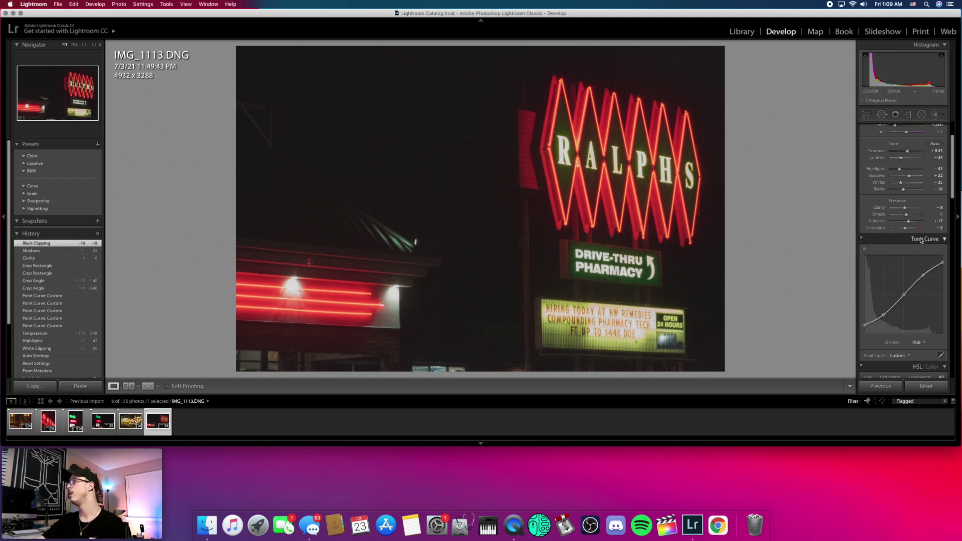
scroll(895, 256, down, 2)
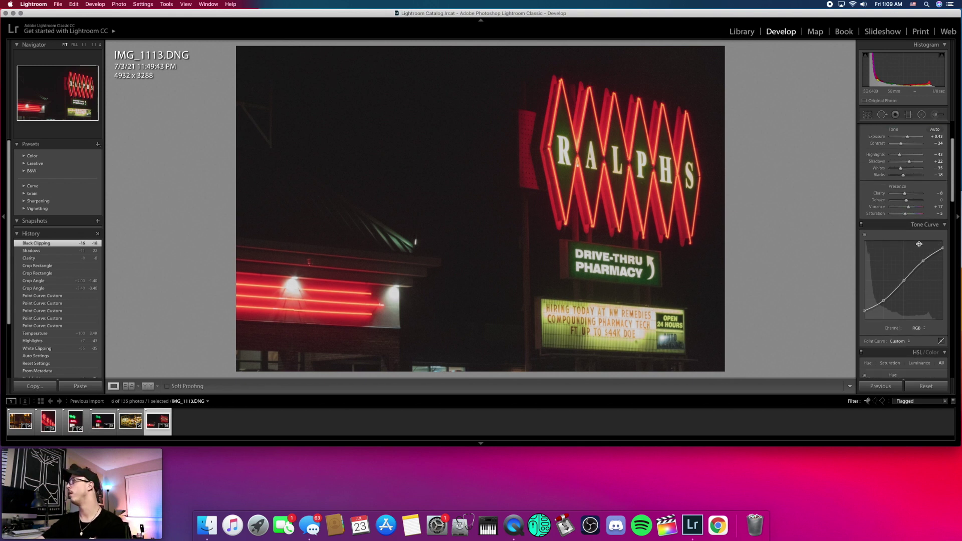
scroll(892, 253, down, 5)
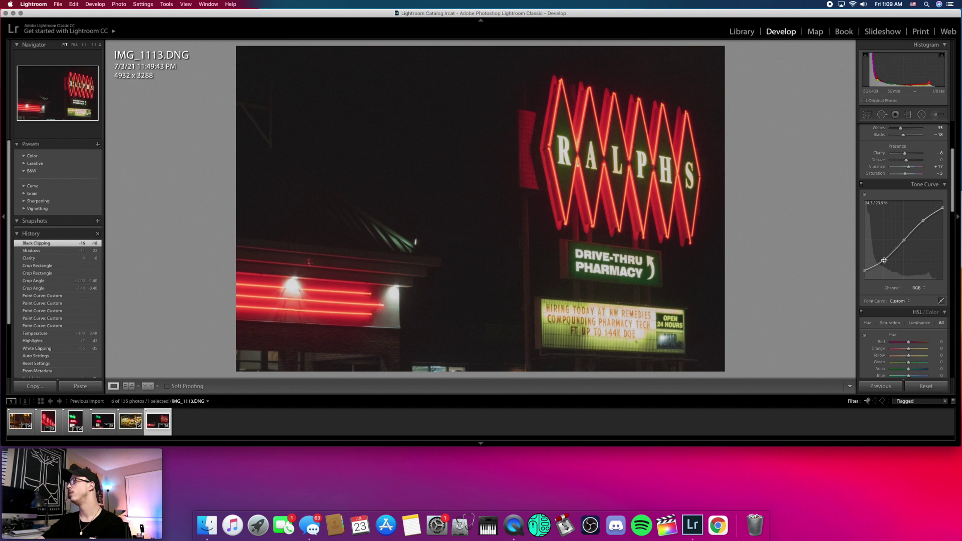
drag(883, 263, 885, 261)
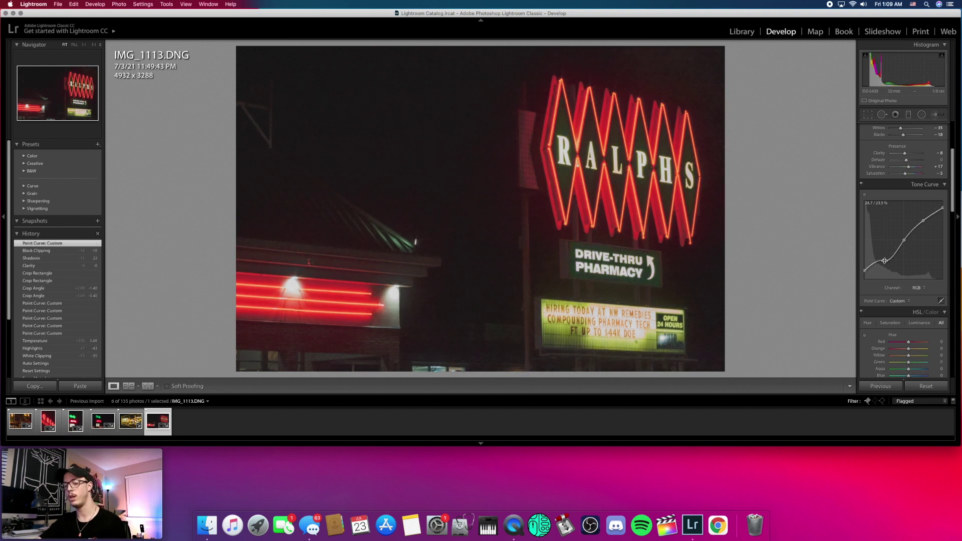
key(super+z)
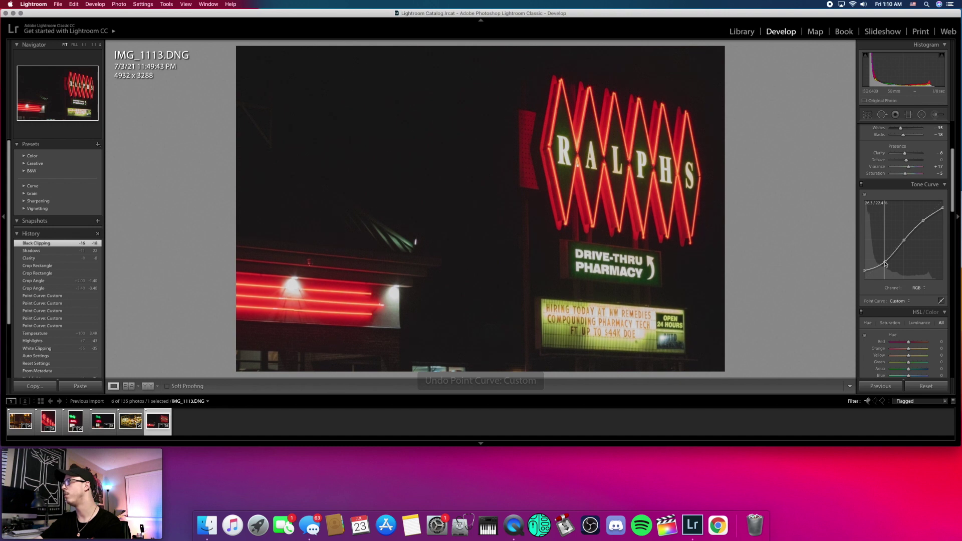
Flatten IMG_1113's tone curve by raising the shadow point slightly and lowering the highlight and midtone points.
drag(886, 260, 886, 258)
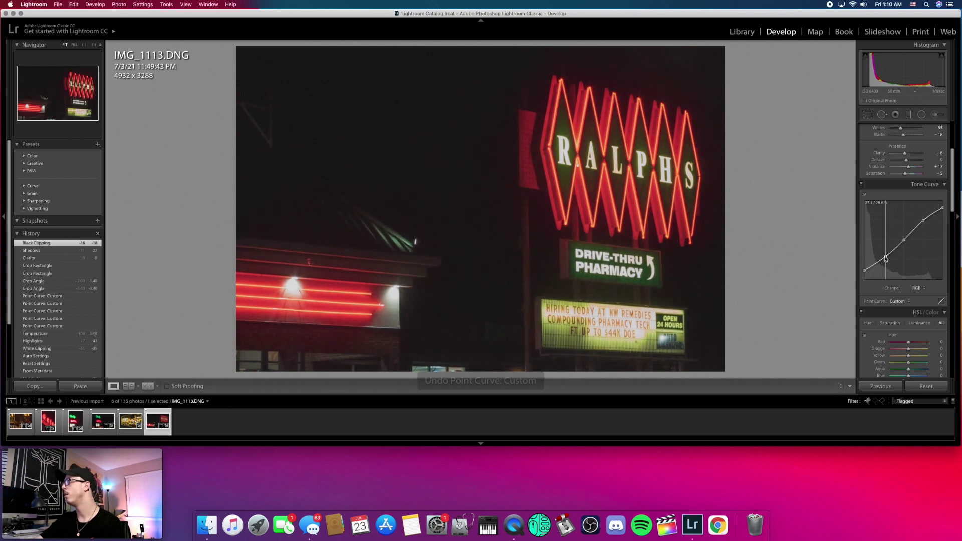
click(924, 221)
drag(925, 224, 926, 225)
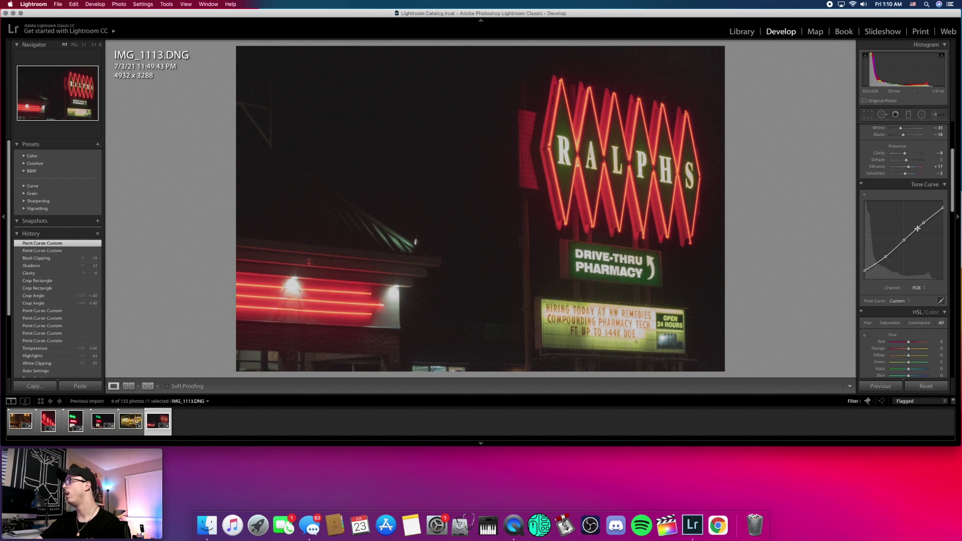
click(905, 241)
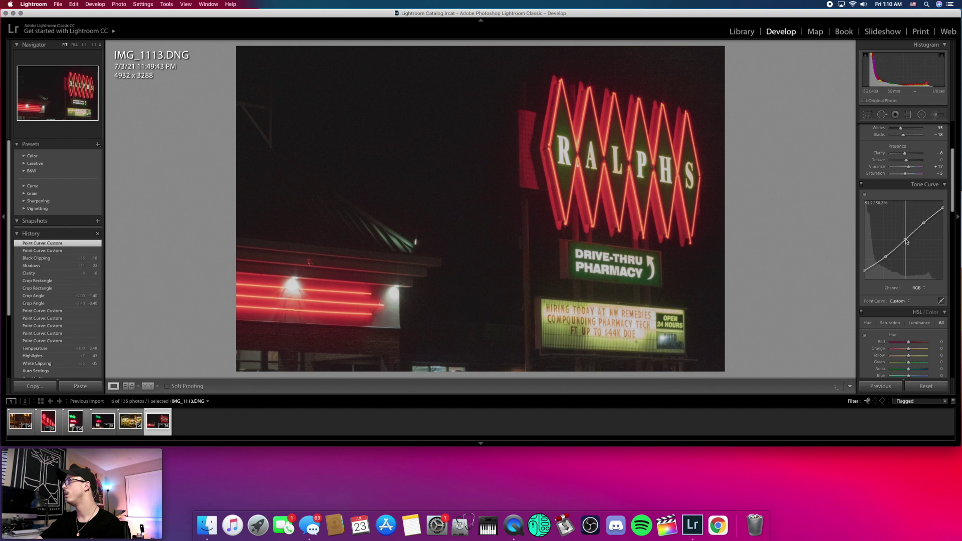
drag(905, 240, 905, 241)
Set IMG_1113's Red Saturation to +51 and Green Saturation to +56.
scroll(906, 253, down, 5)
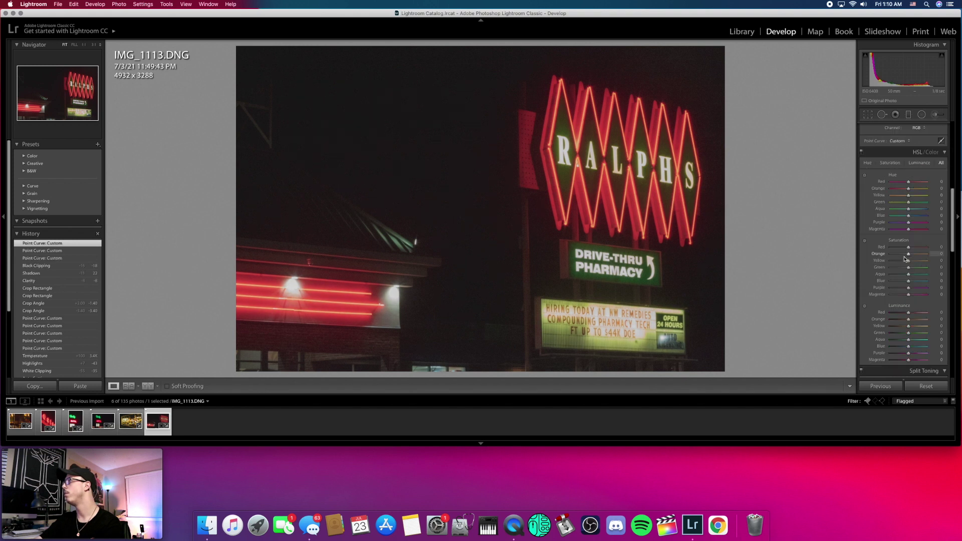
scroll(906, 250, down, 1)
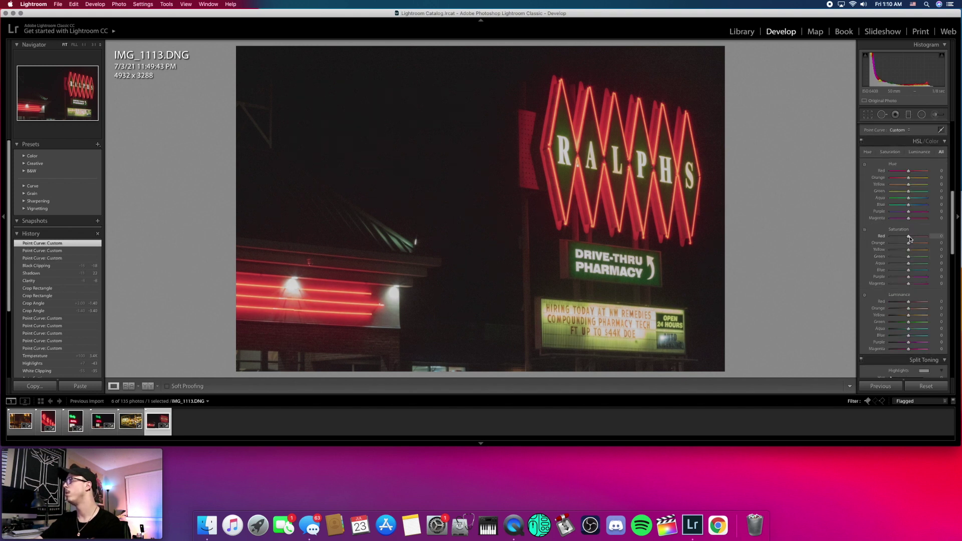
drag(911, 239, 920, 242)
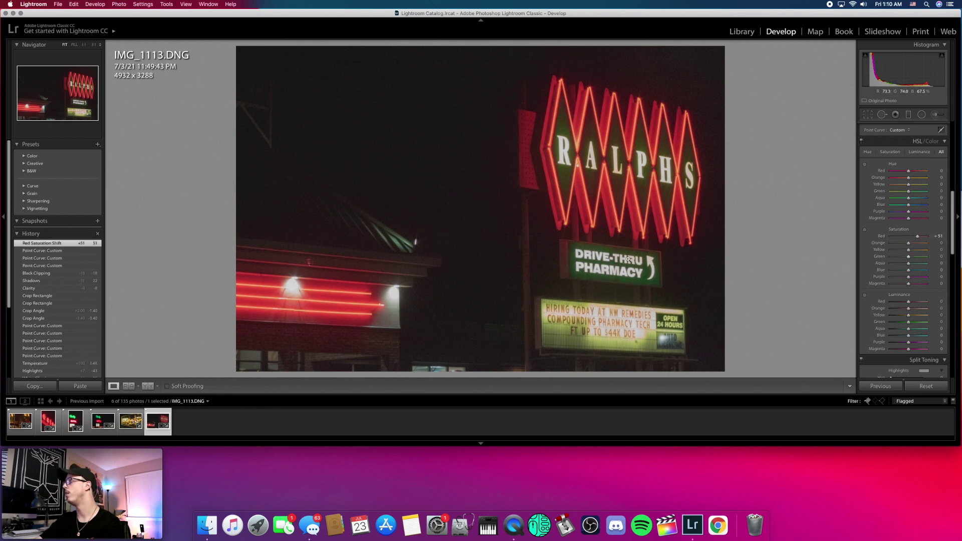
drag(904, 255, 920, 260)
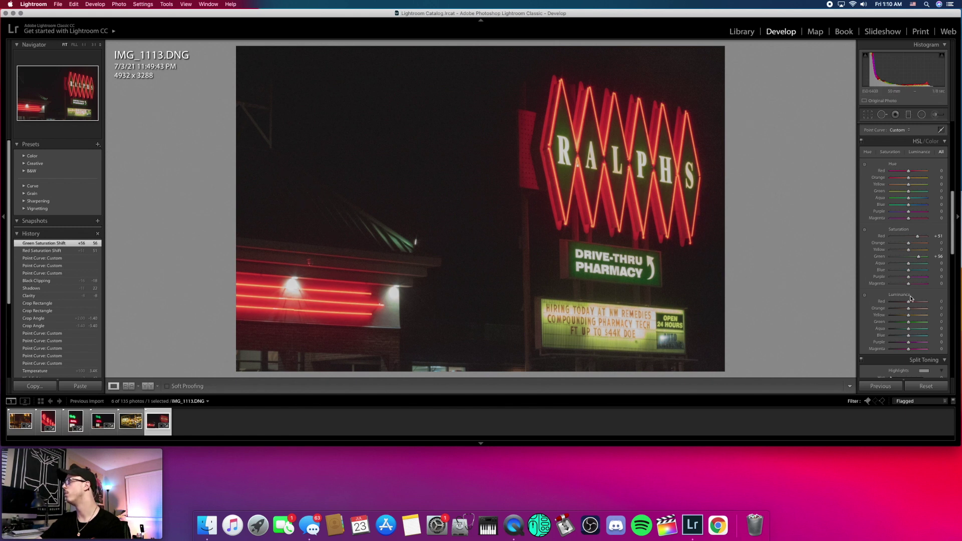
Set IMG_1113's Green Luminance to -52, Yellow Luminance to -44 and Red Luminance to +24.
scroll(915, 298, down, 3)
mouse_move(909, 256)
mouse_down()
mouse_move(897, 252)
mouse_move(913, 239)
mouse_up()
Set IMG_1113's Sharpening Amount to 75 with Masking 25, and Luminance noise reduction to 24.
scroll(917, 250, down, 5)
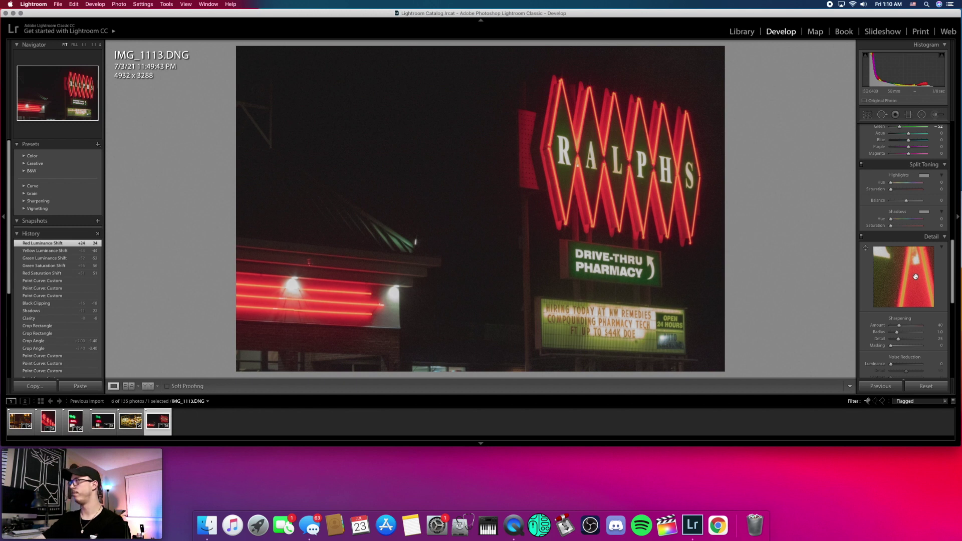
drag(899, 327, 906, 327)
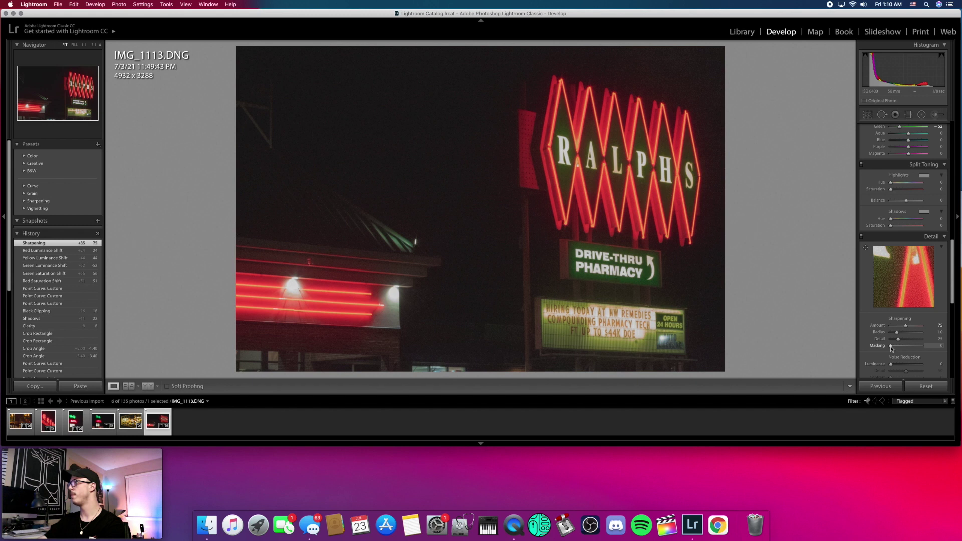
drag(892, 348, 900, 348)
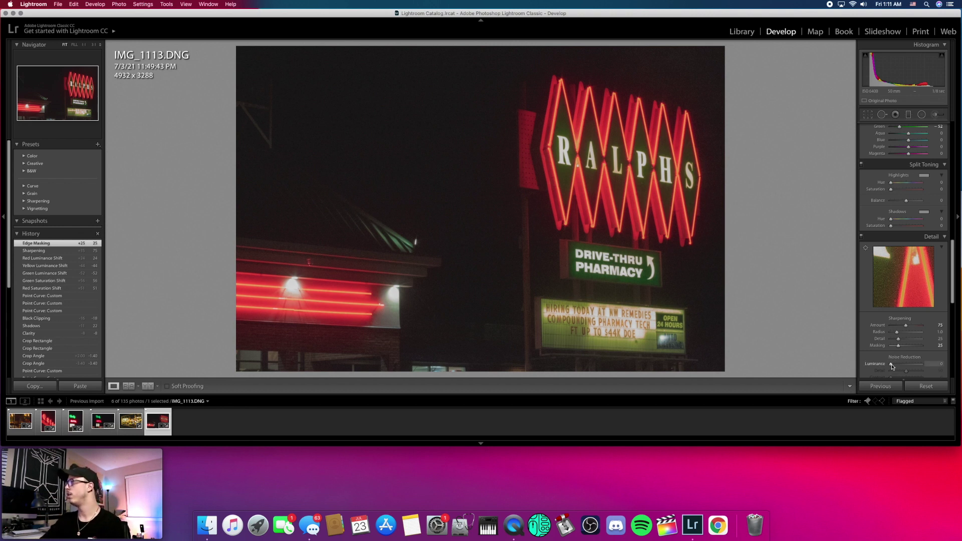
drag(891, 364, 899, 366)
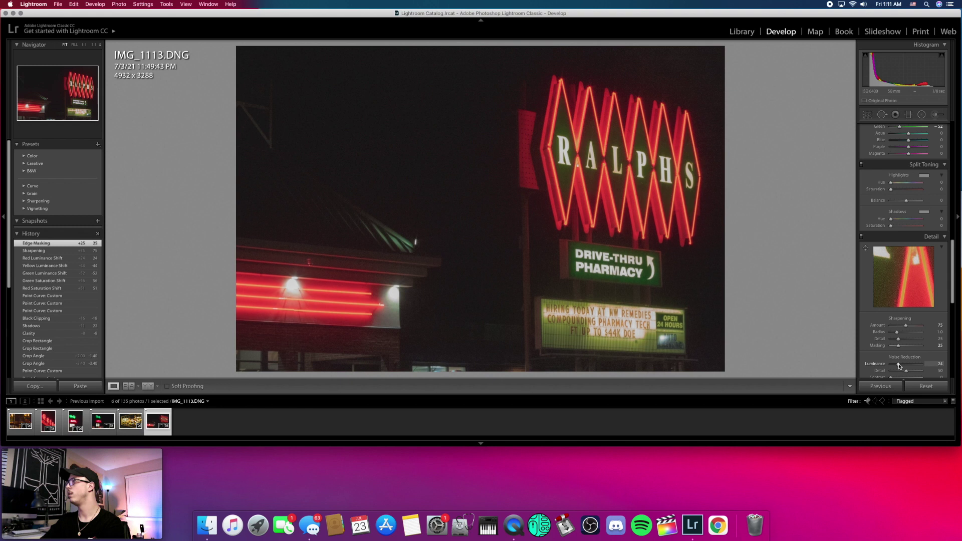
drag(900, 367, 900, 367)
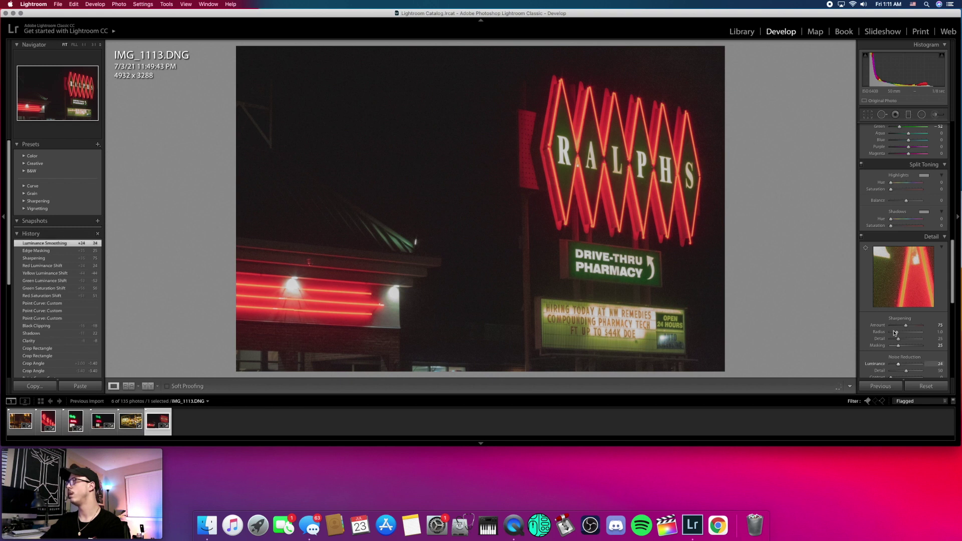
Set IMG_1113's Grain Amount to 31 and check the grain up close on the neon sign.
scroll(894, 334, down, 10)
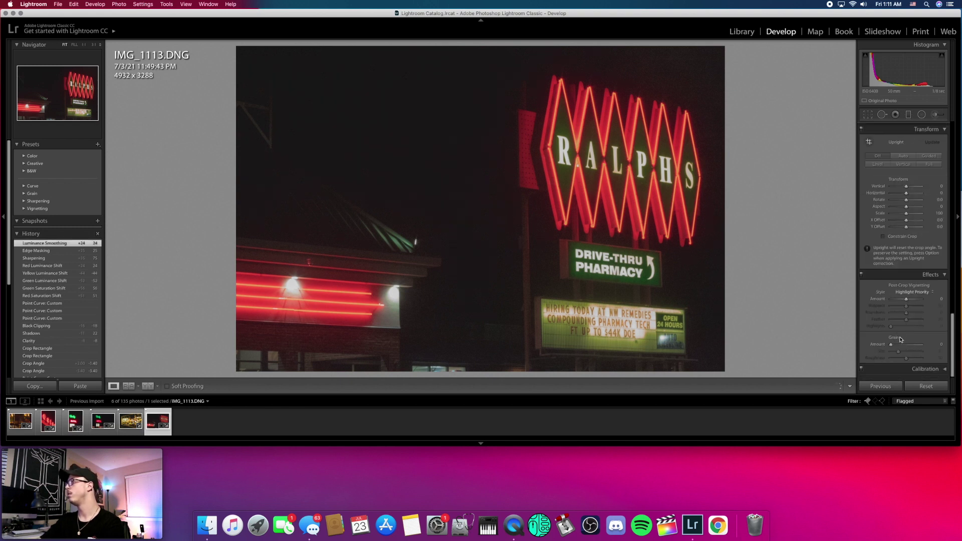
drag(892, 348, 902, 347)
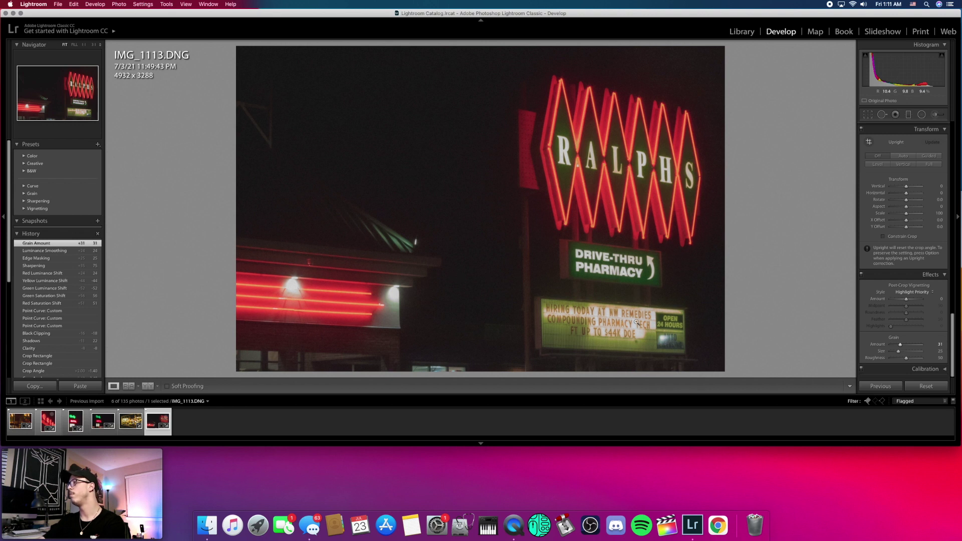
click(588, 214)
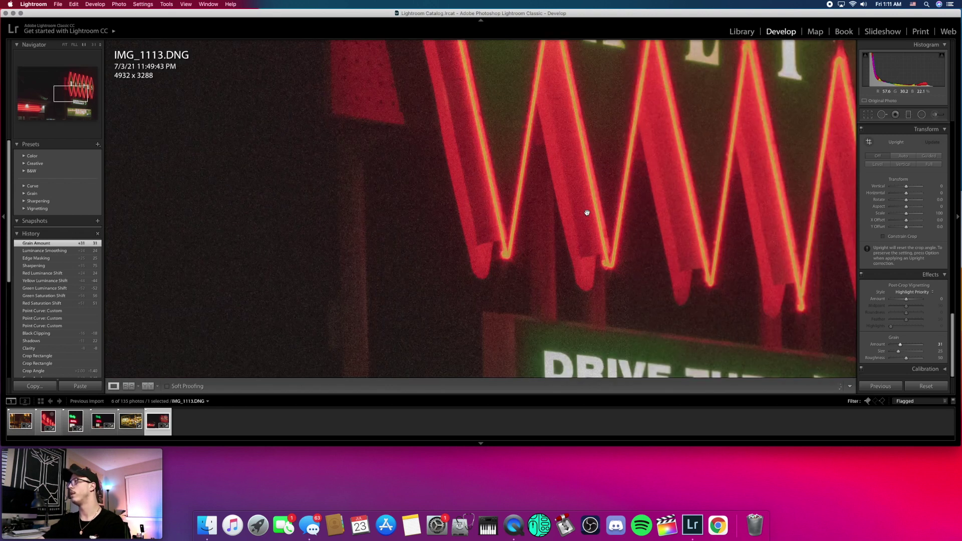
click(489, 207)
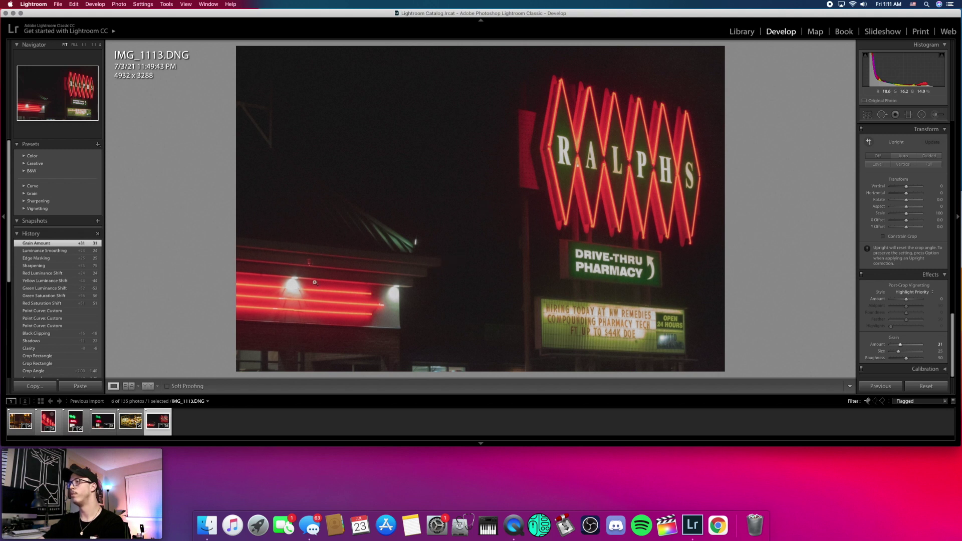
Set IMG_1113's Contrast to -55, Blacks to -21 and Dehaze to +20.
scroll(872, 237, up, 10)
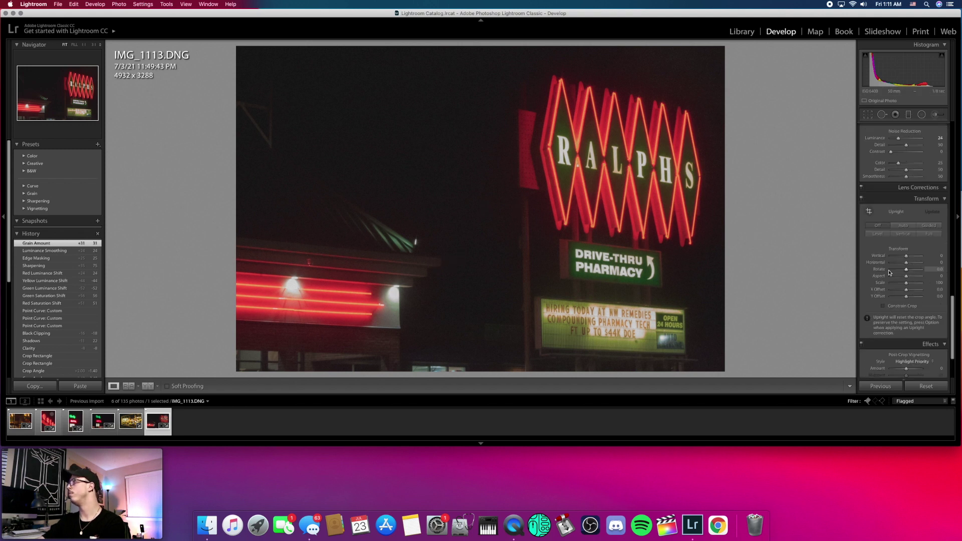
scroll(890, 272, up, 10)
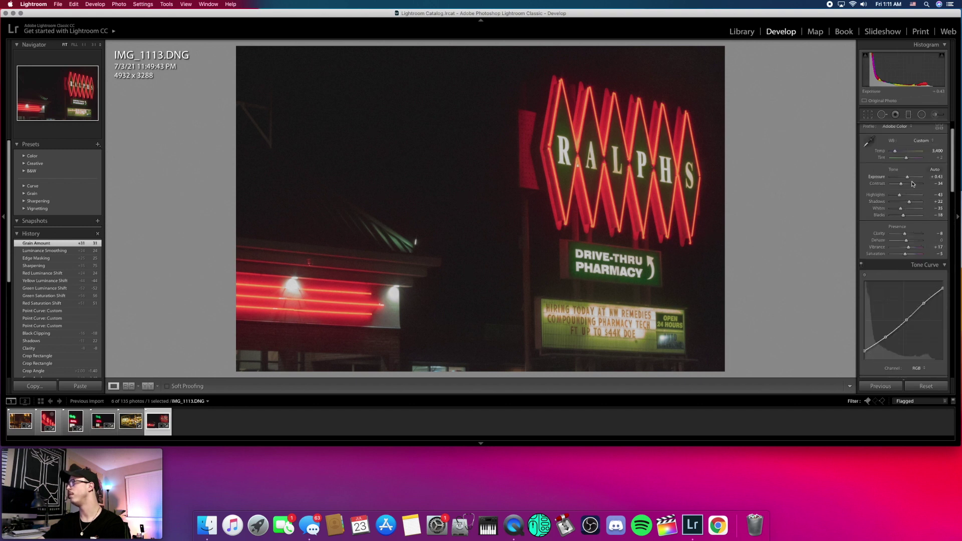
drag(901, 184, 911, 242)
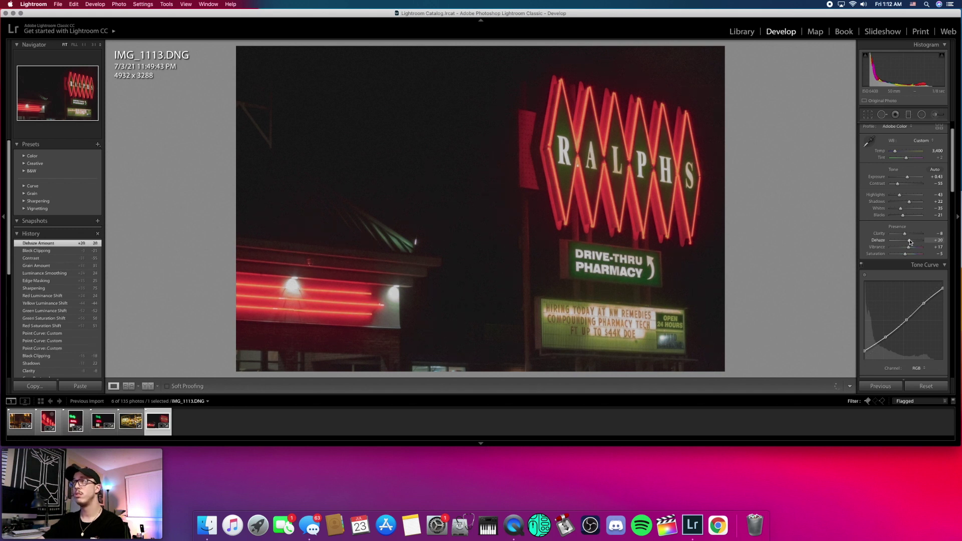